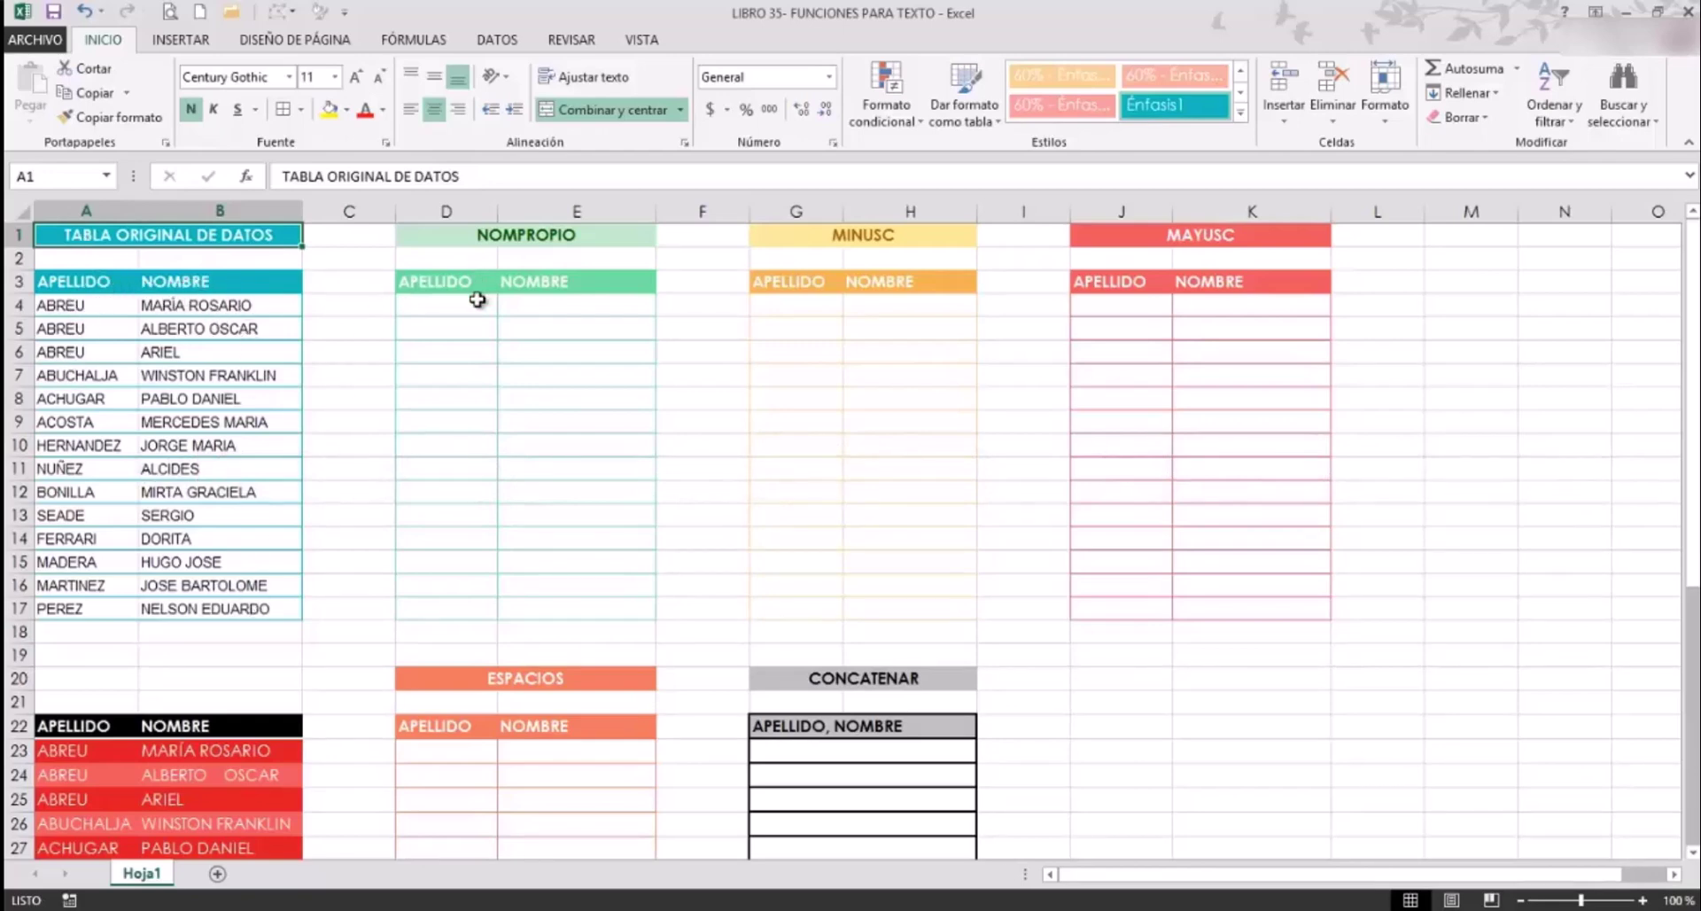
Enter =NOMPROPIO("TEXTO") in D4 so it displays Texto.
click(443, 304)
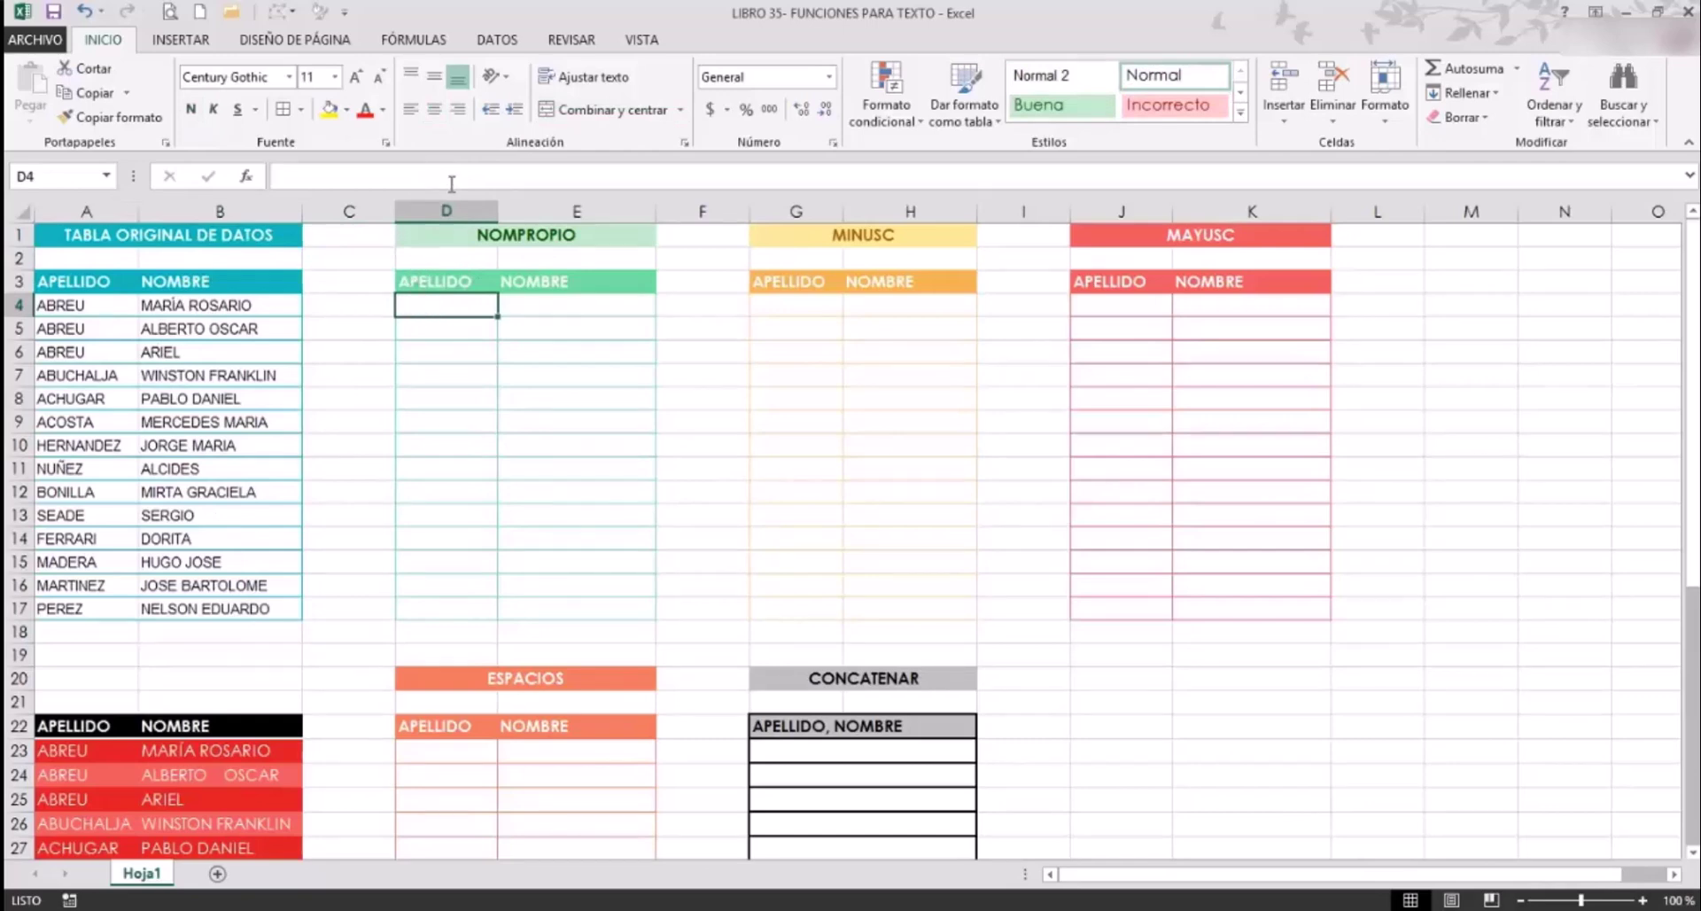
click(551, 235)
text(=)
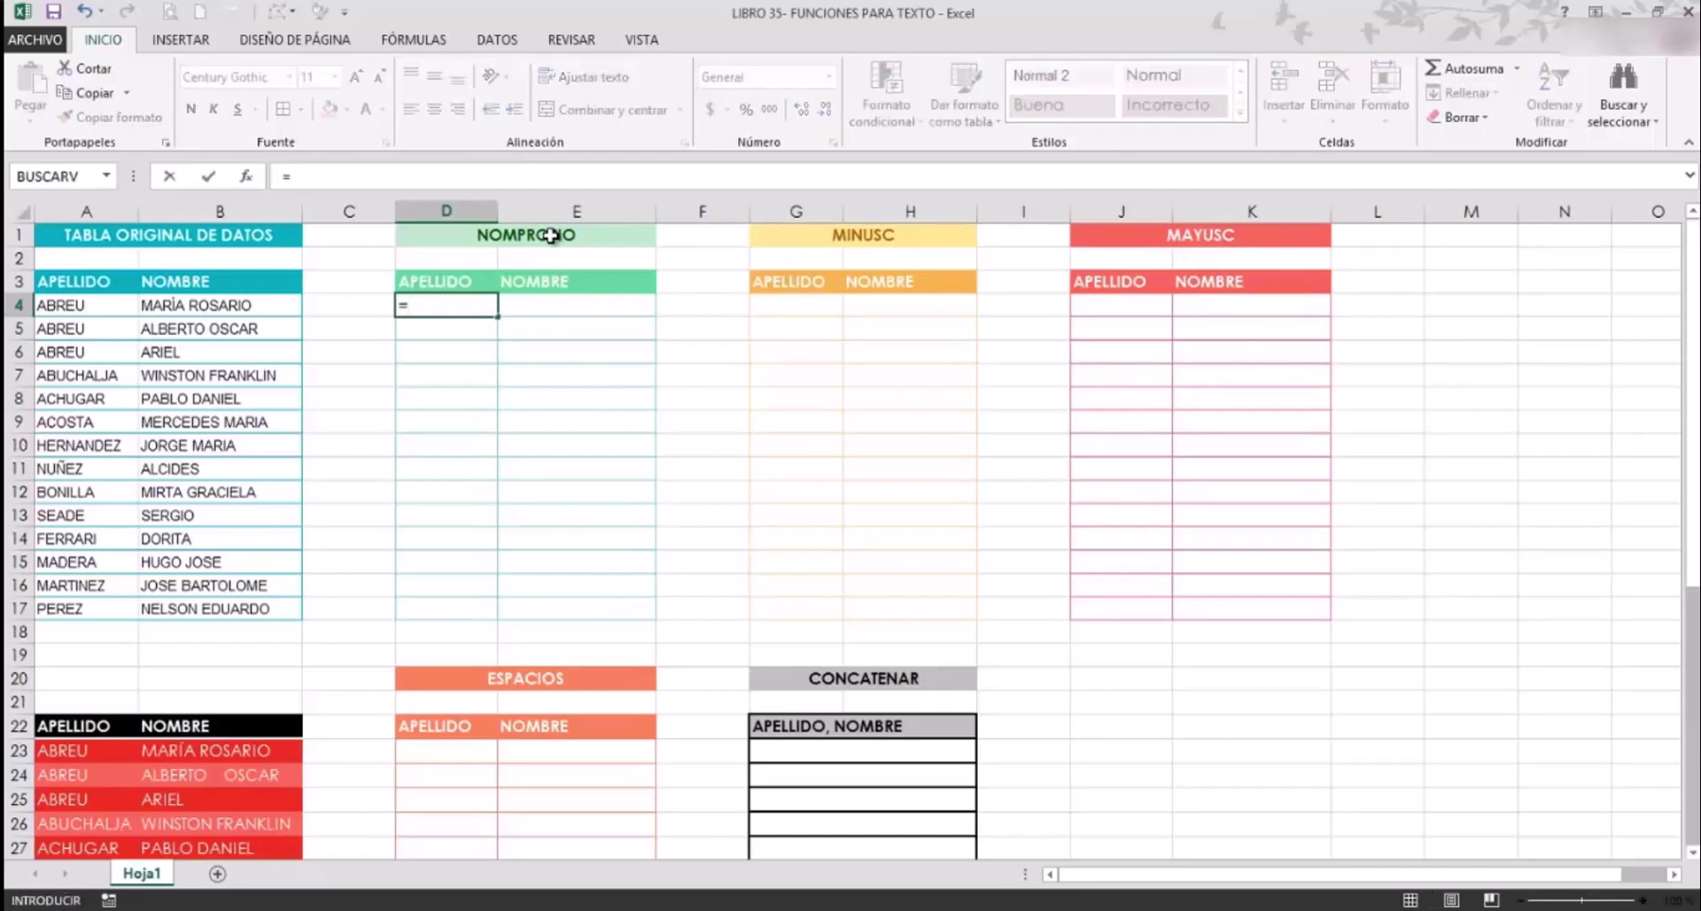
text(NOMP)
key(BackSpace)
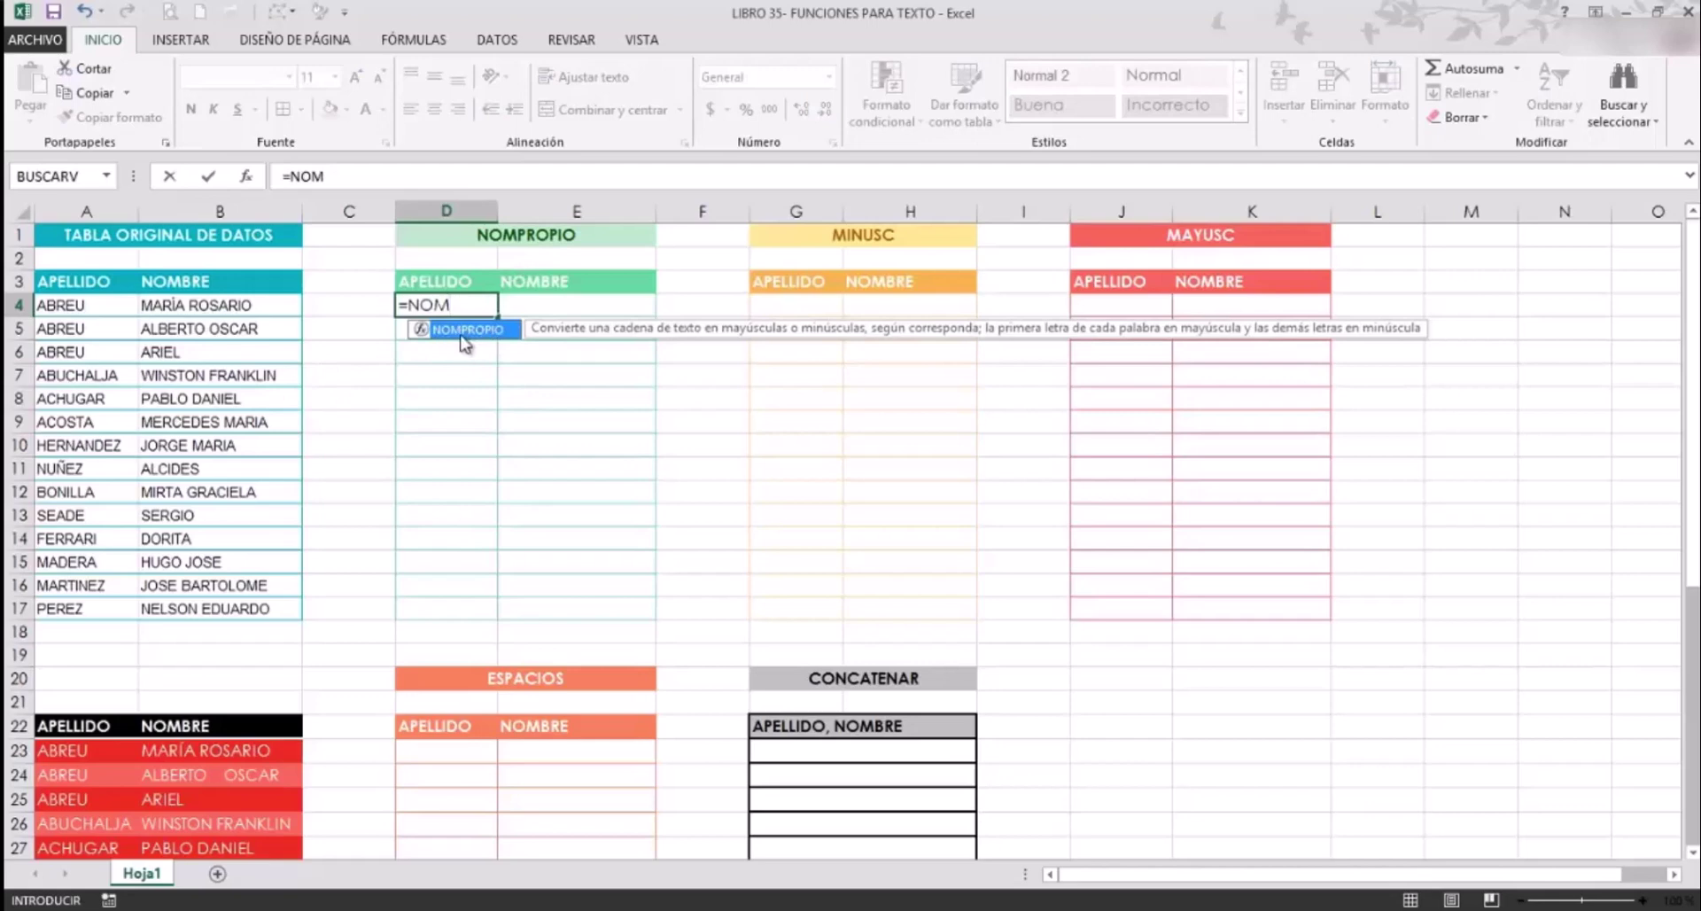
double_click(461, 344)
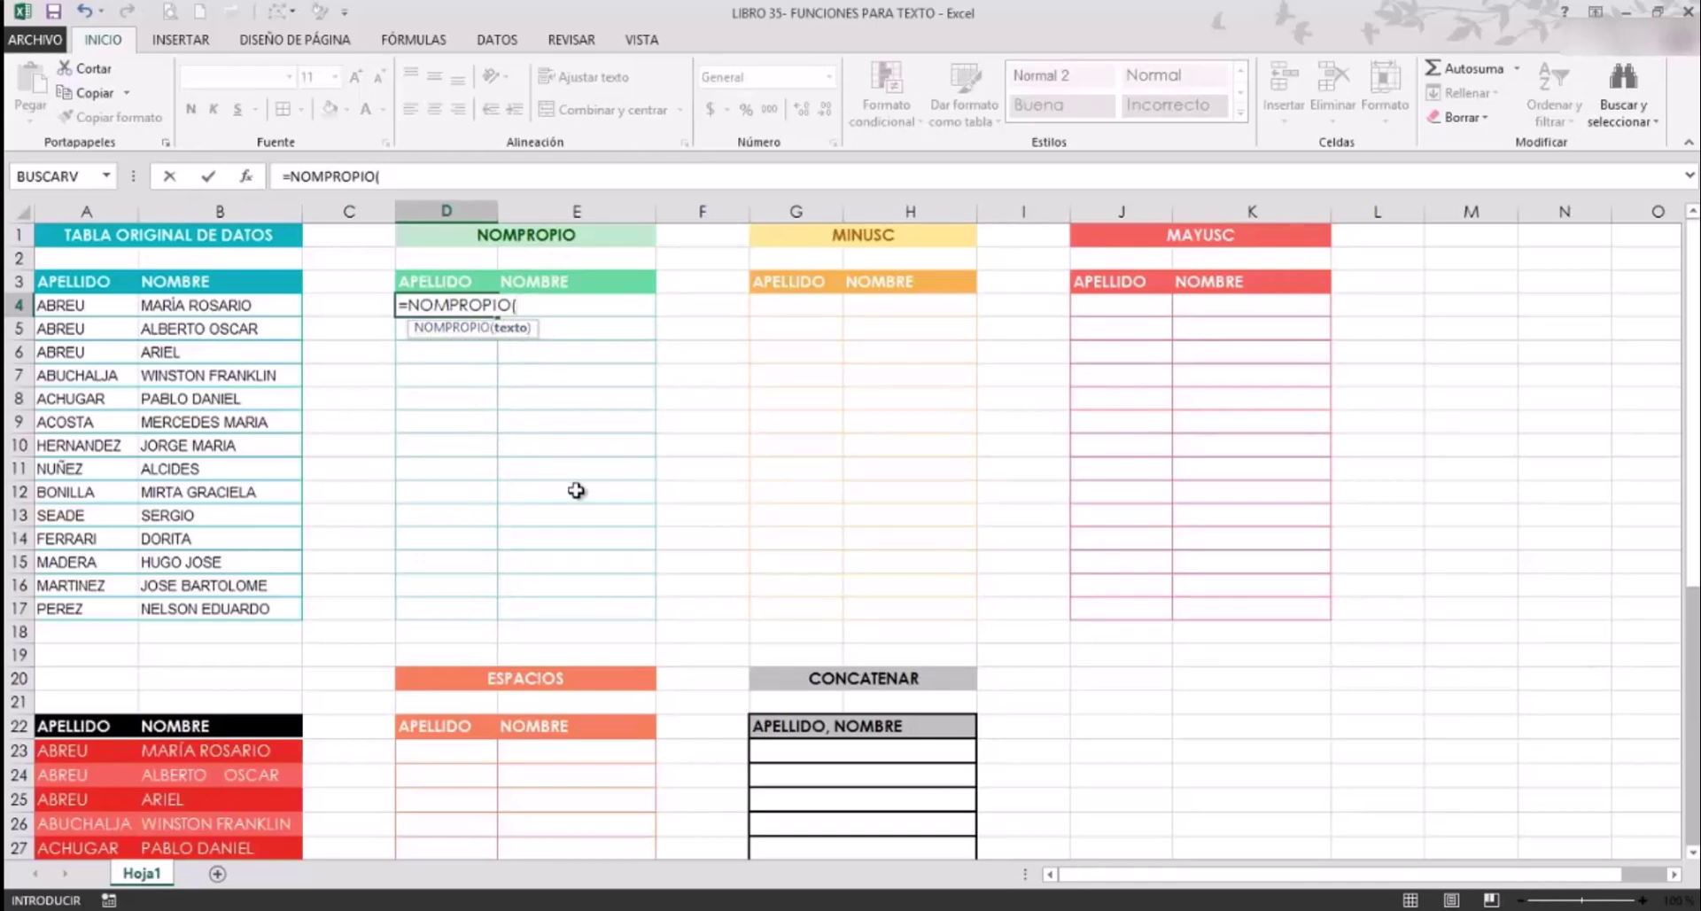
text(")
text(TEX)
text(TO")
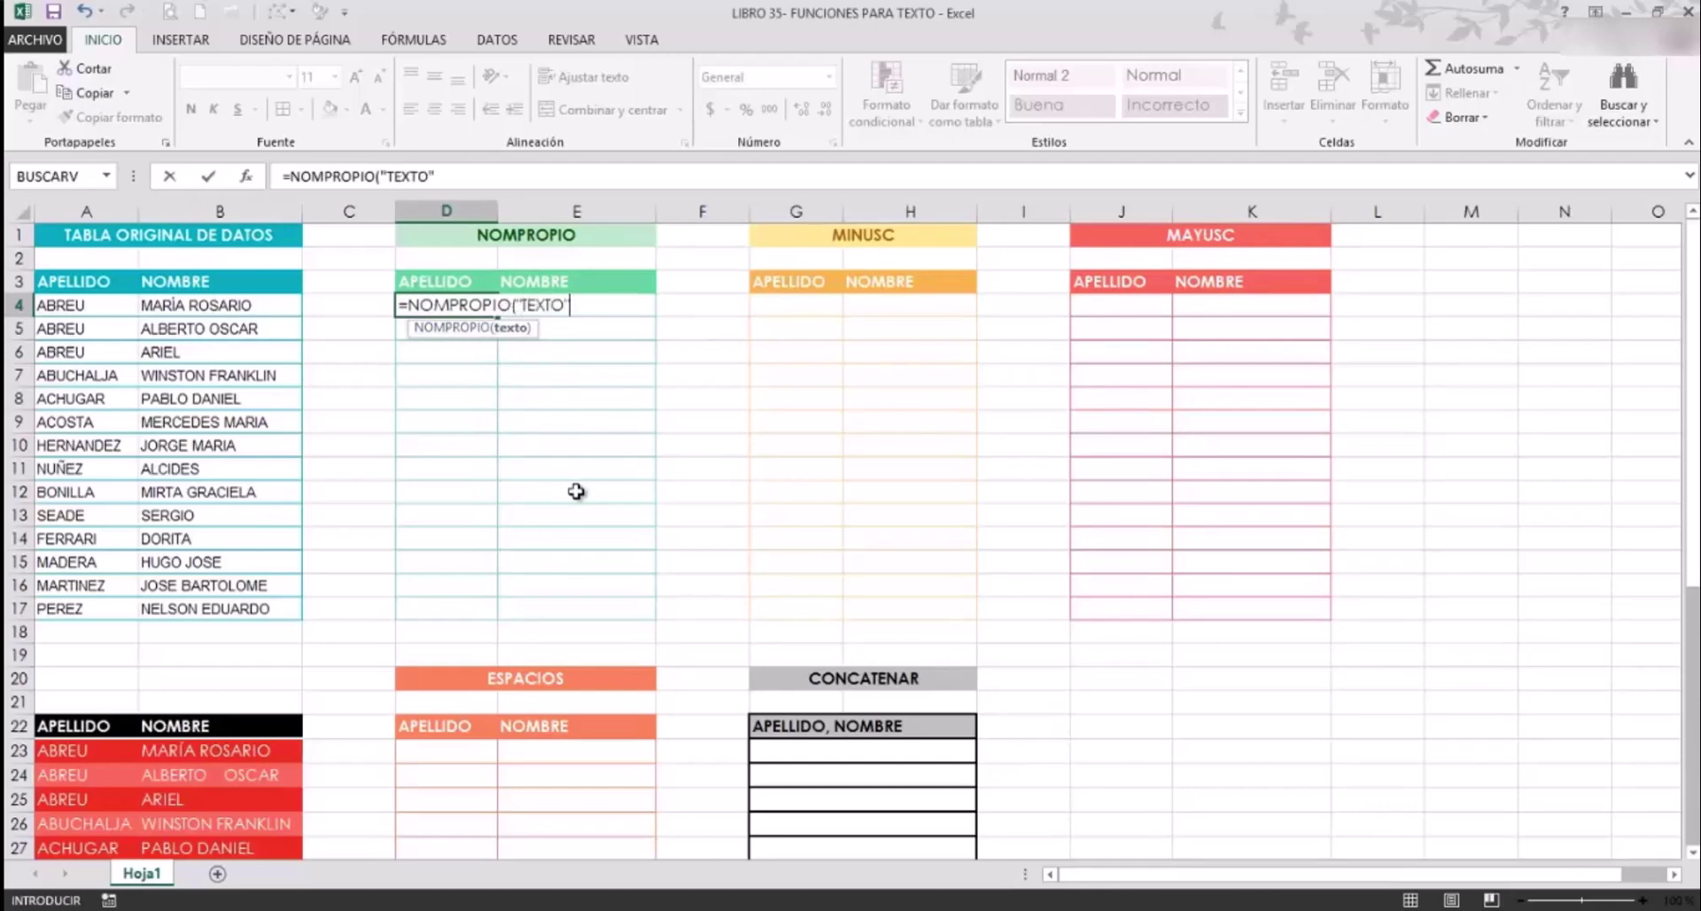
text())
key(Return)
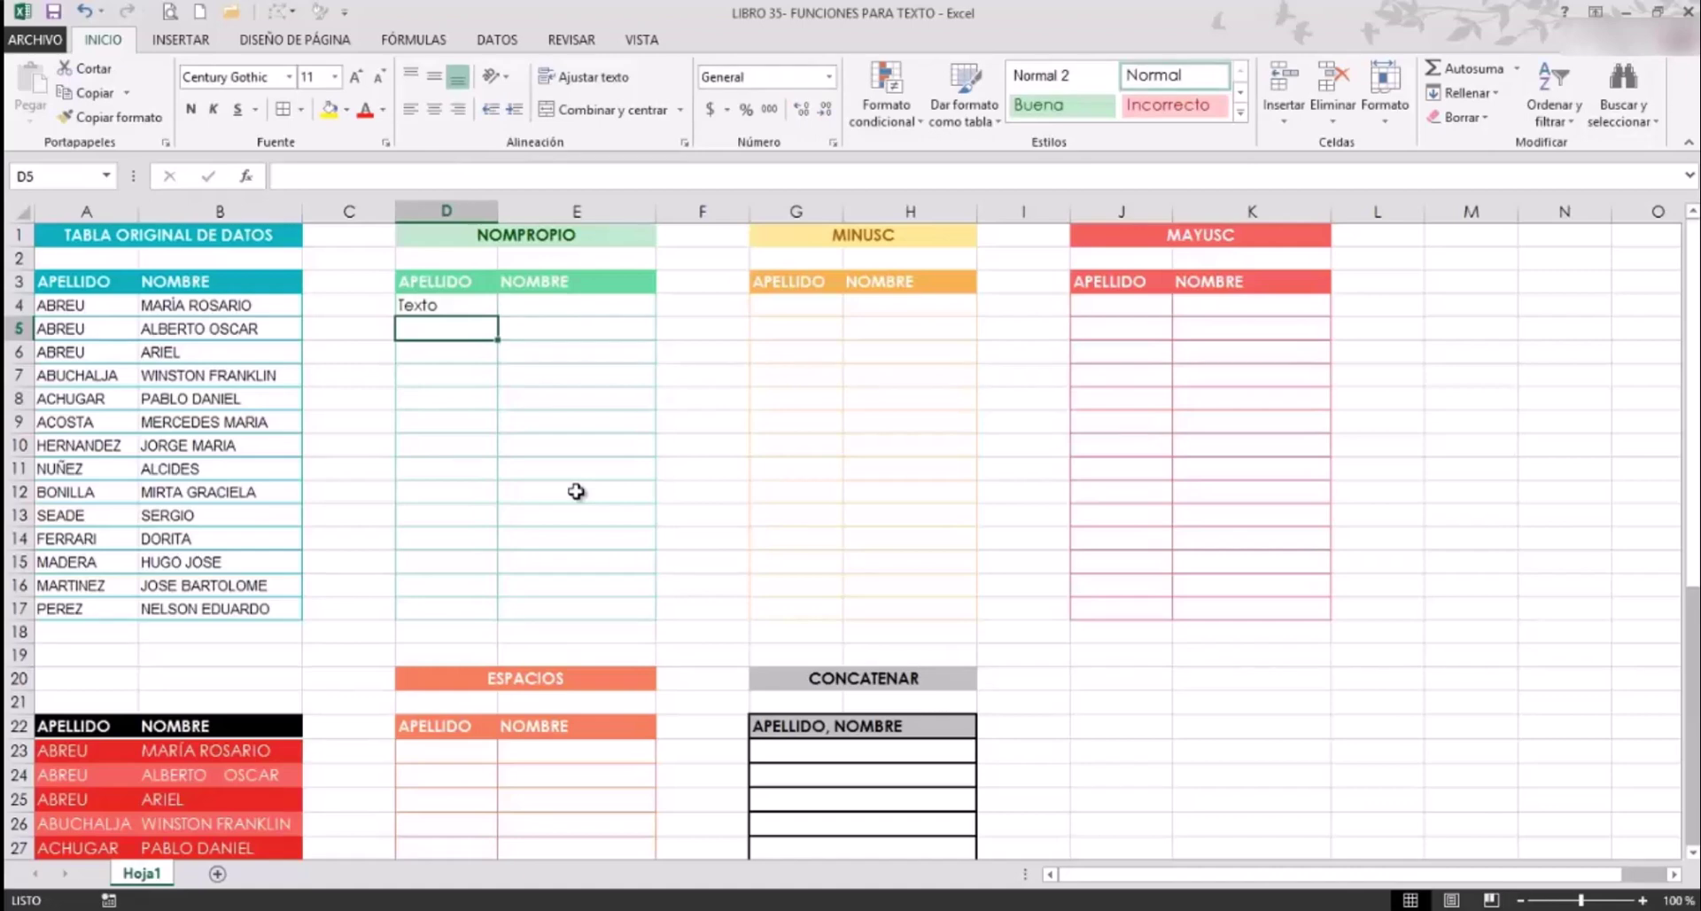
Change D4's formula to =NOMPROPIO(A4) so it shows Abreu.
click(456, 304)
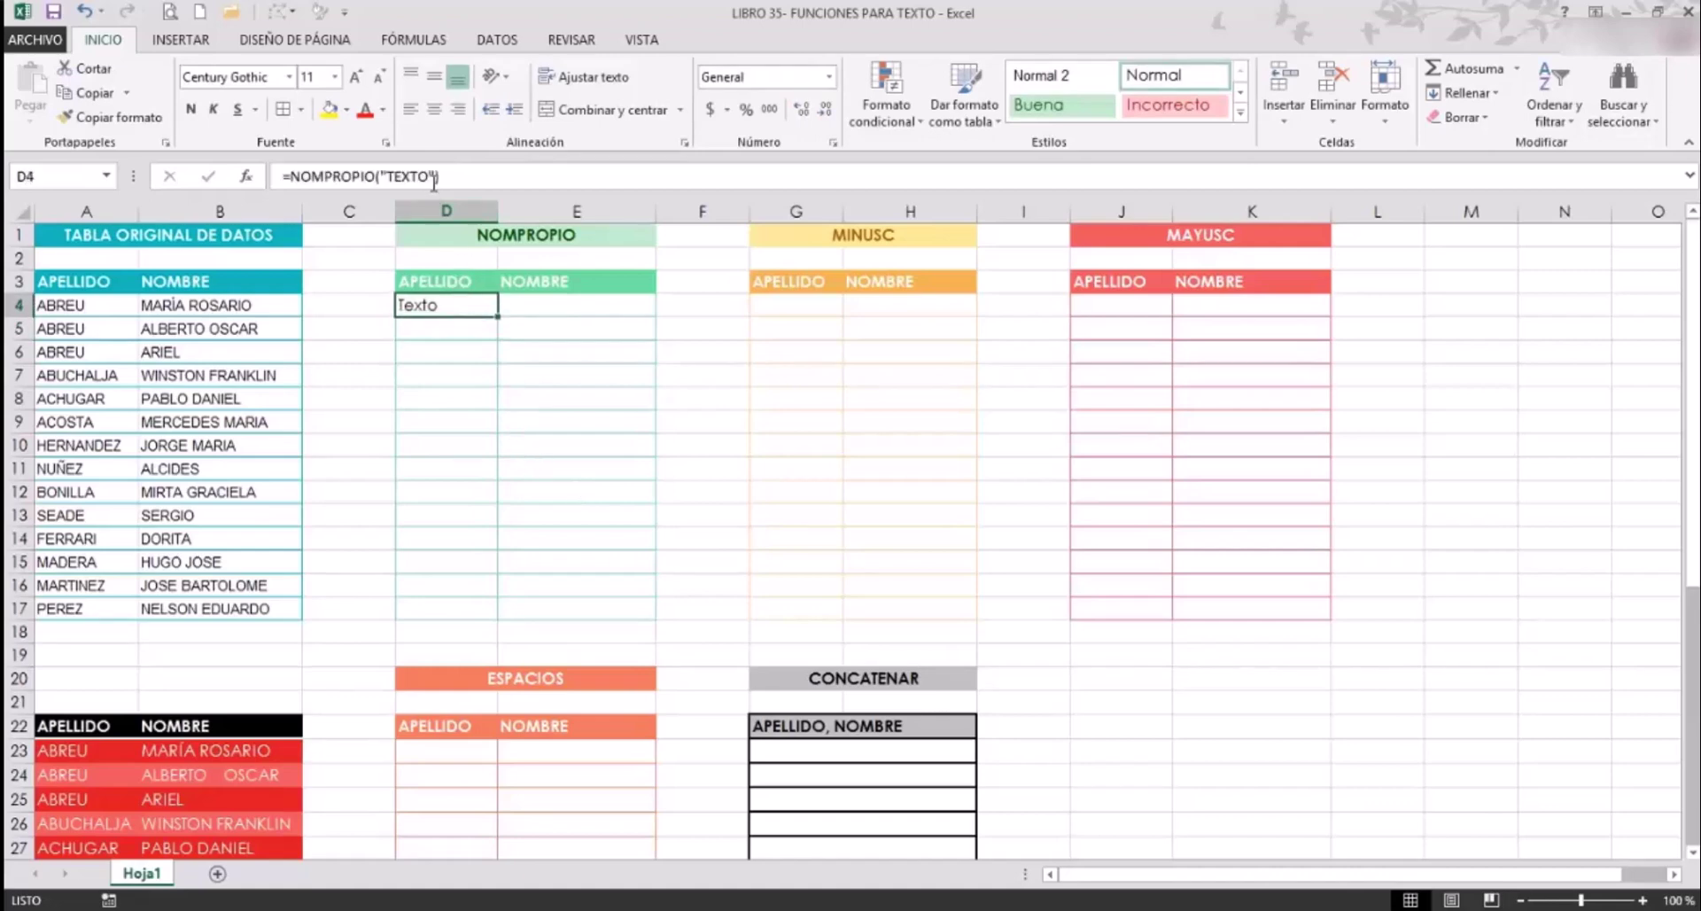
drag(434, 178, 384, 177)
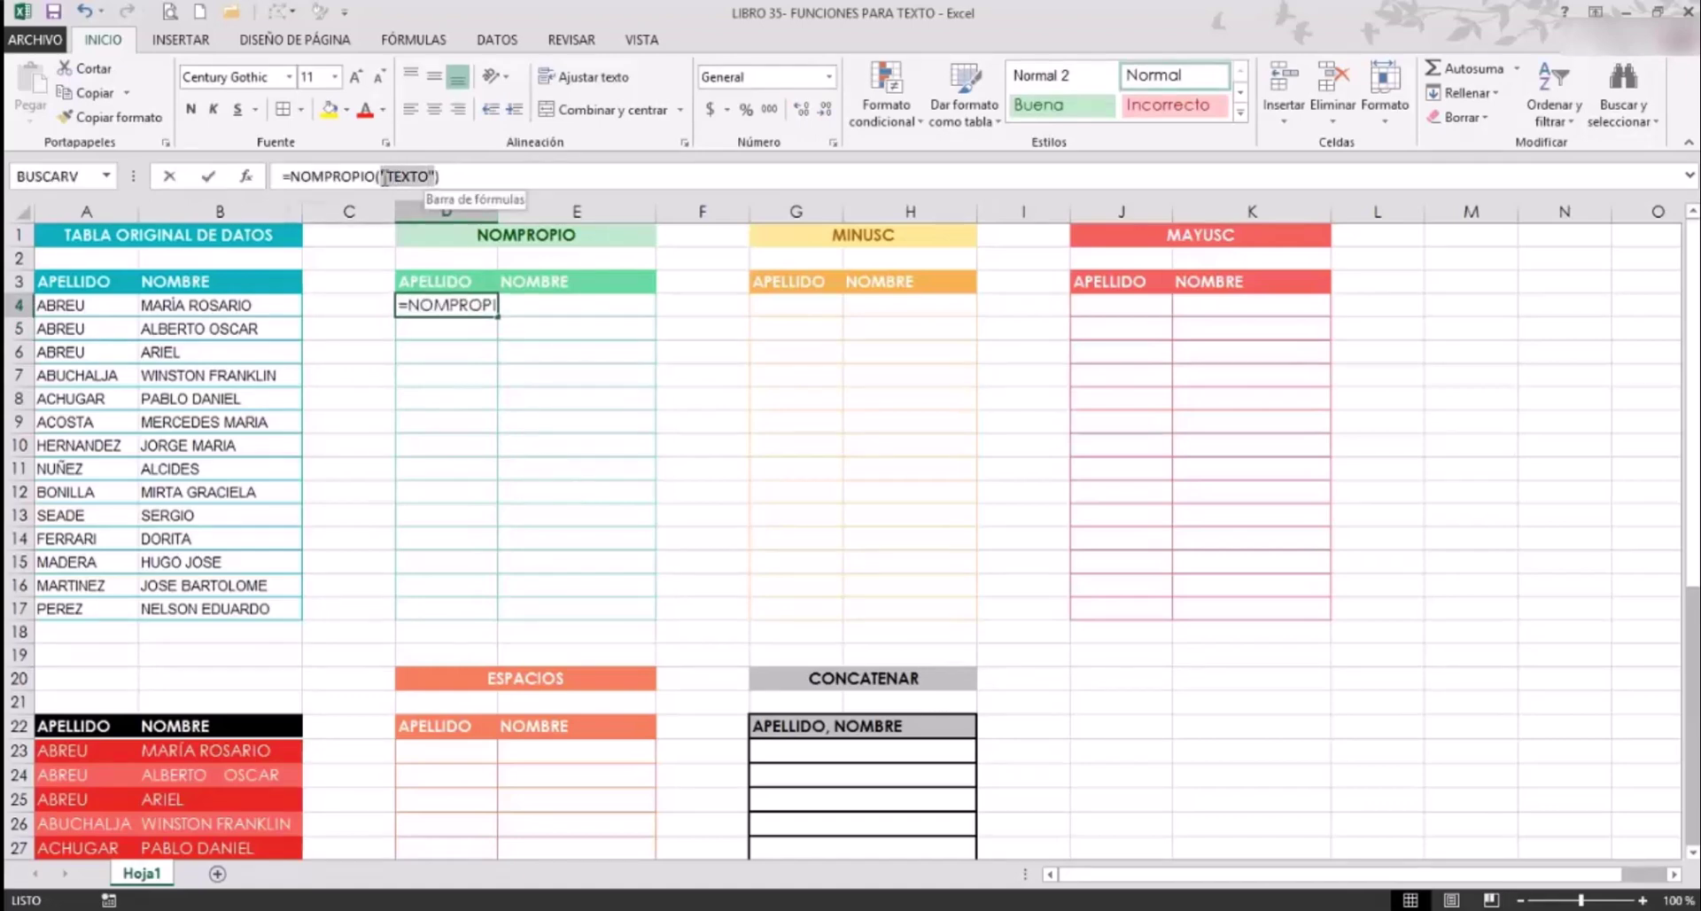
key(Delete)
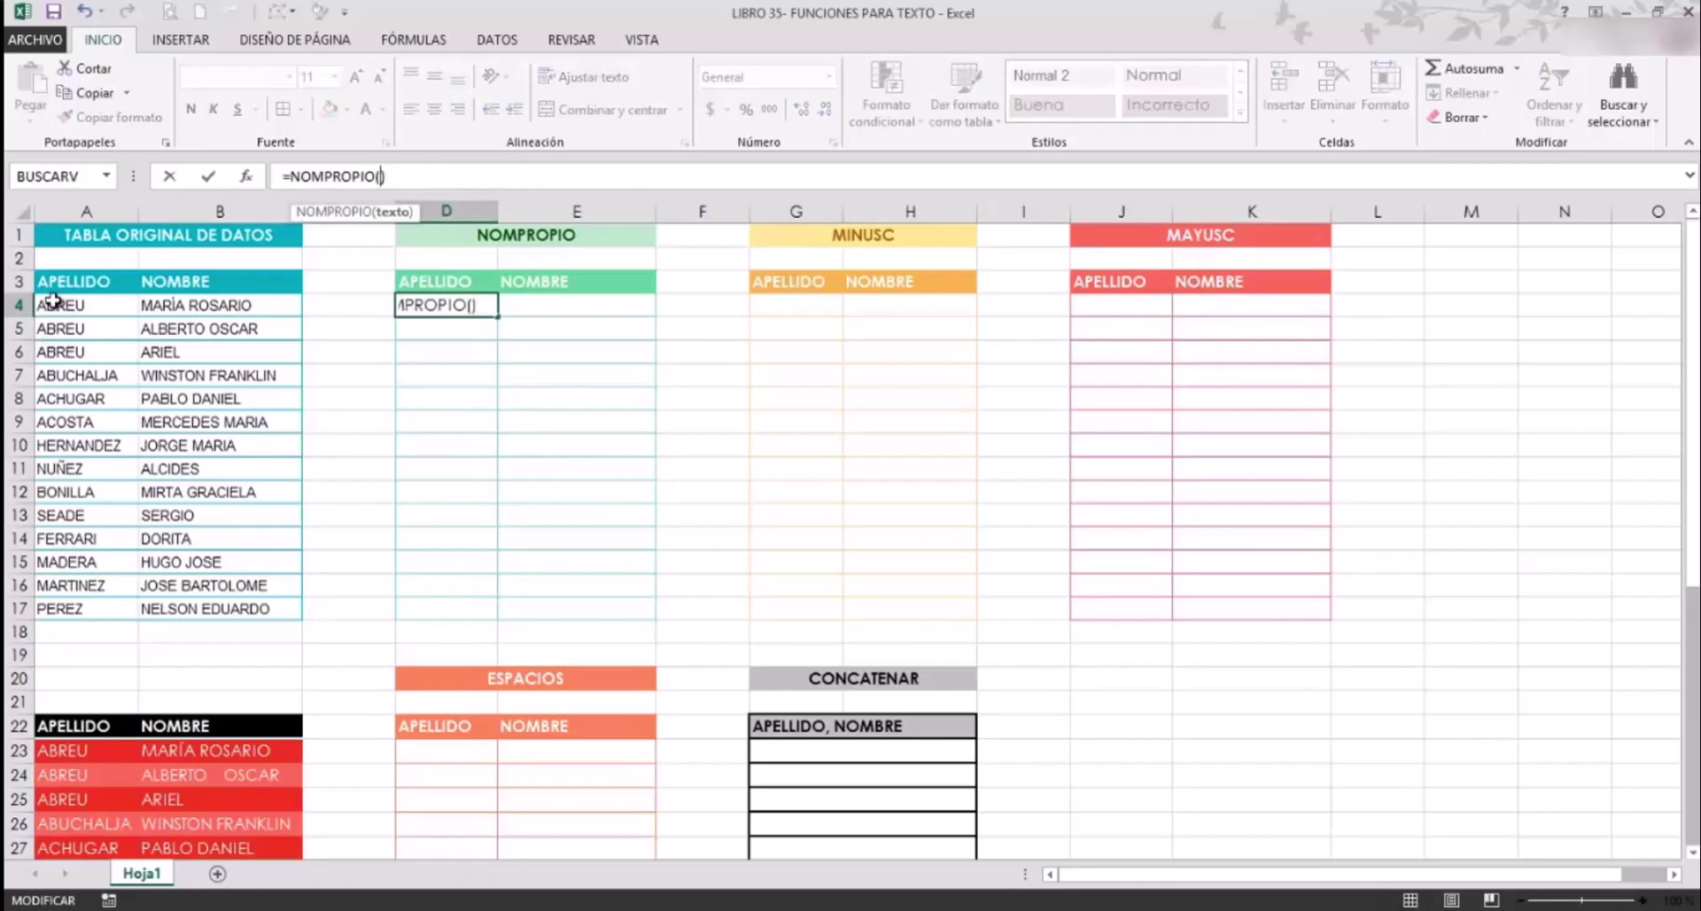
click(53, 302)
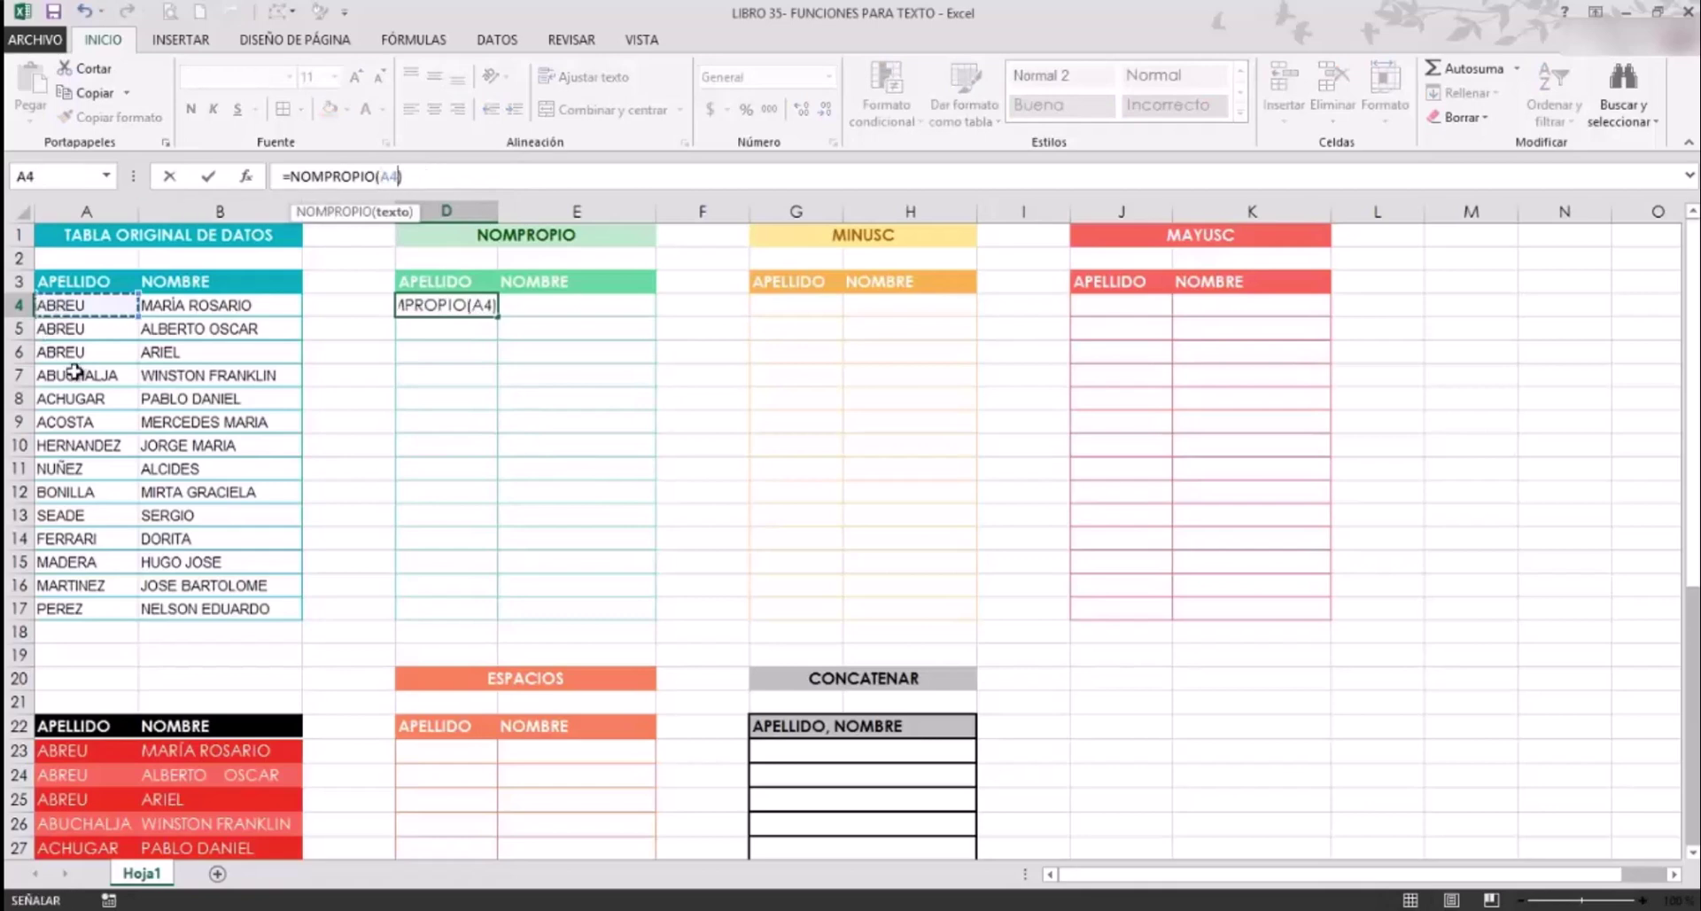
key(Return)
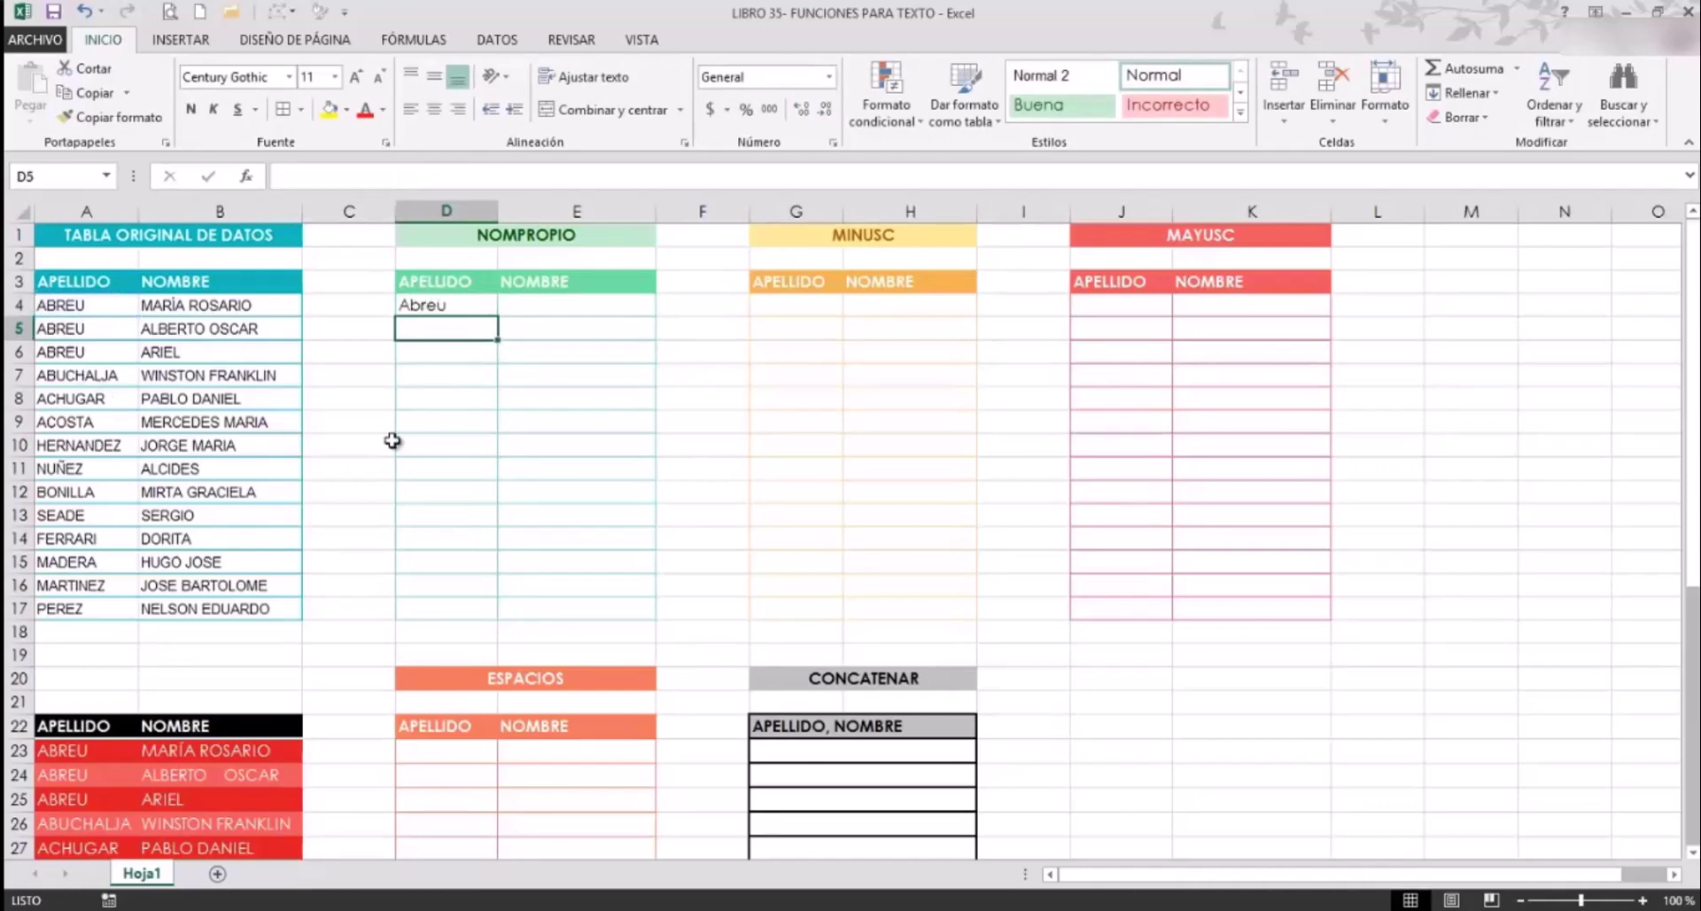
Copy the formula into E4 and fill D4:E4 down to row 17, checking the copied references.
click(412, 303)
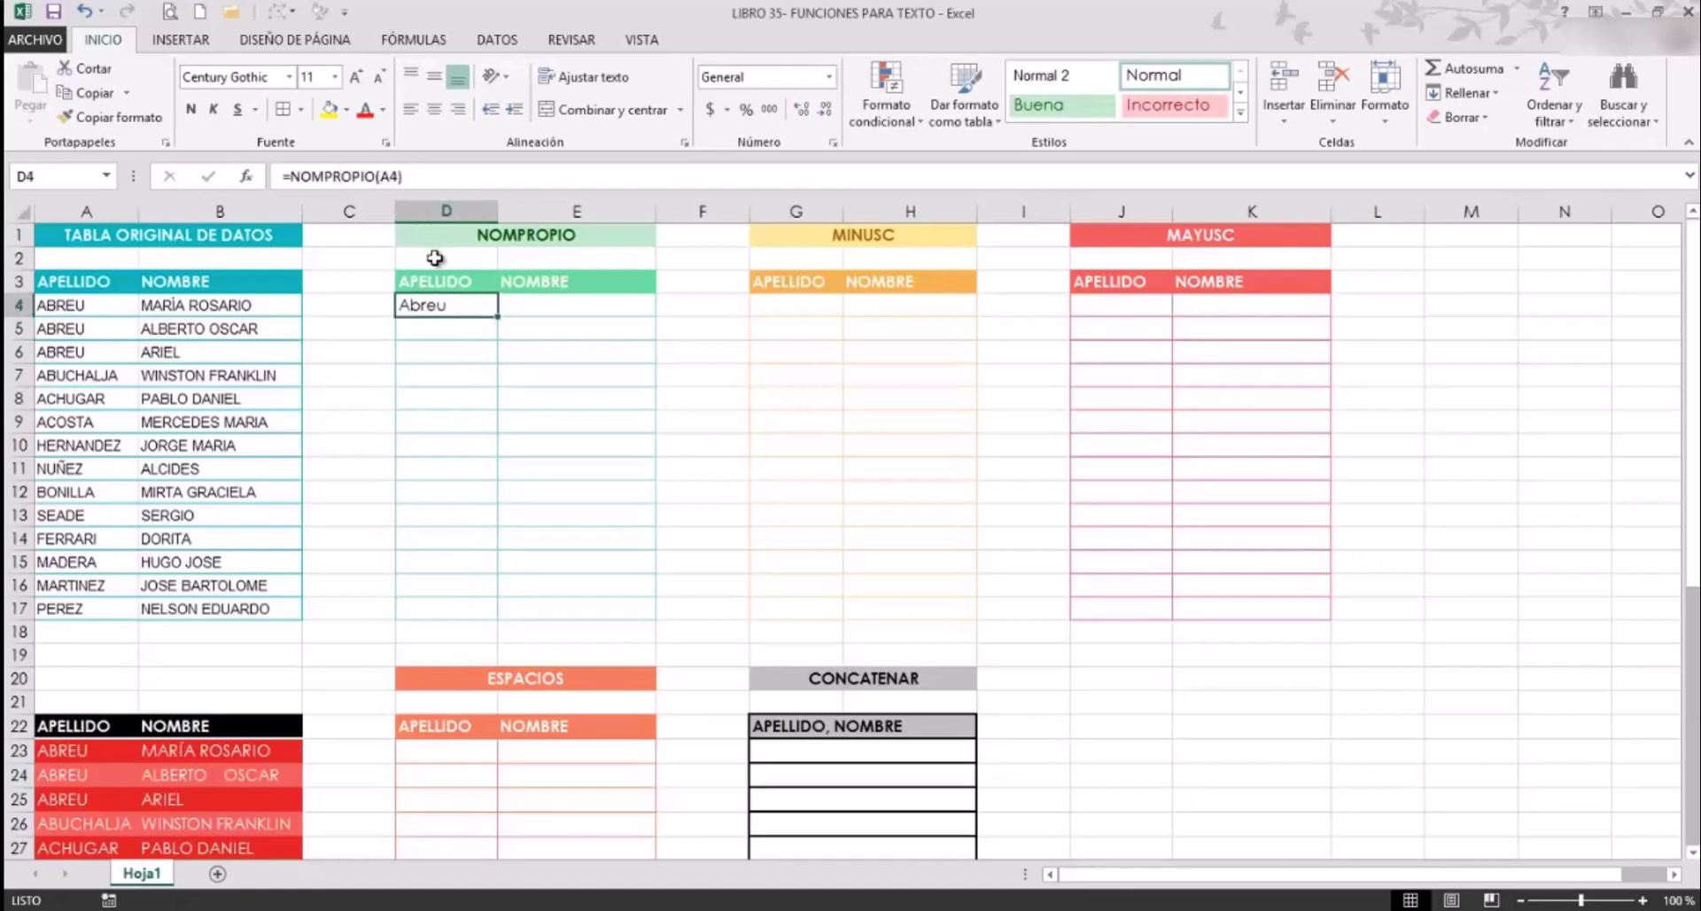
drag(505, 315, 651, 312)
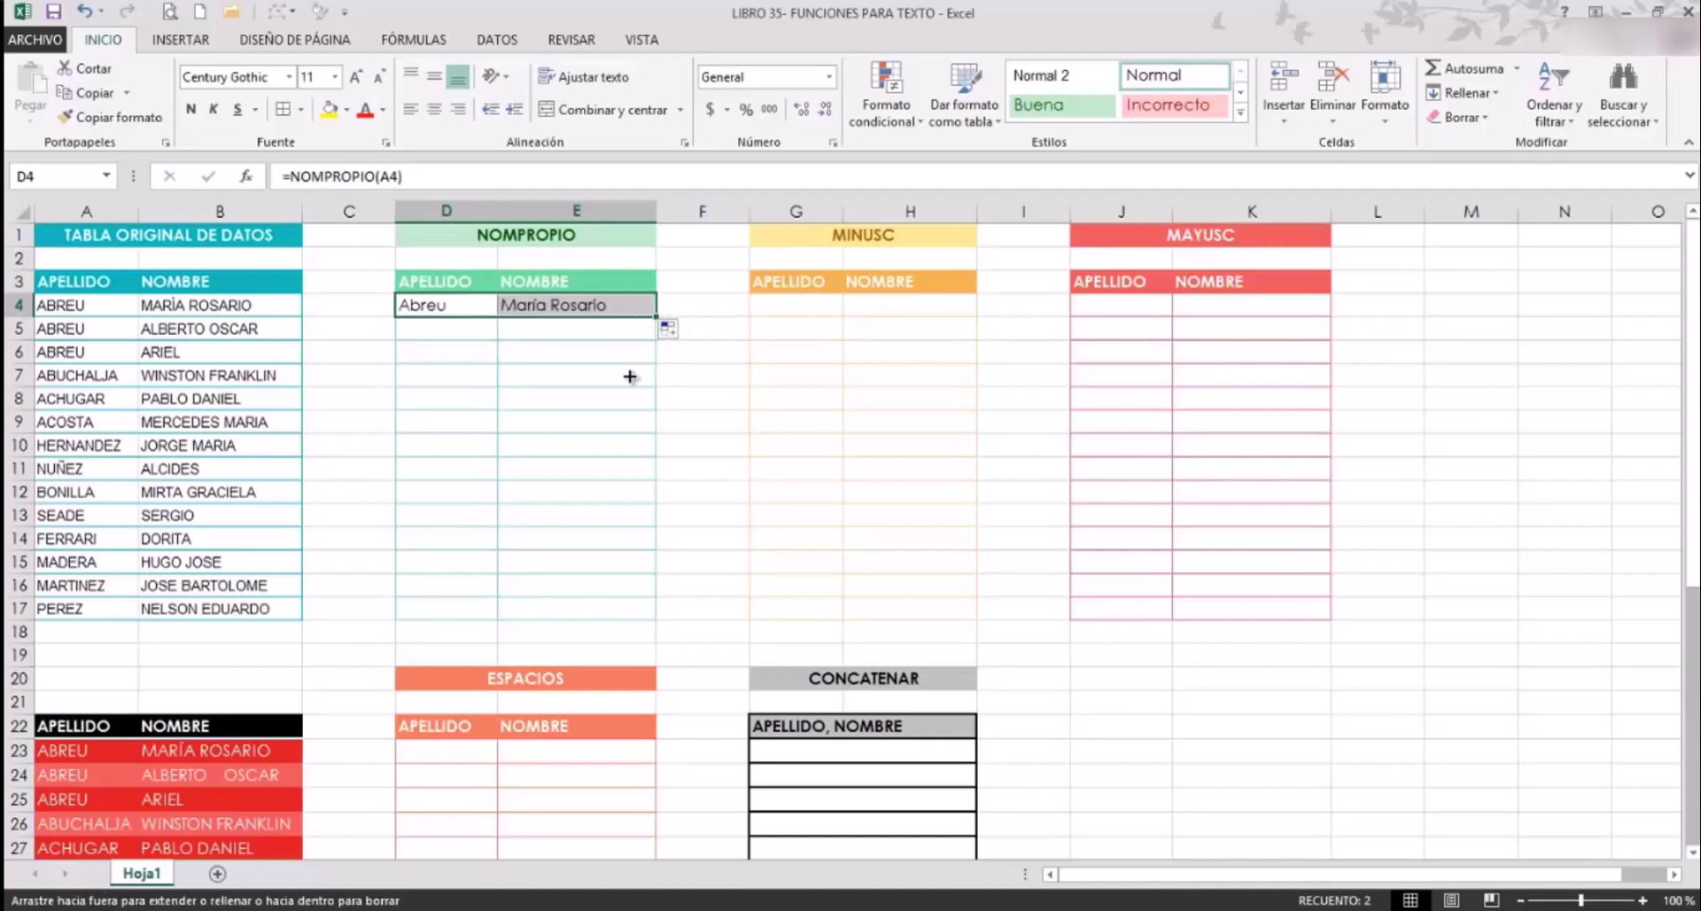
drag(657, 316, 656, 611)
click(702, 515)
click(510, 334)
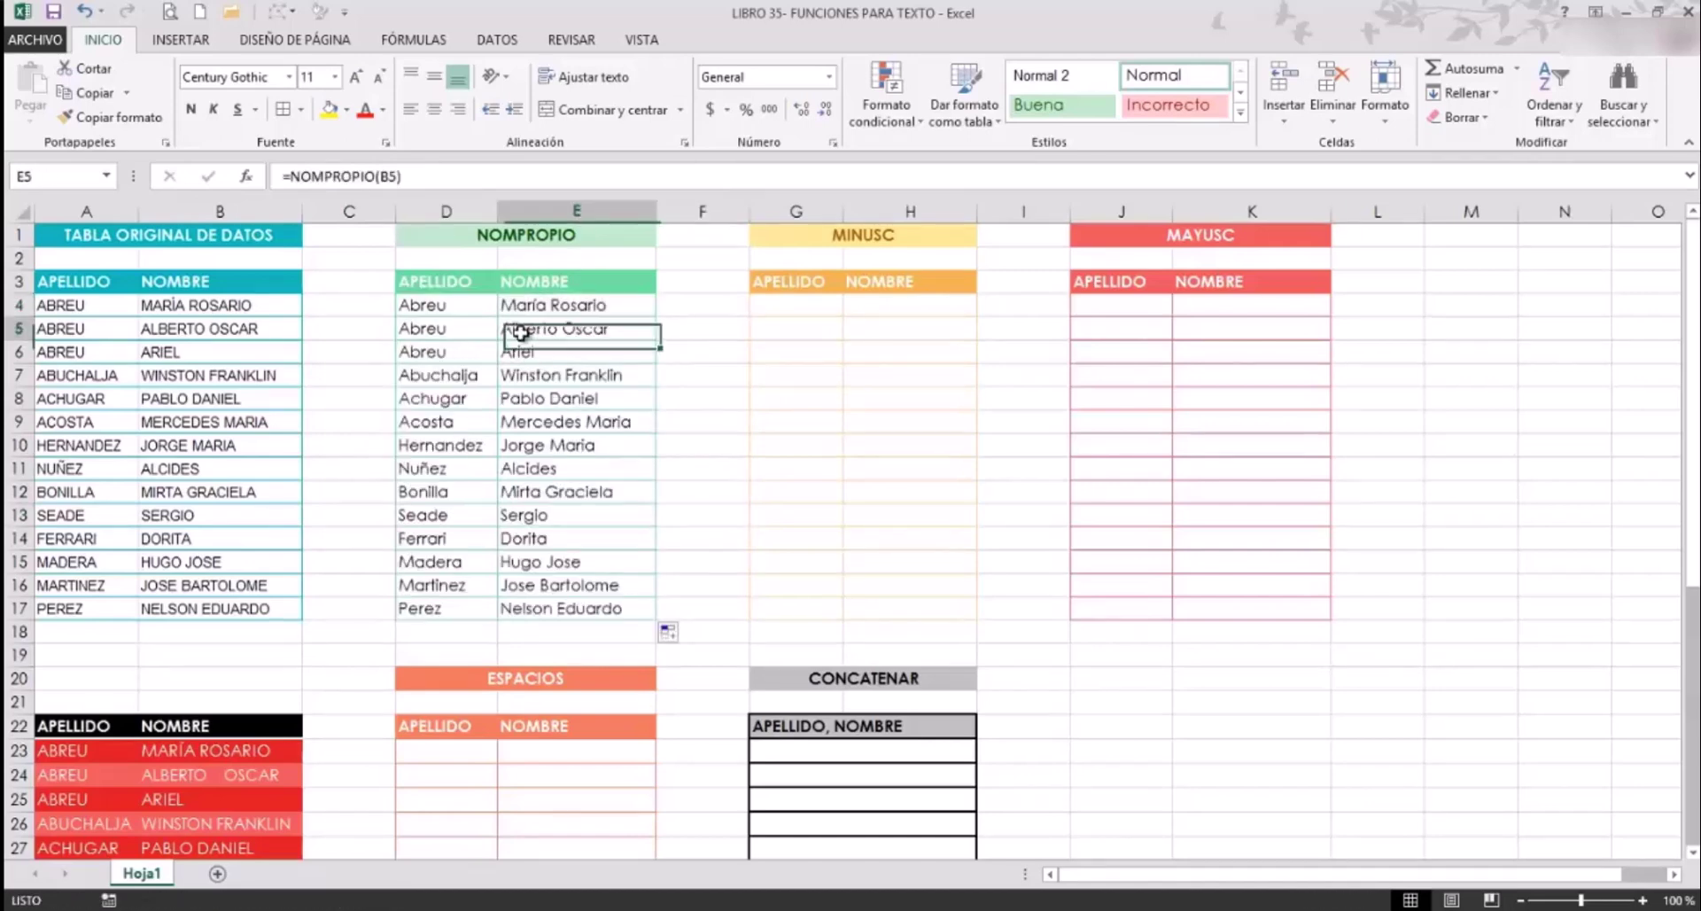
click(576, 378)
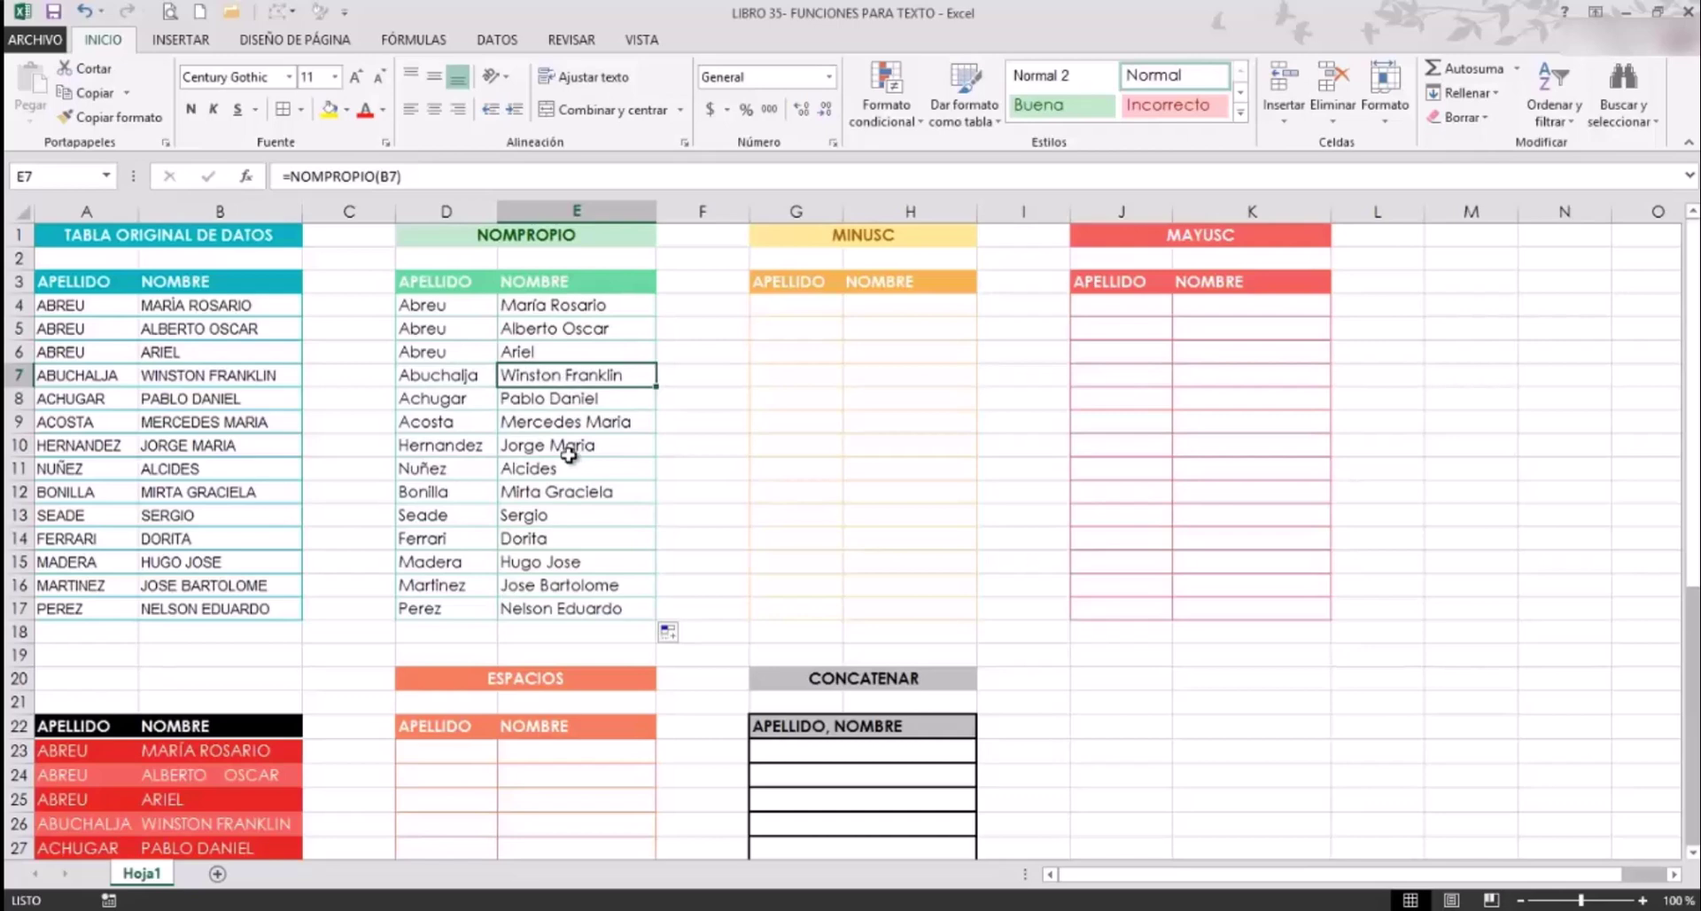
click(792, 303)
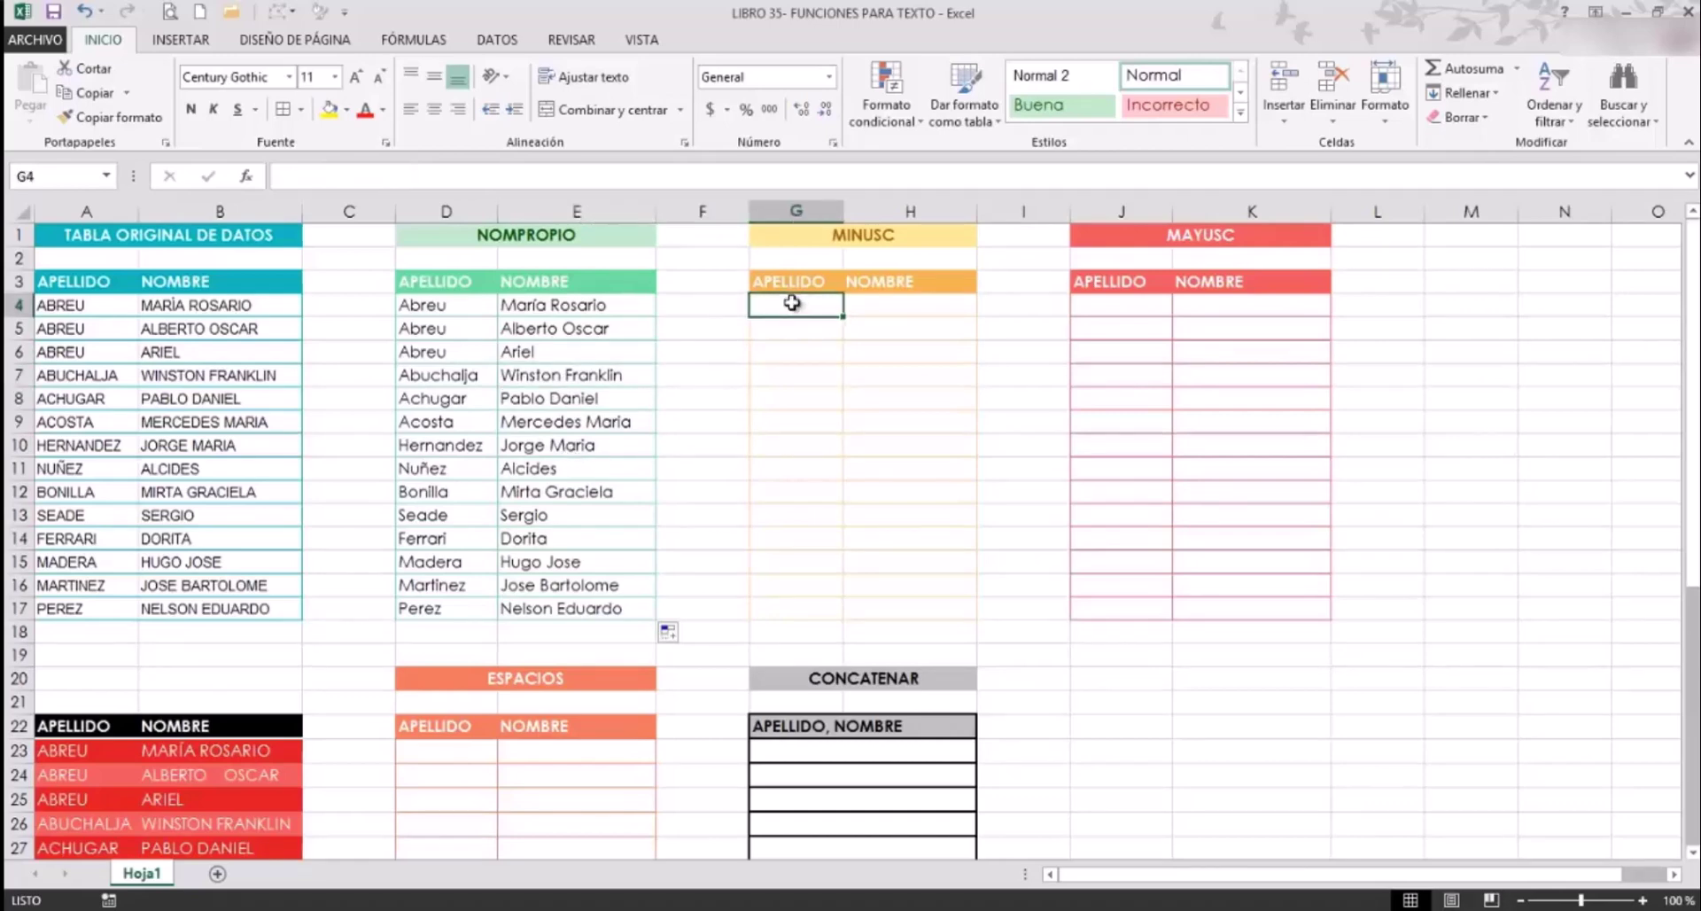
Enter =MINUSC(D4) in G4 and fill it down to row 17 across columns G and H.
text(=)
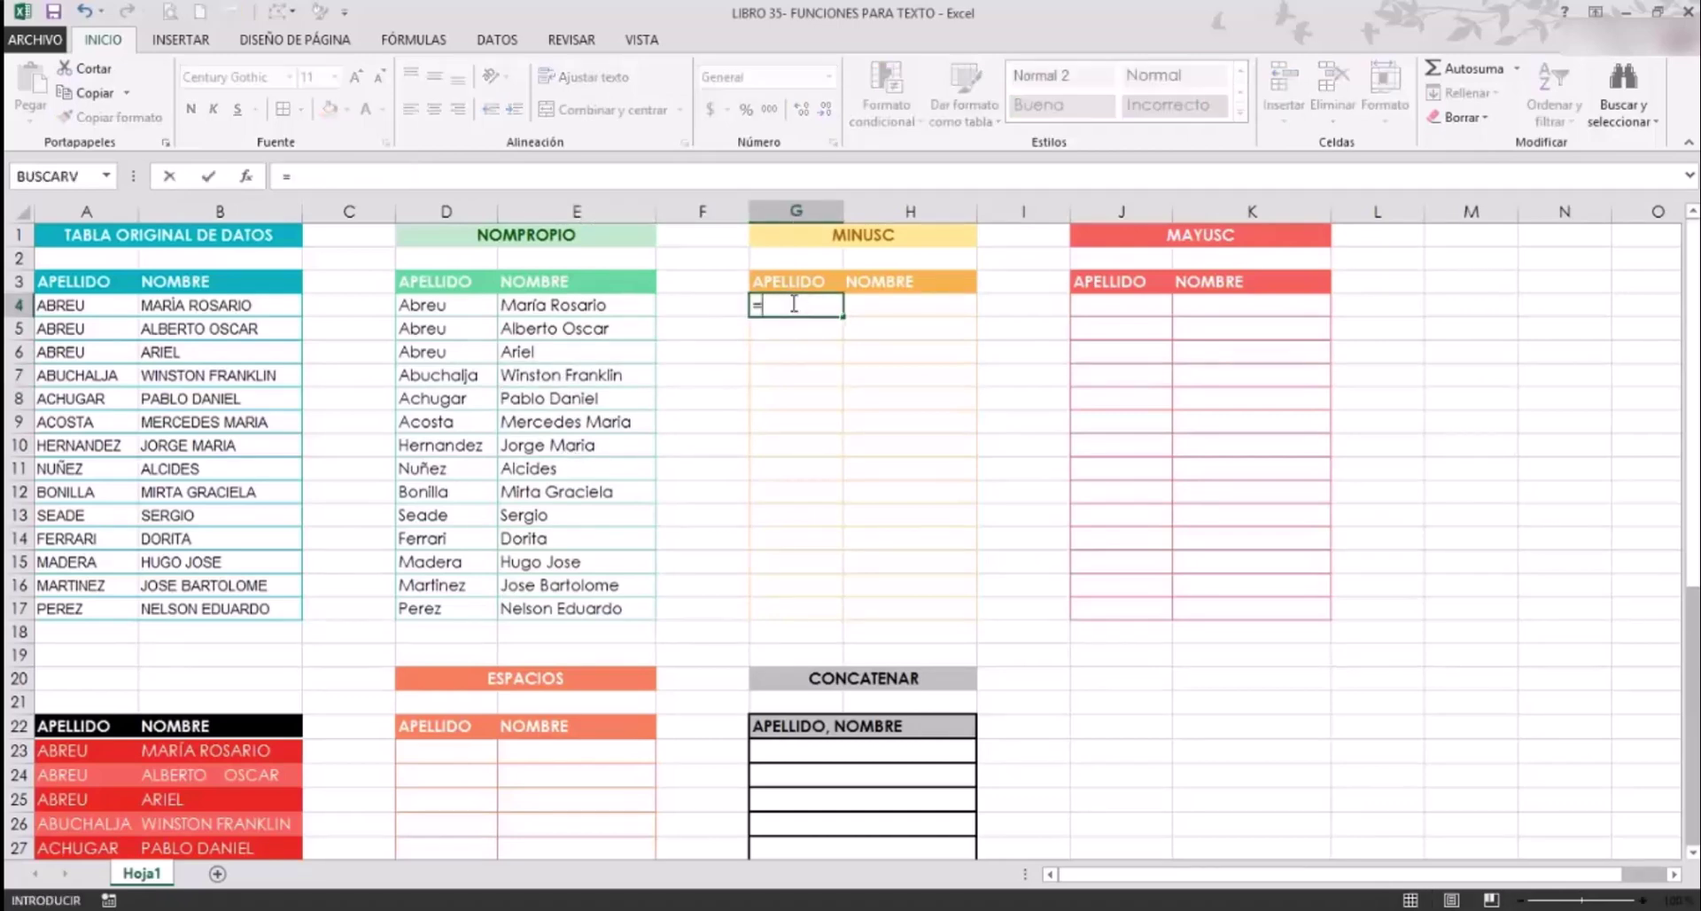
text(MI)
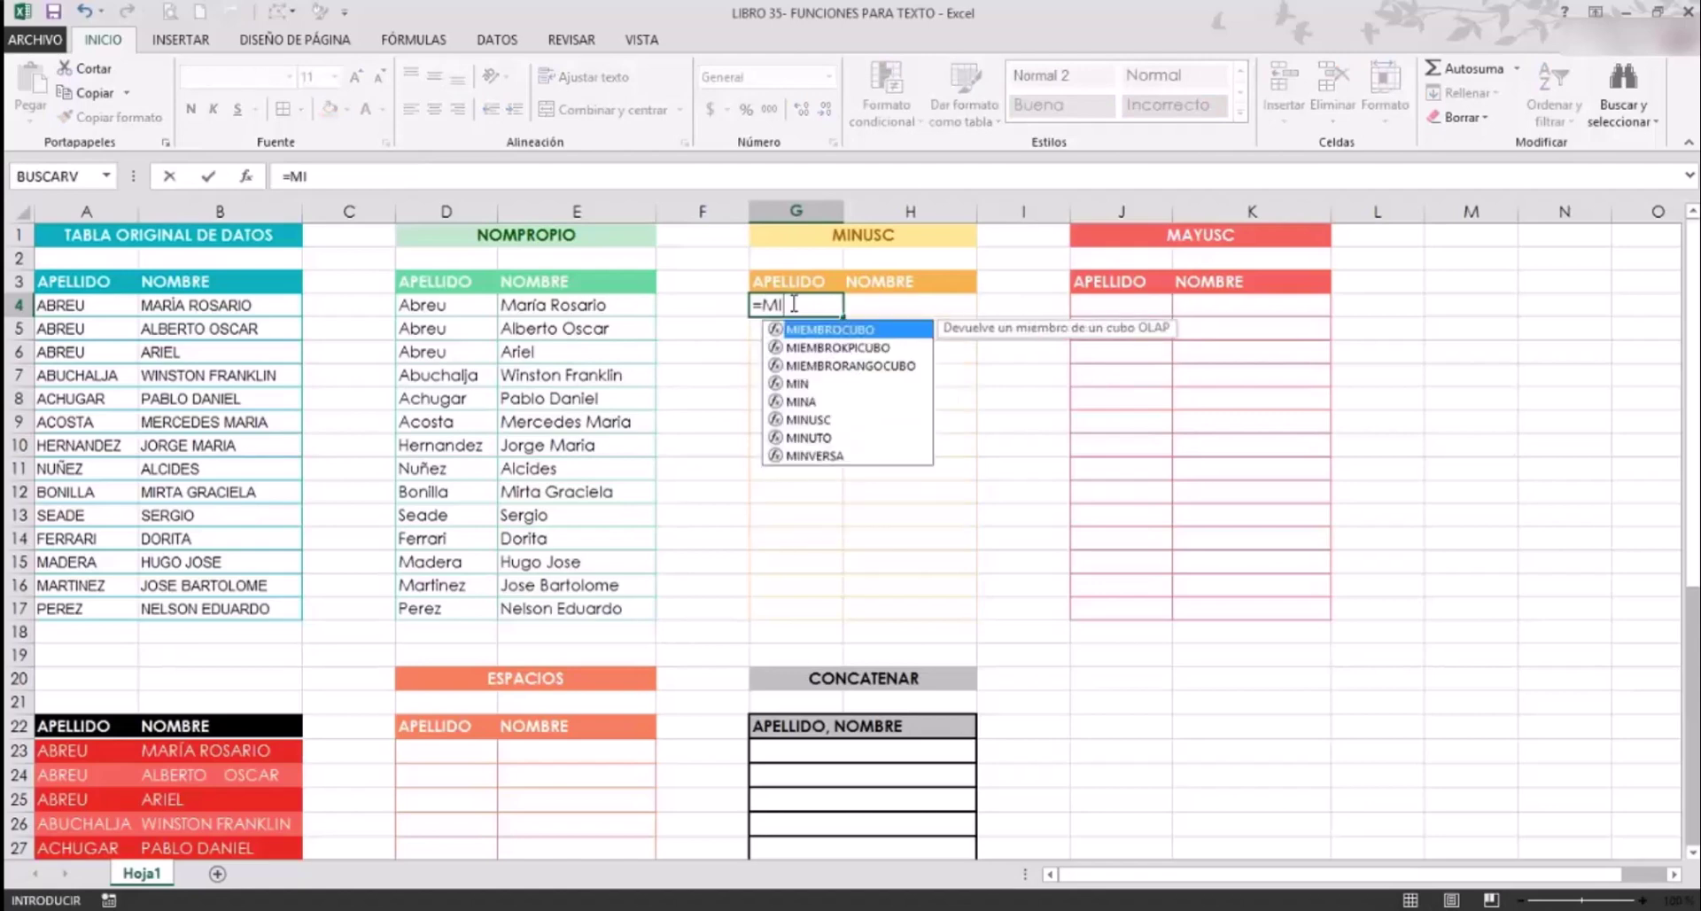
text(N)
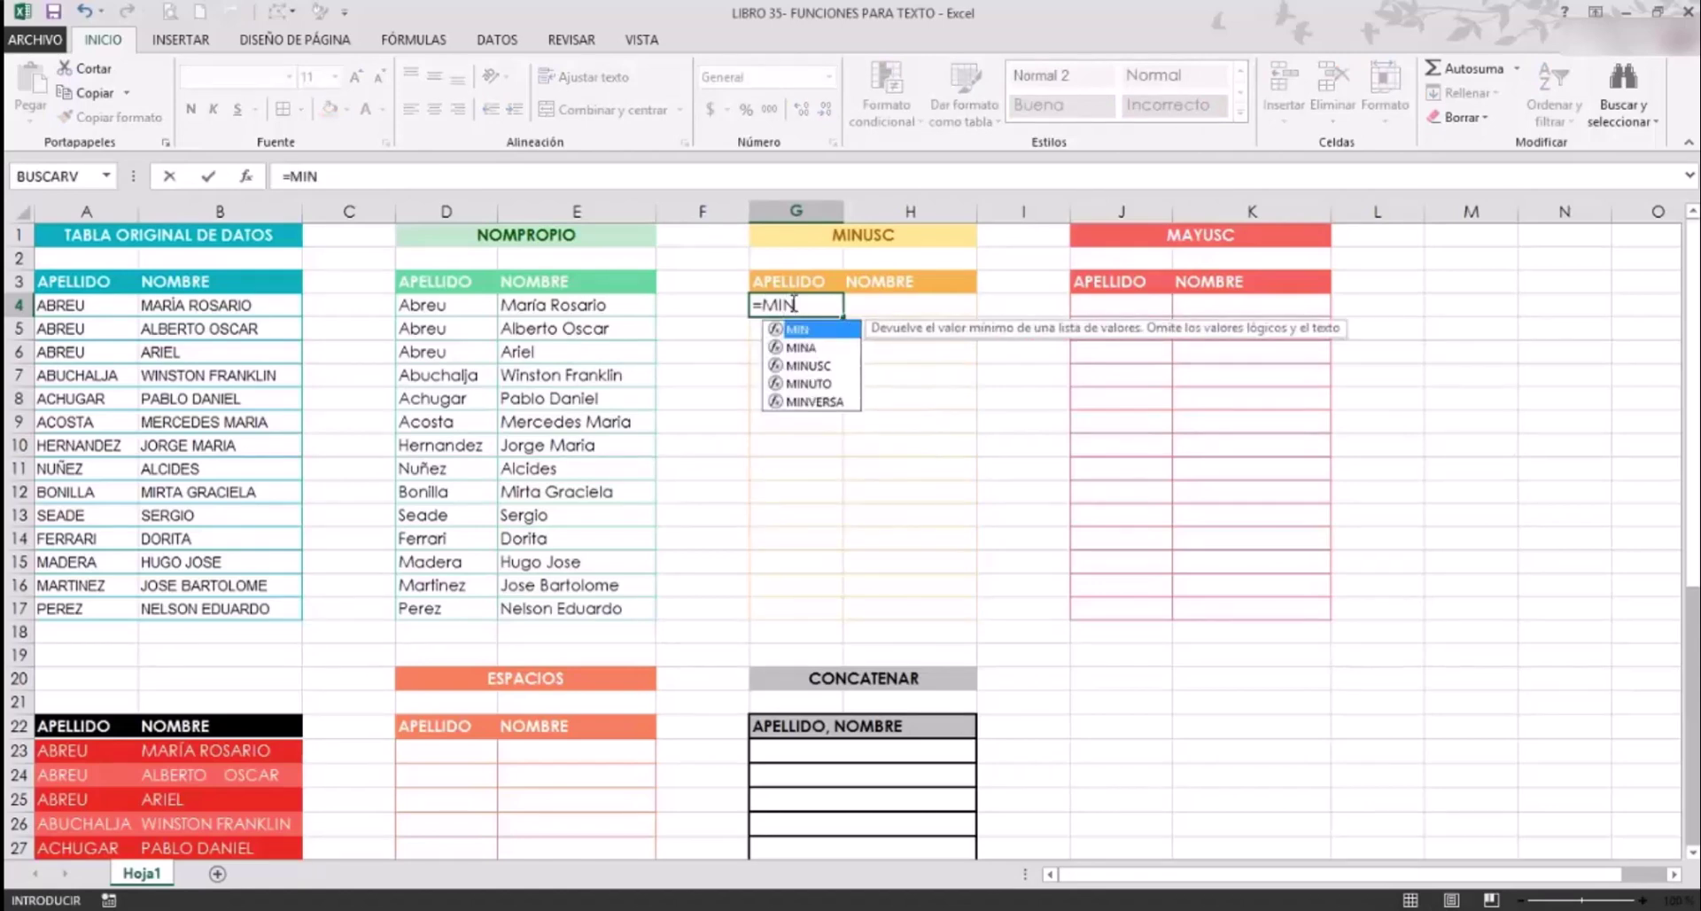
double_click(828, 365)
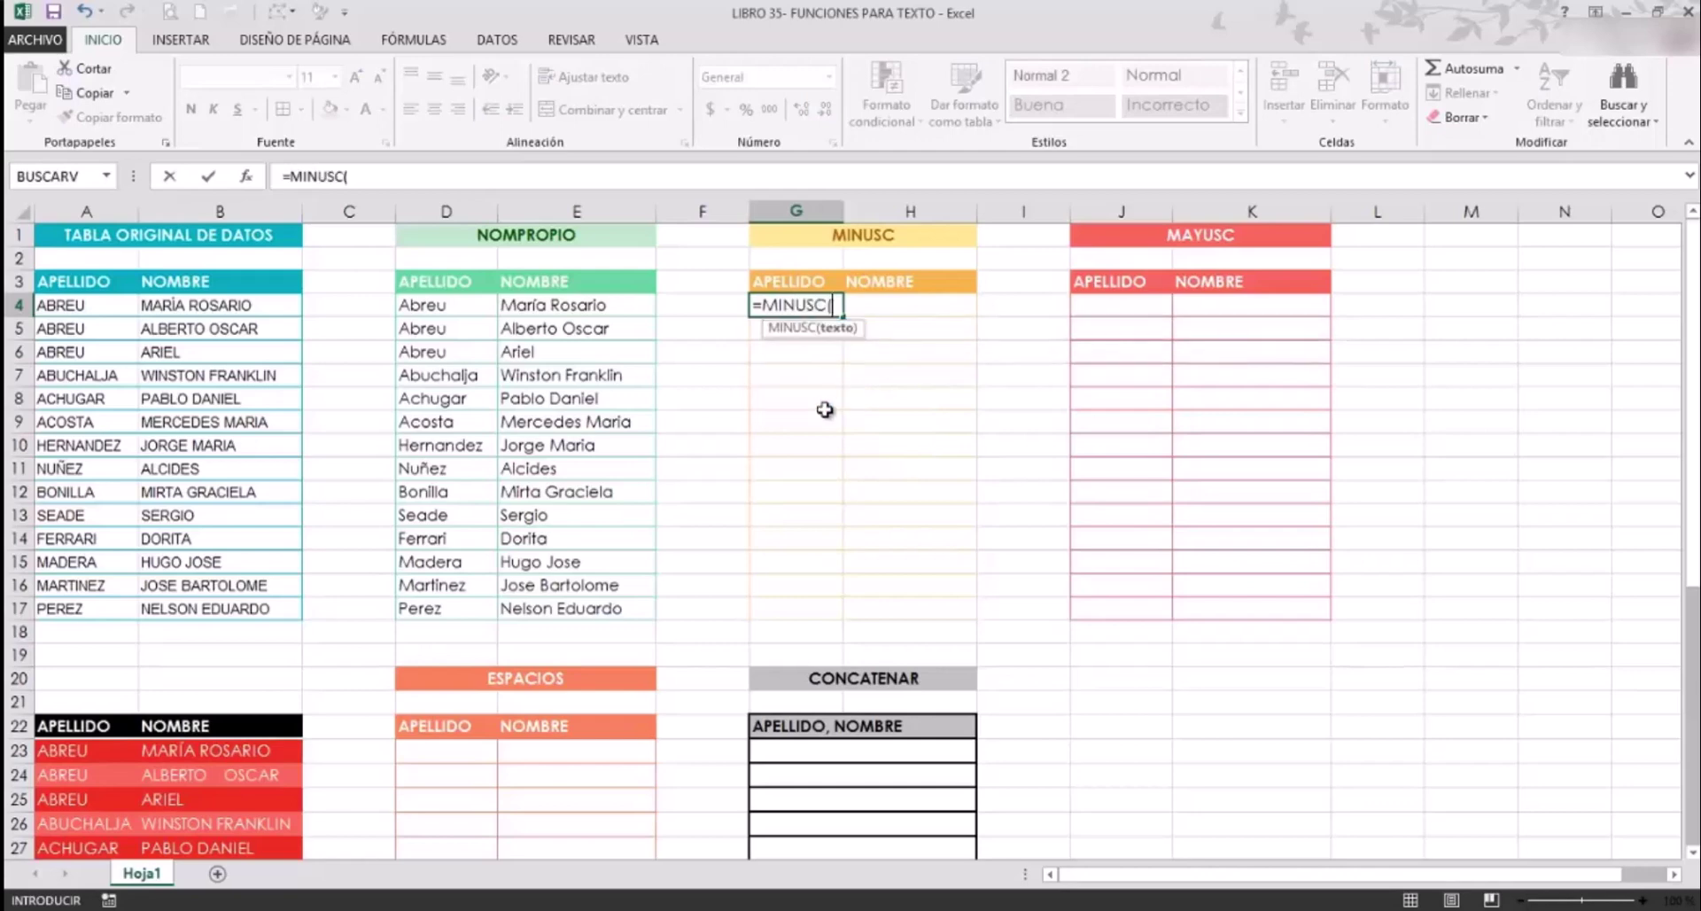
click(440, 309)
text())
key(Return)
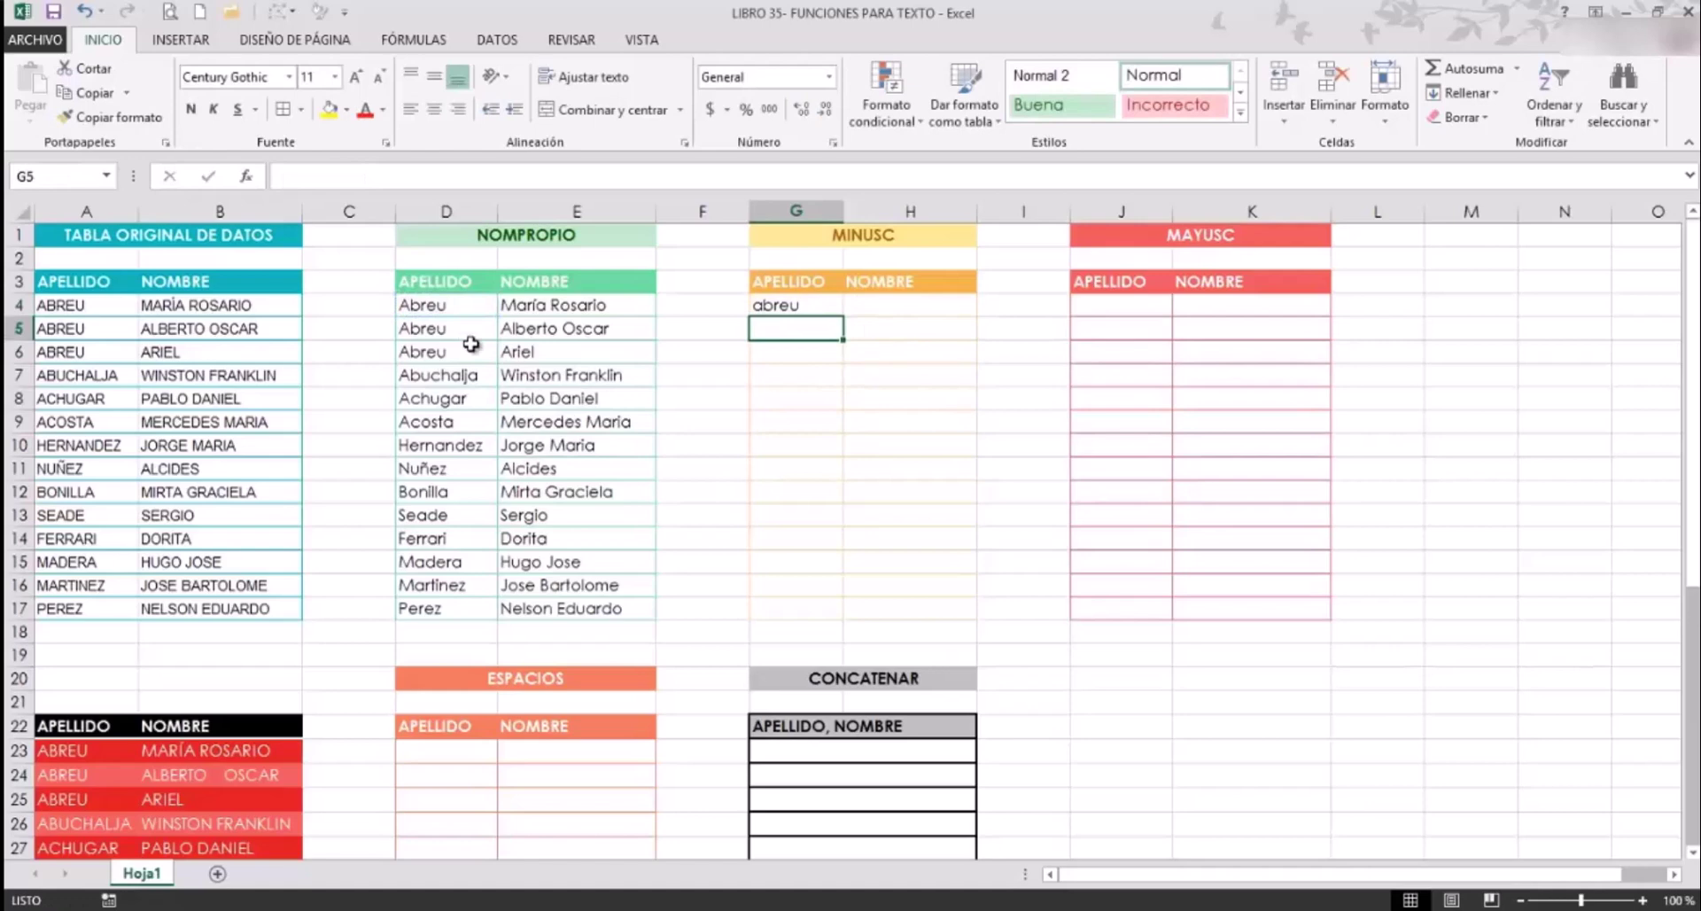
click(794, 307)
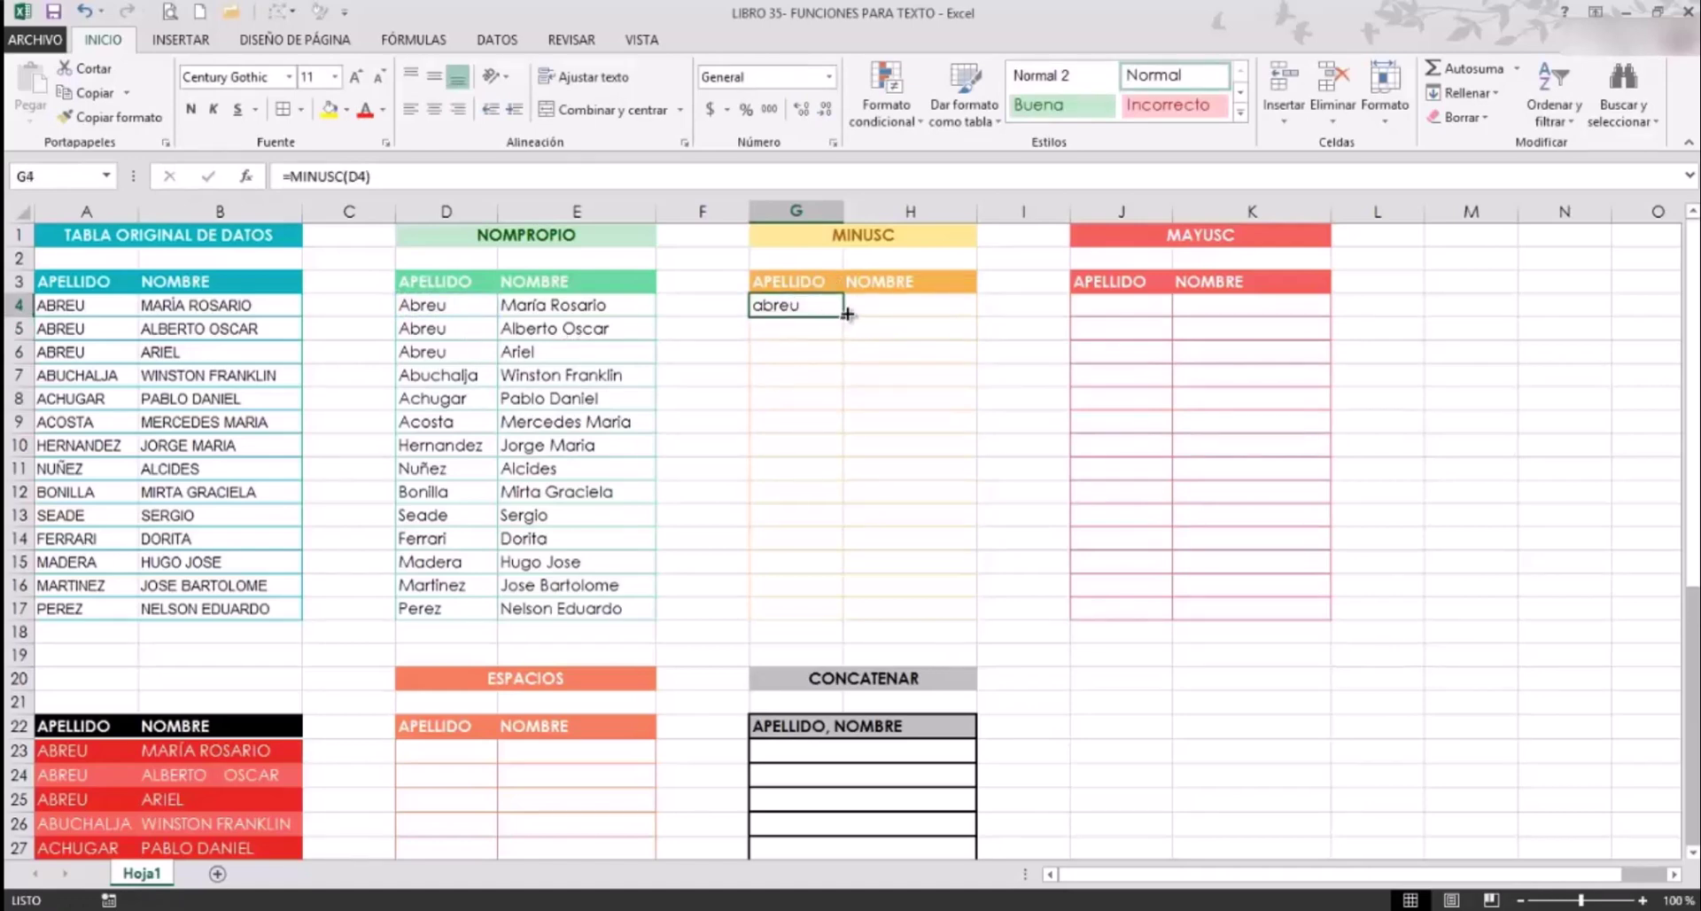
drag(847, 314, 974, 613)
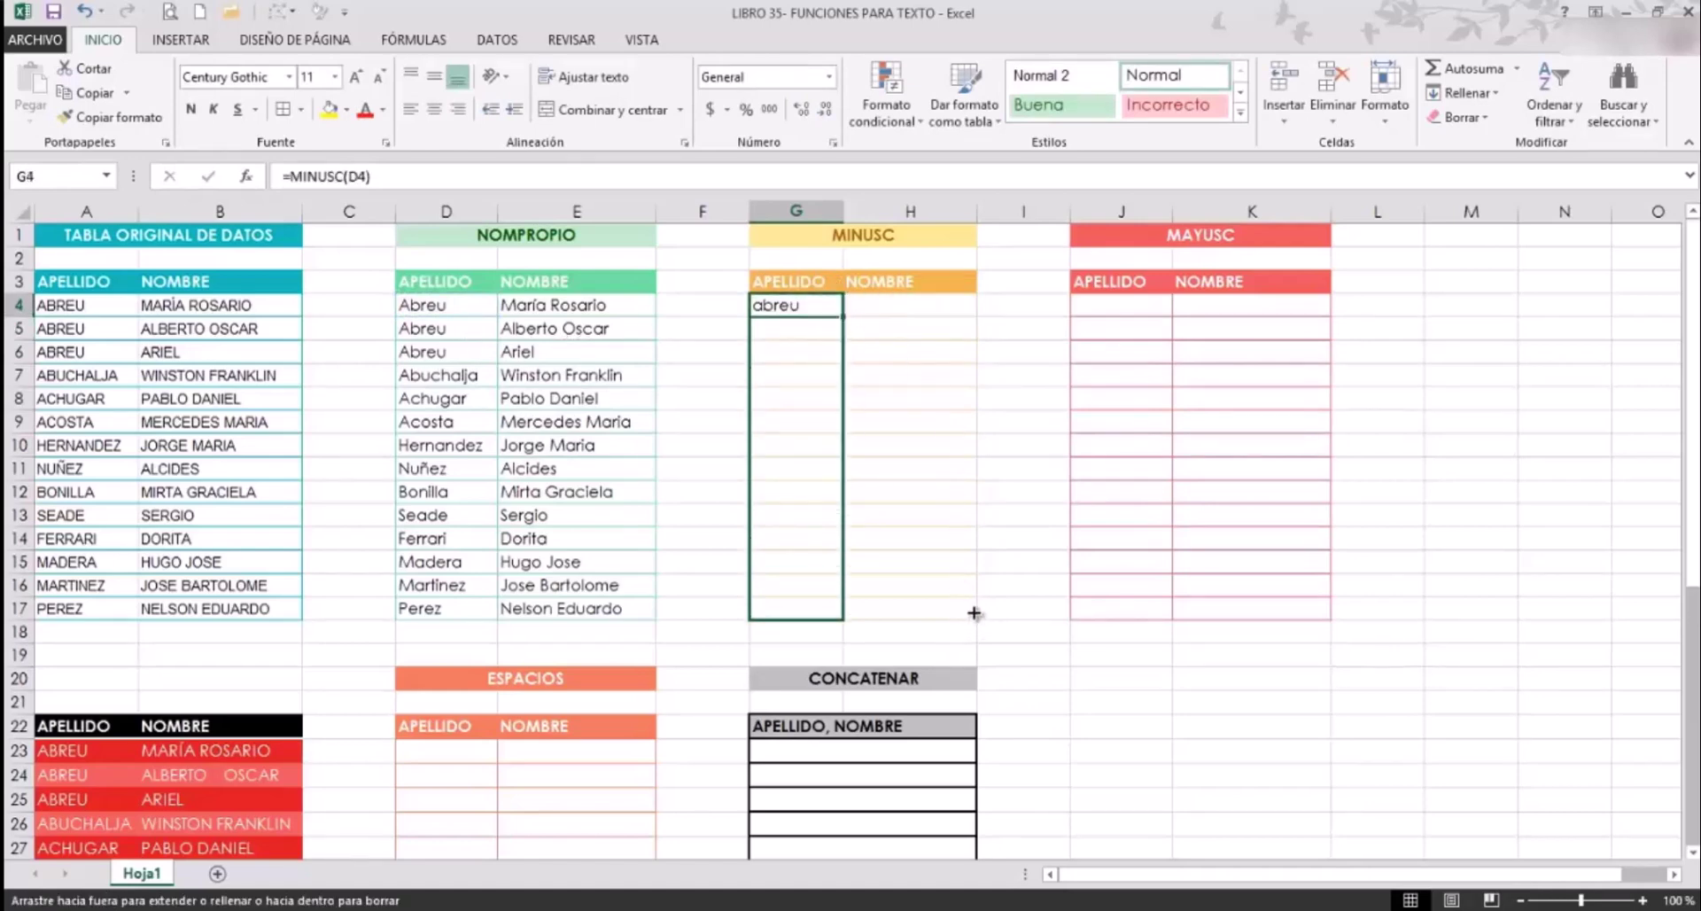
mouse_move(974, 612)
mouse_down()
mouse_move(843, 619)
mouse_move(955, 623)
mouse_up()
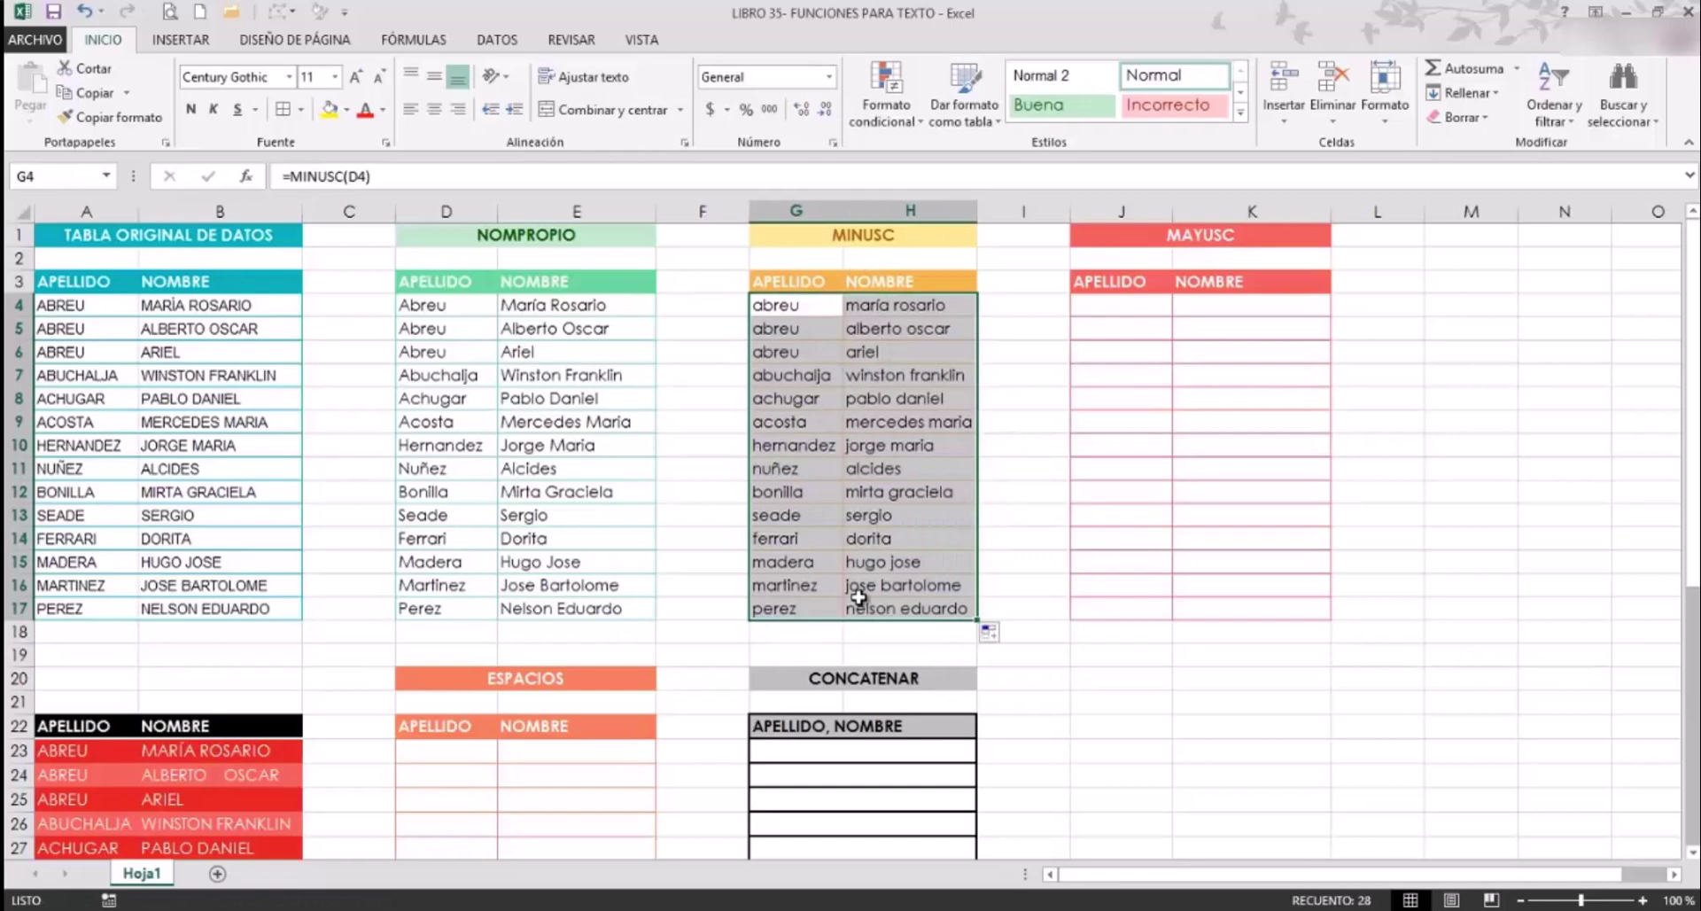
Enter =MAYUSC(G4) in J4 and fill it through J17:K17.
click(1117, 305)
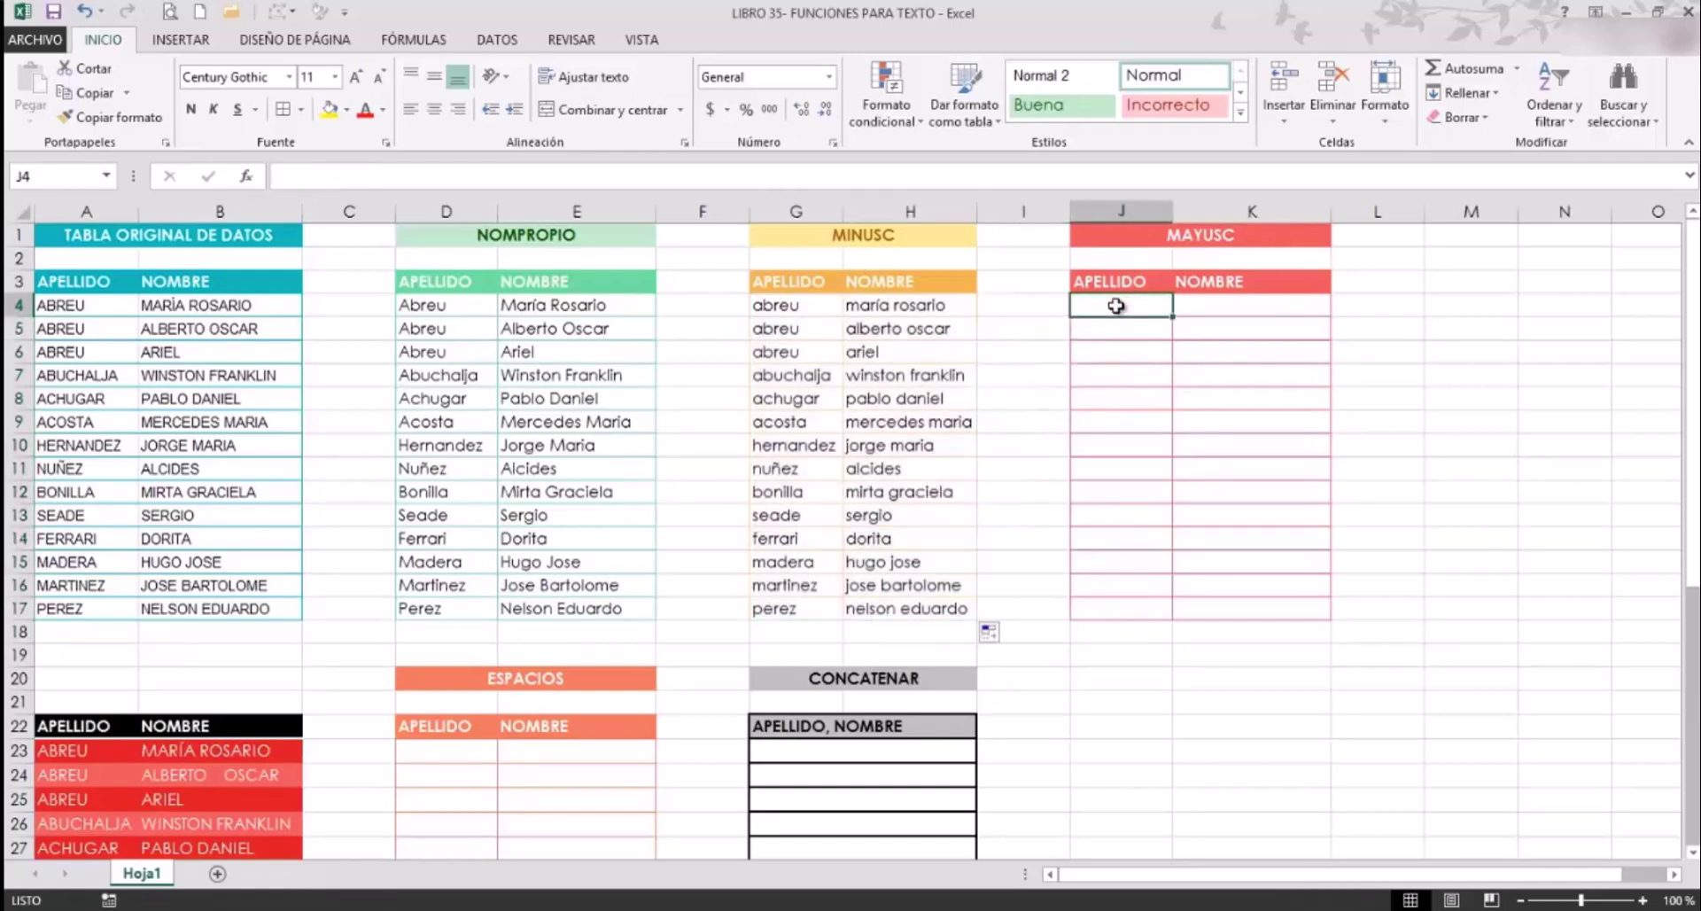
text(=MAY)
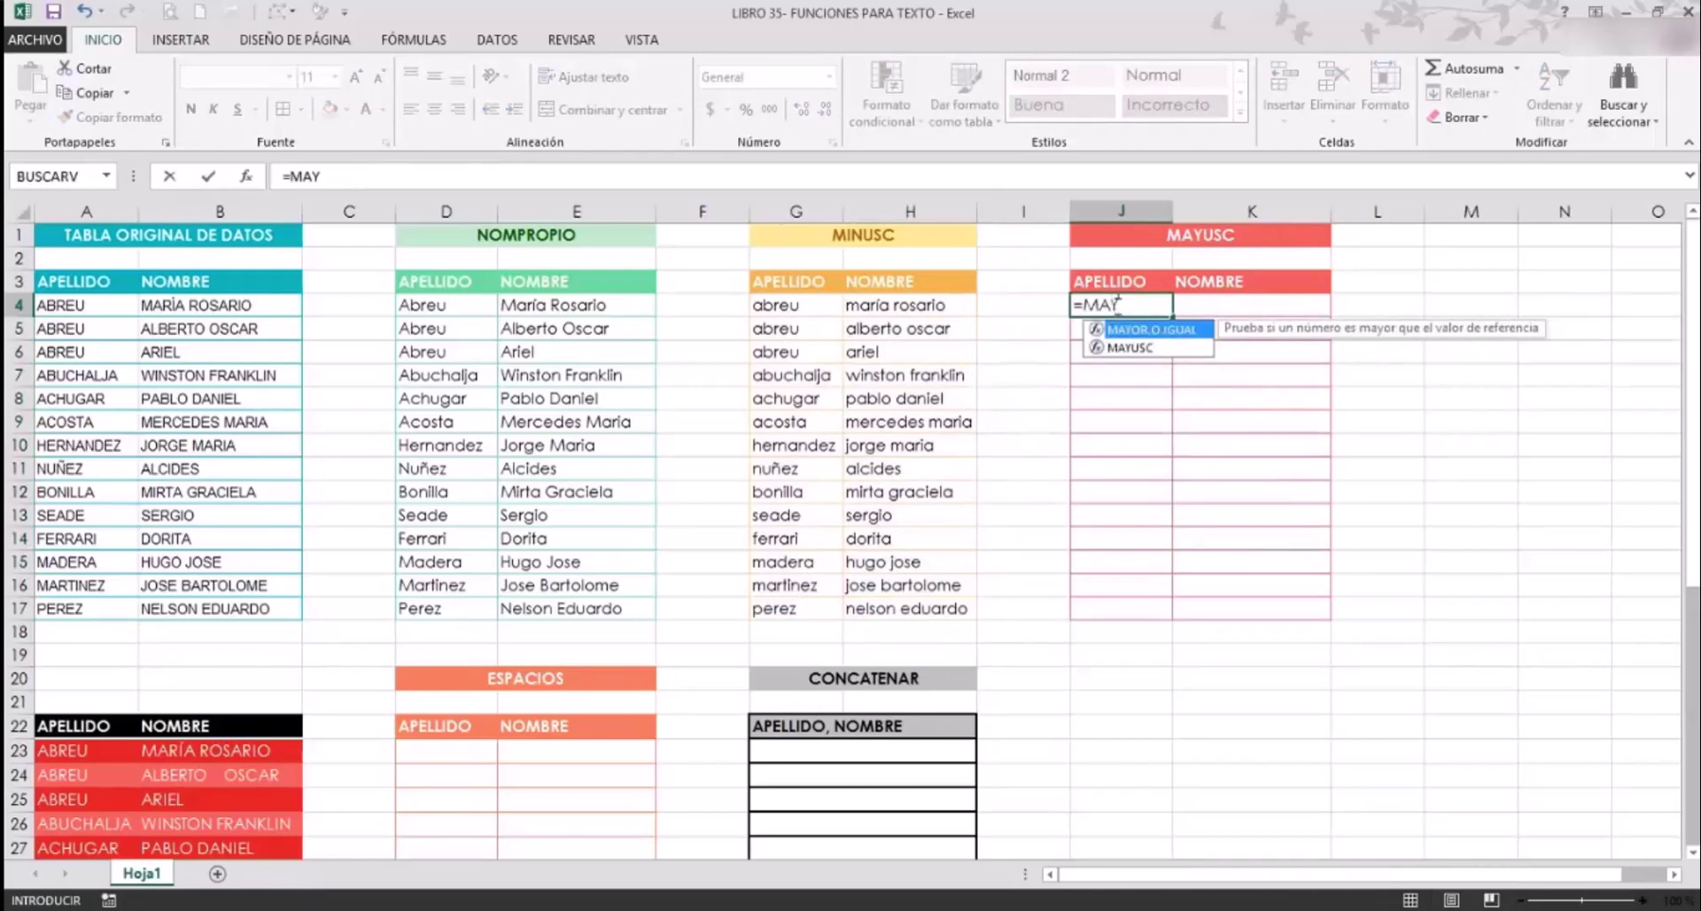
double_click(1140, 345)
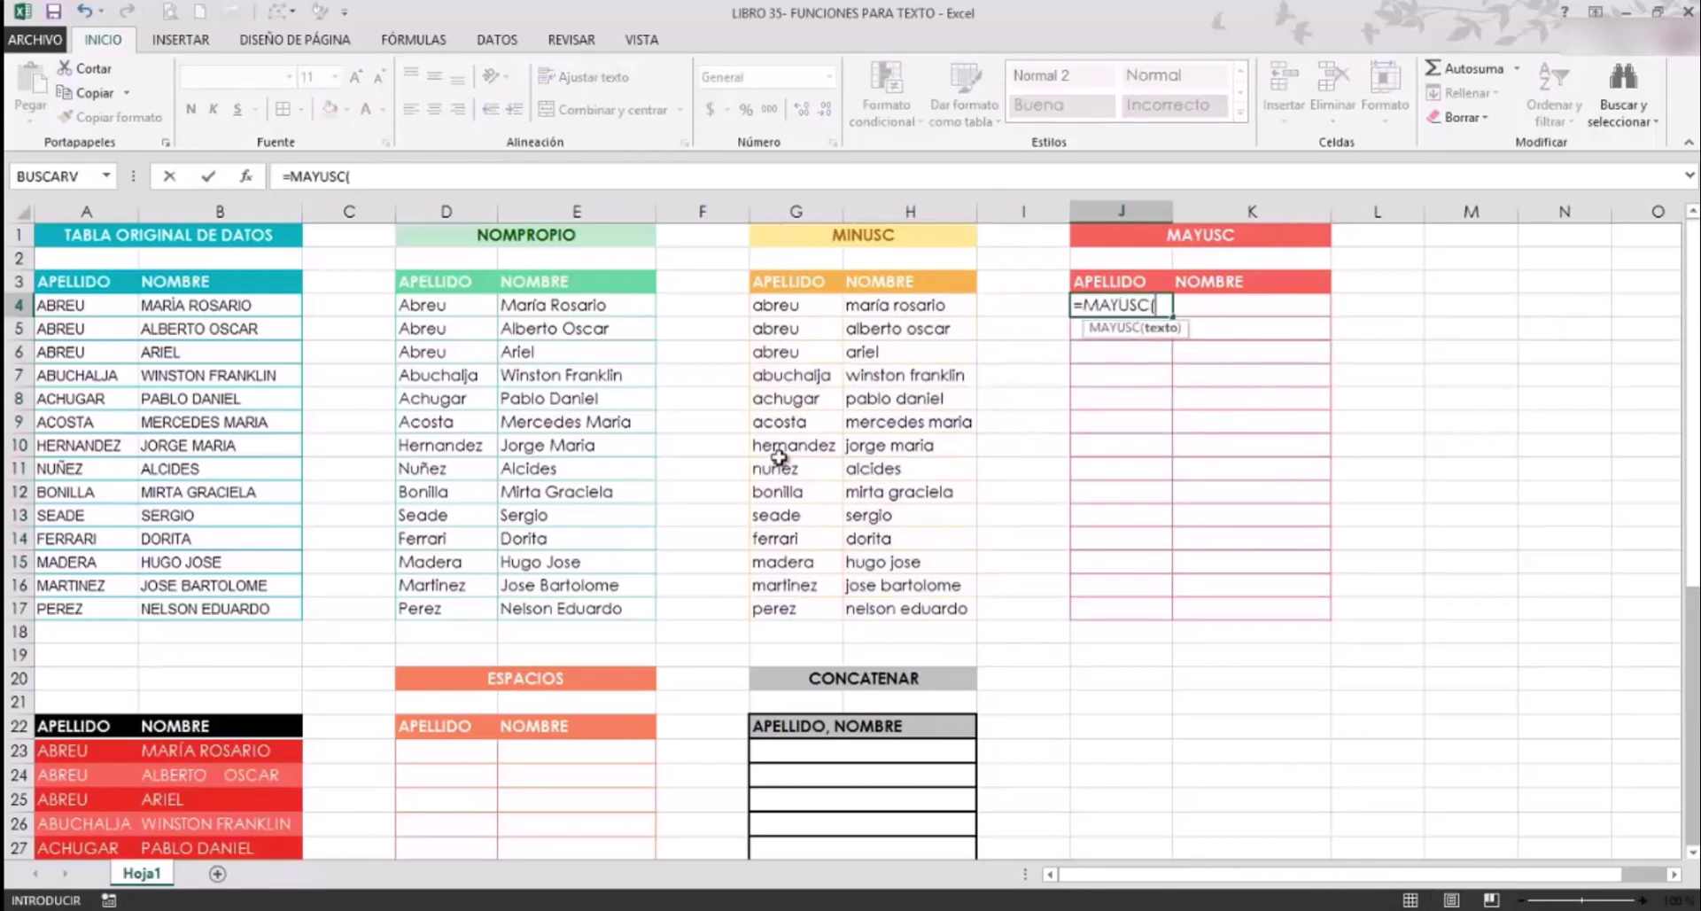
click(803, 306)
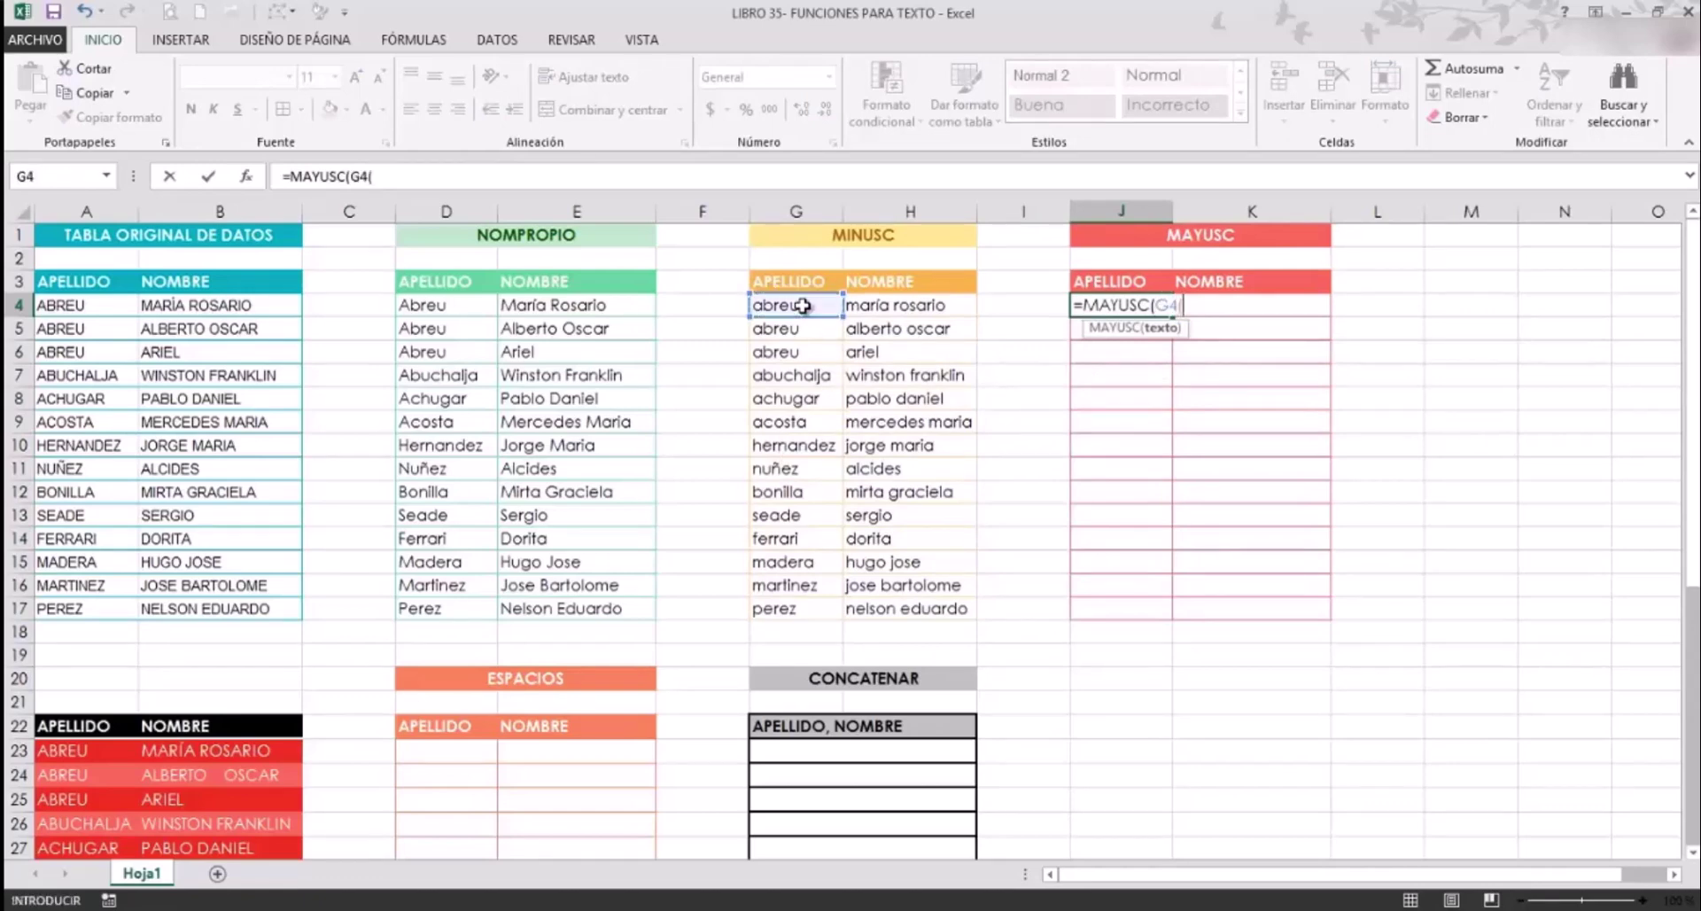
text())
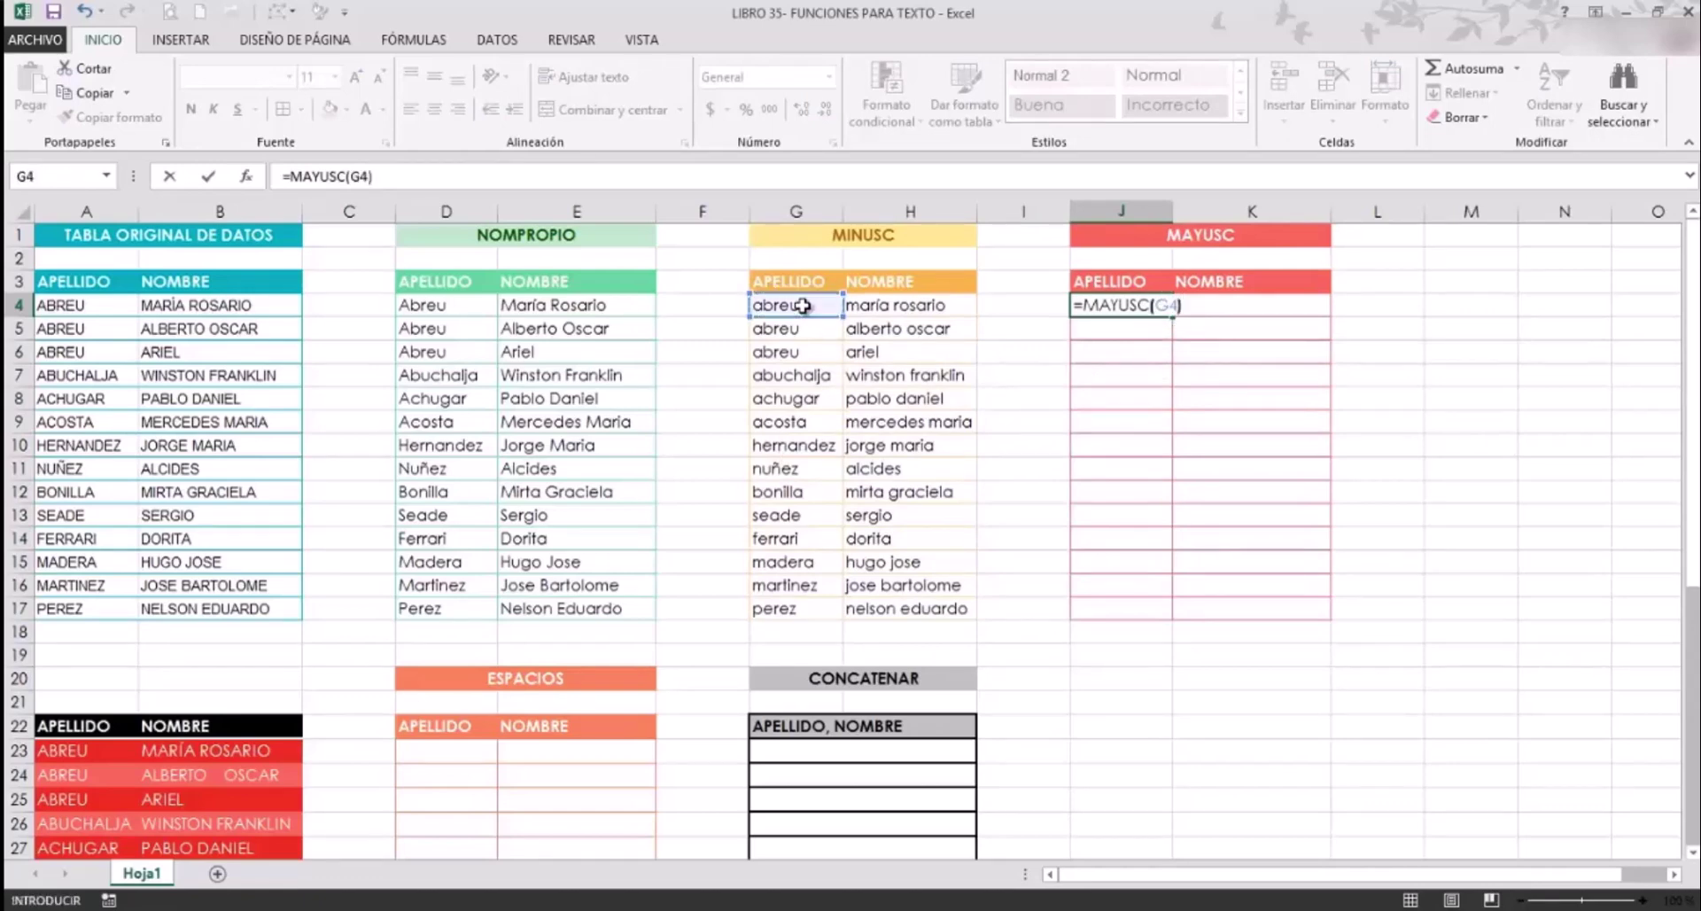
key(Return)
click(1124, 307)
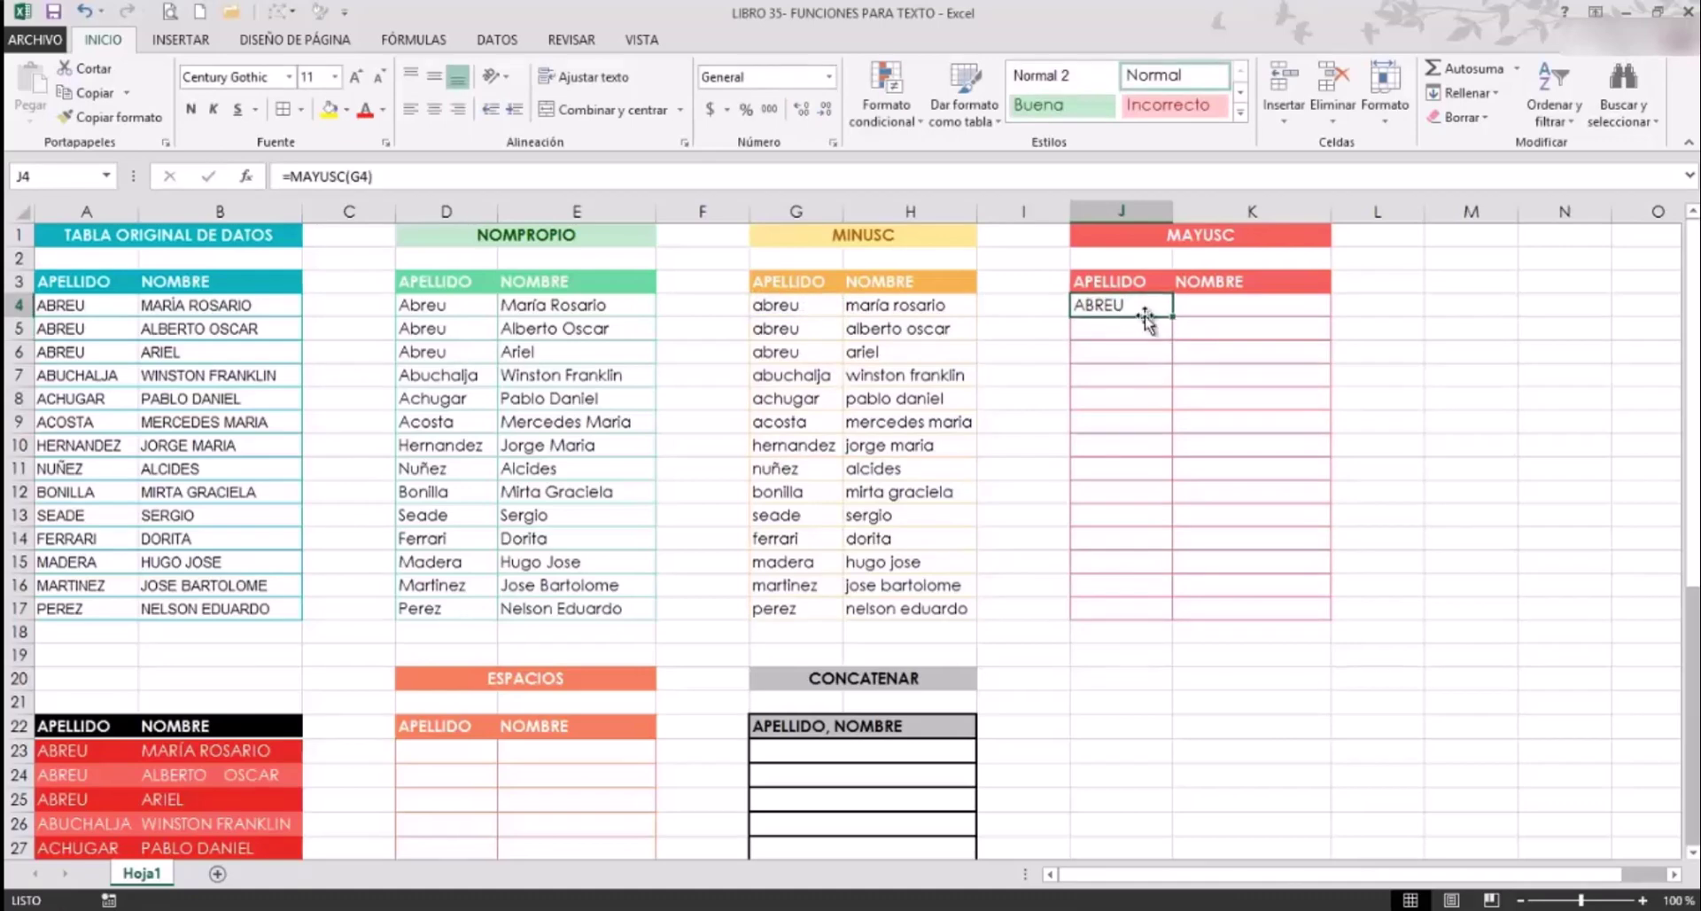
mouse_move(1173, 316)
mouse_down()
mouse_move(1178, 619)
mouse_move(1338, 627)
mouse_up()
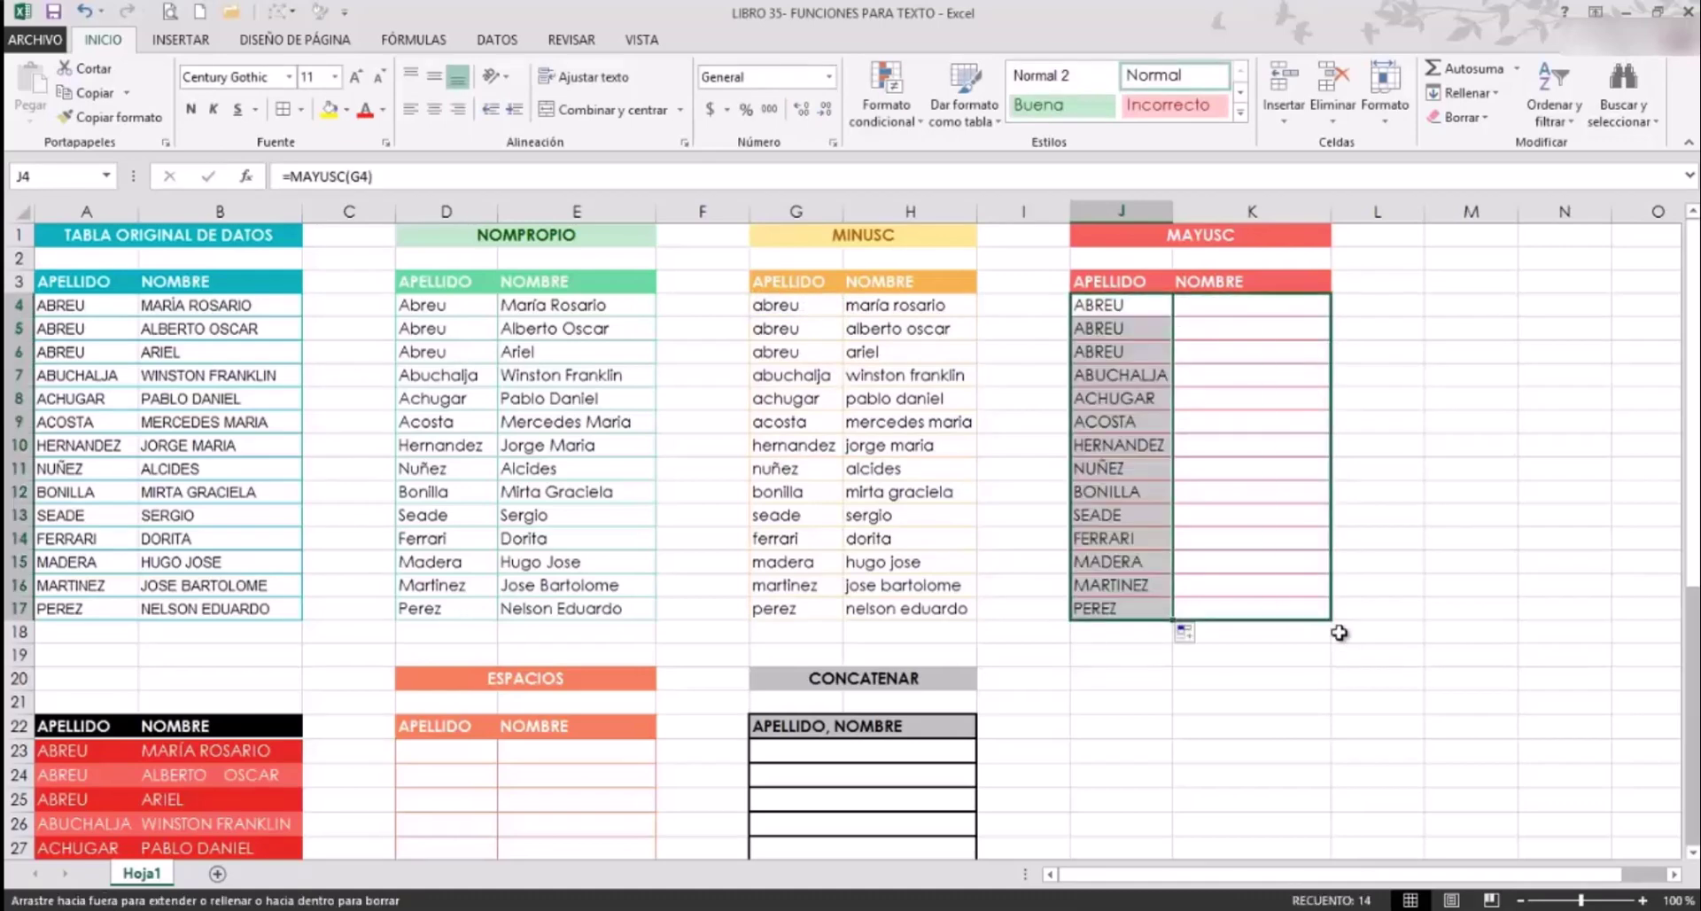
click(1252, 700)
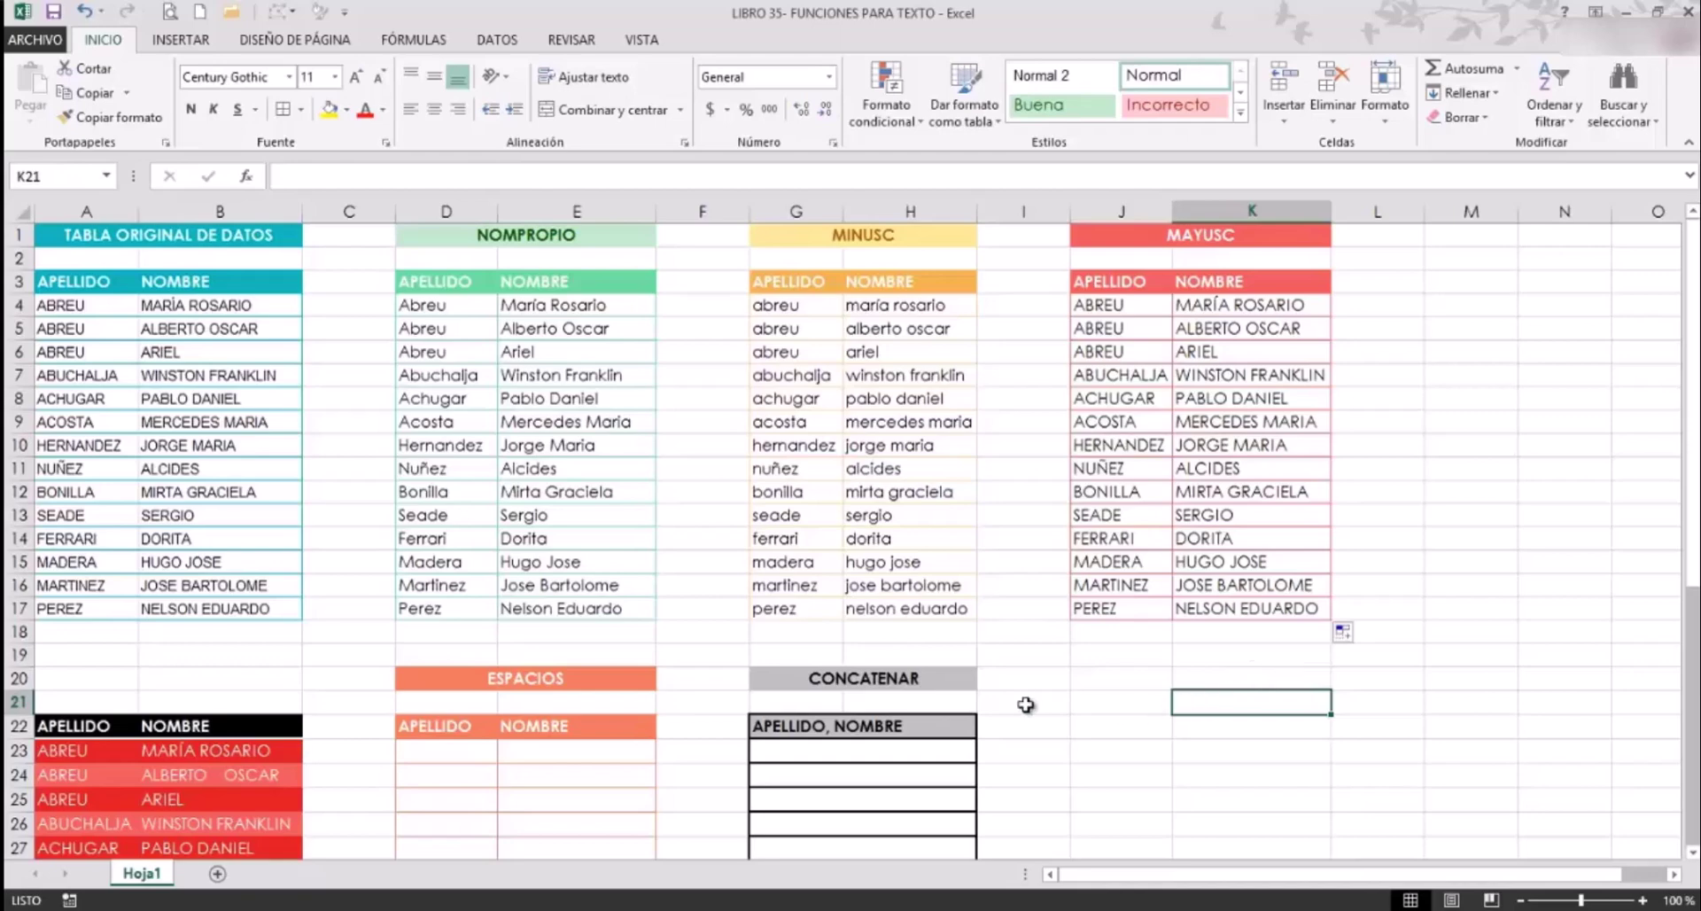
Scroll down to the red names table and inspect the space-padded names in B24 and B32.
scroll(399, 665, down, 2)
scroll(363, 666, down, 1)
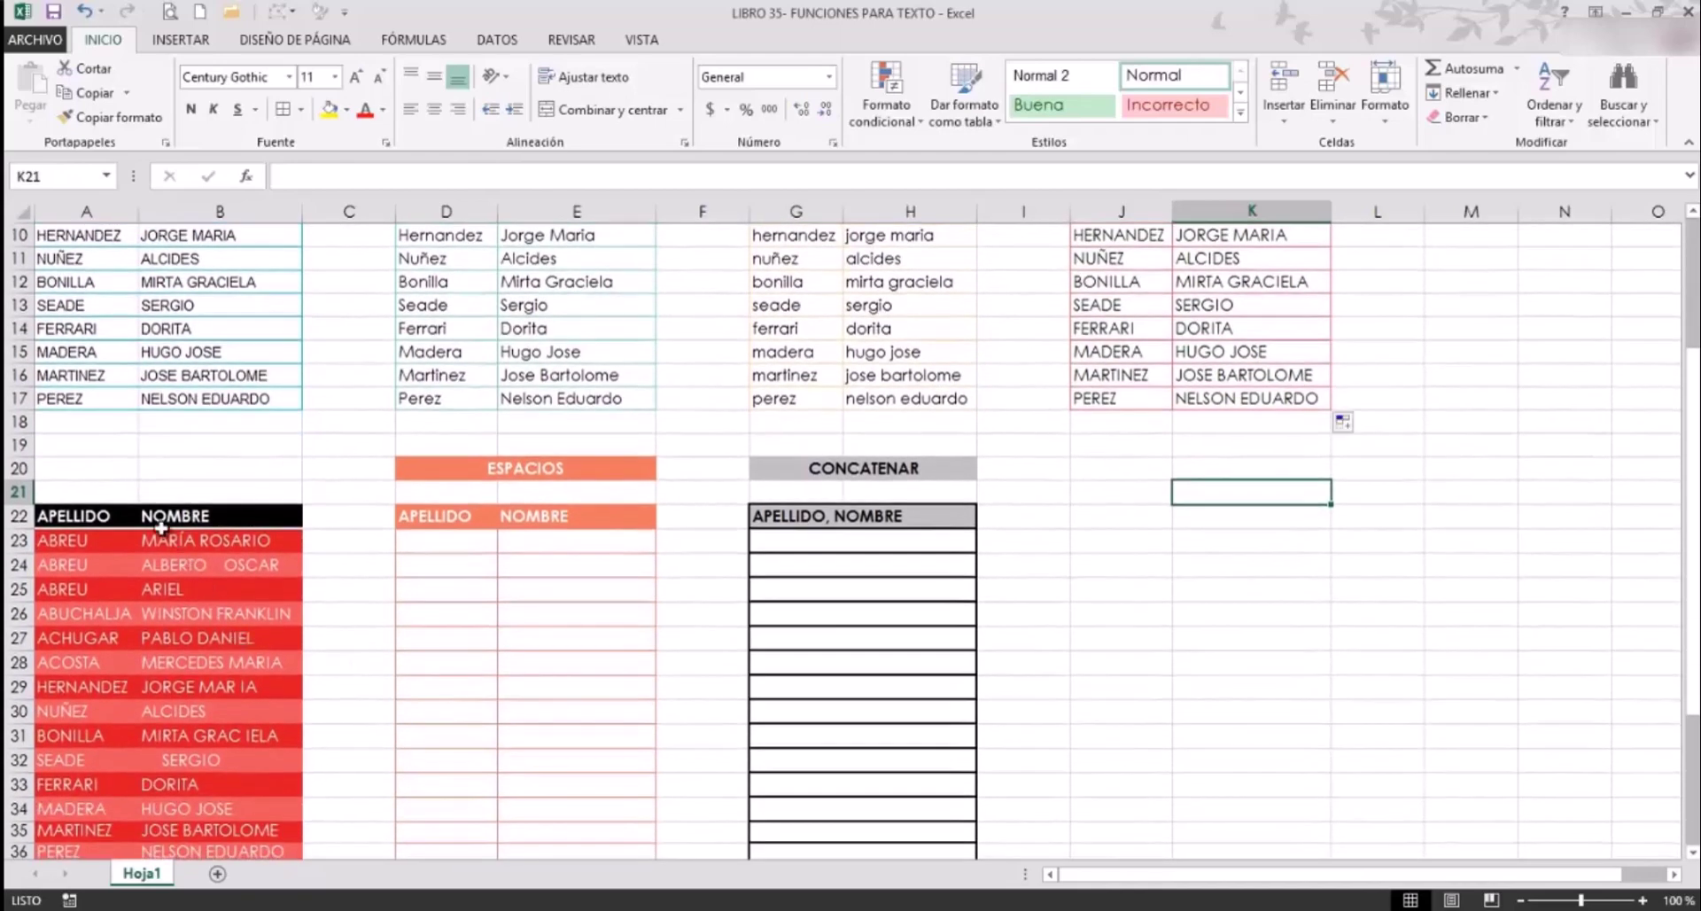
scroll(172, 595, down, 1)
click(168, 497)
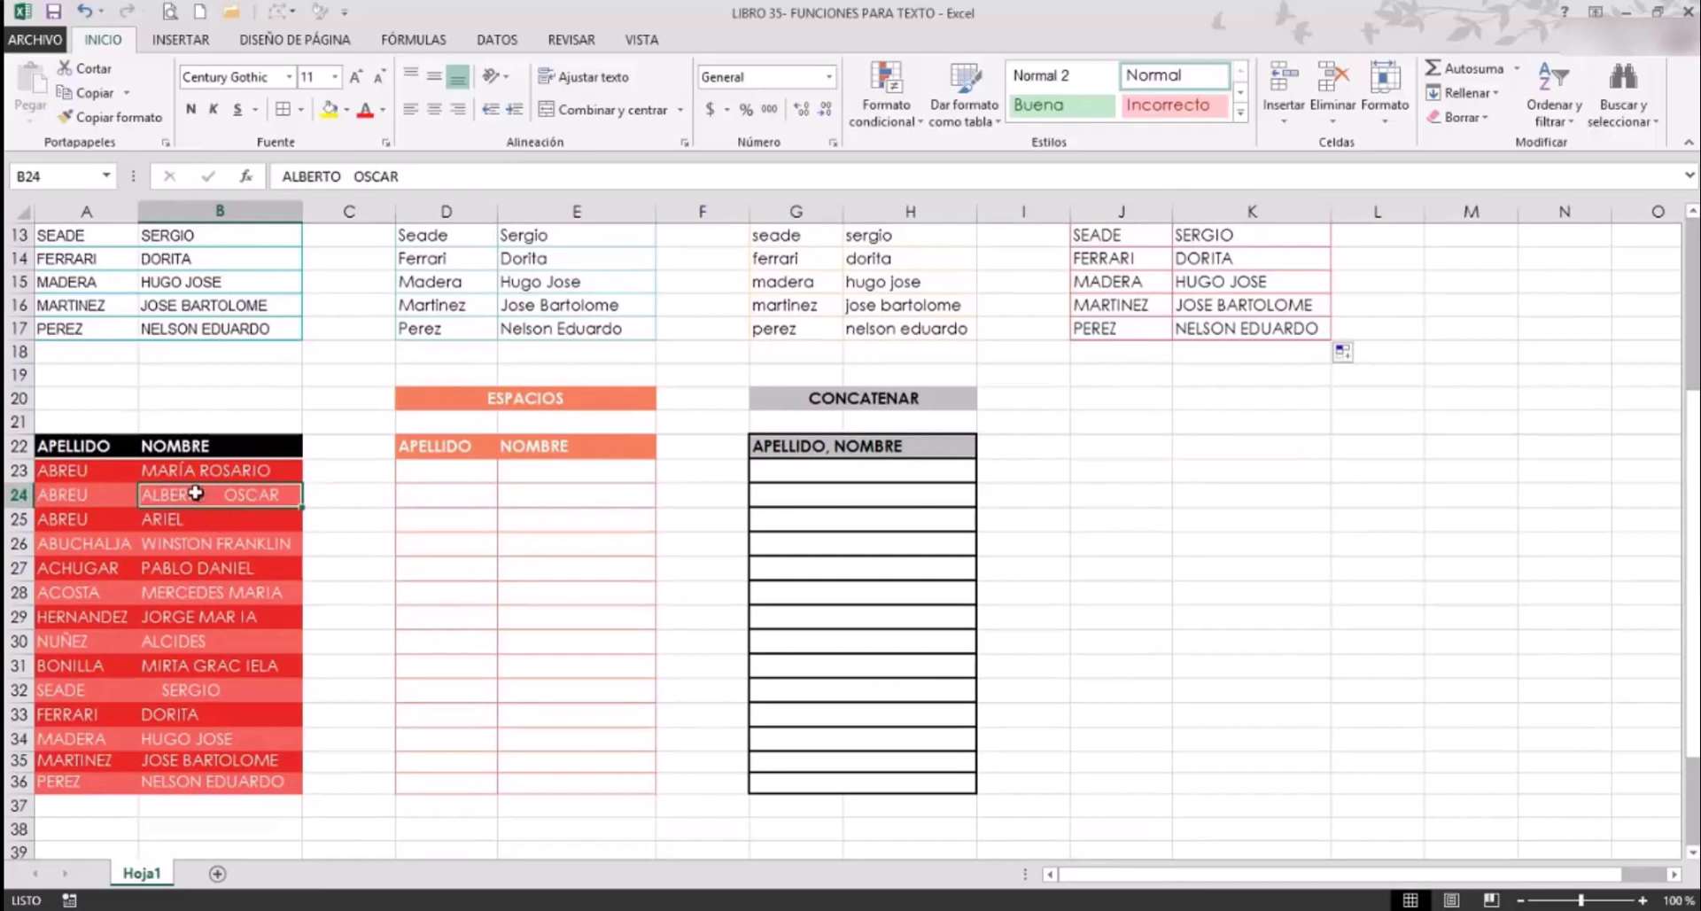
click(161, 690)
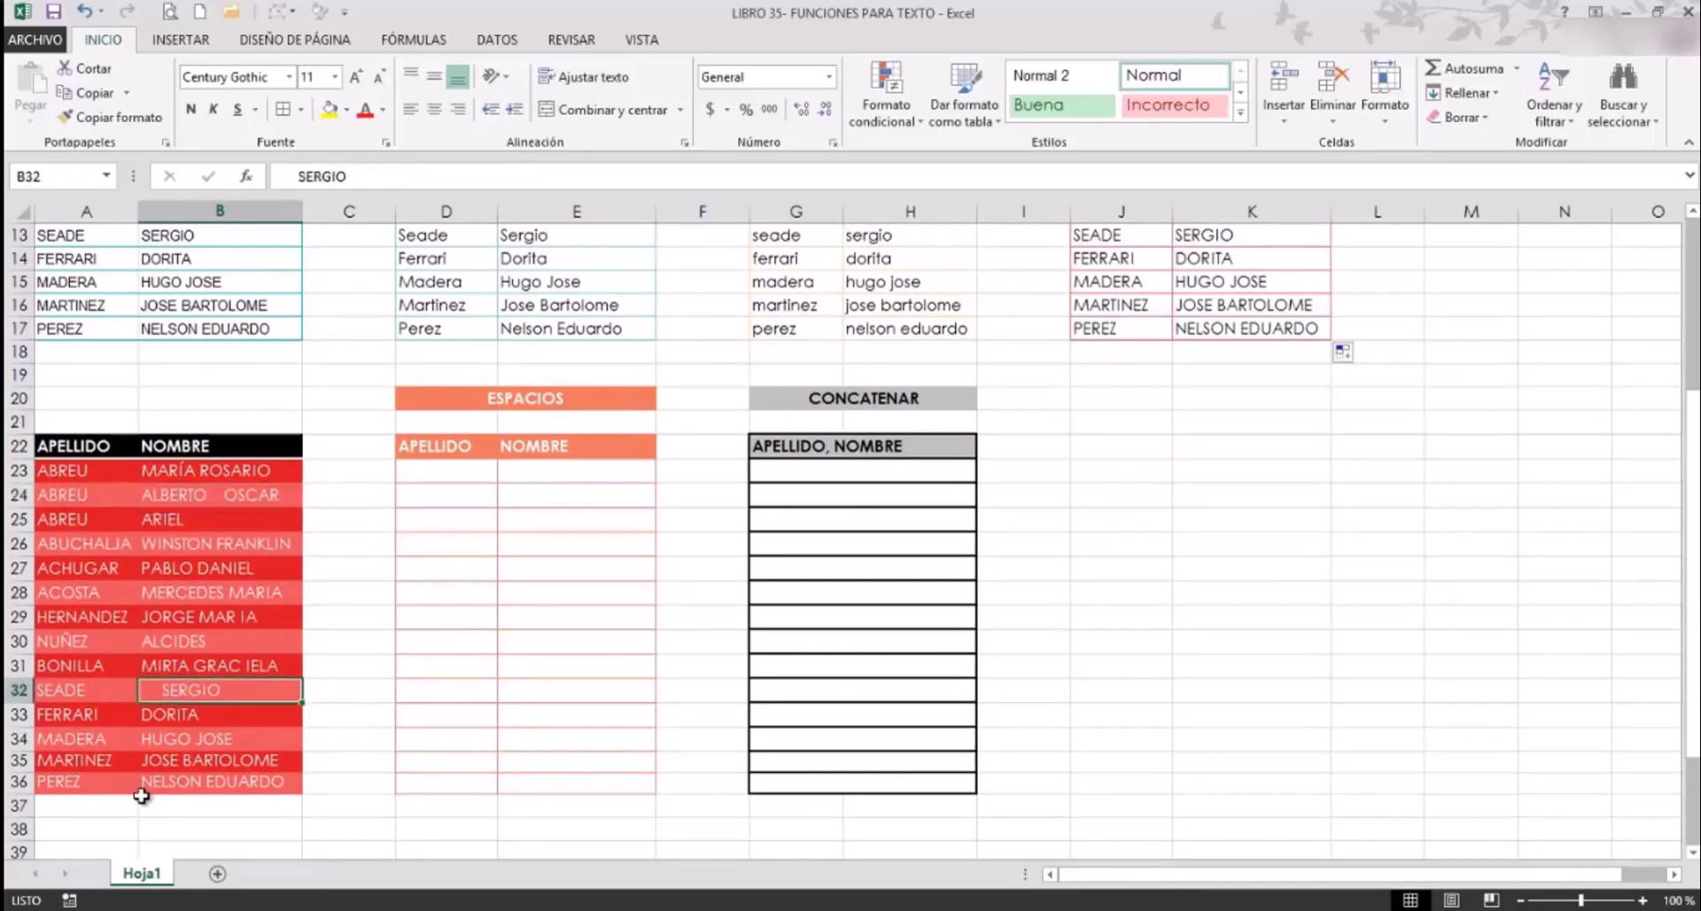
Enter =ESPACIOS(A23) in D23 so it shows the trimmed surname ABREU.
click(440, 471)
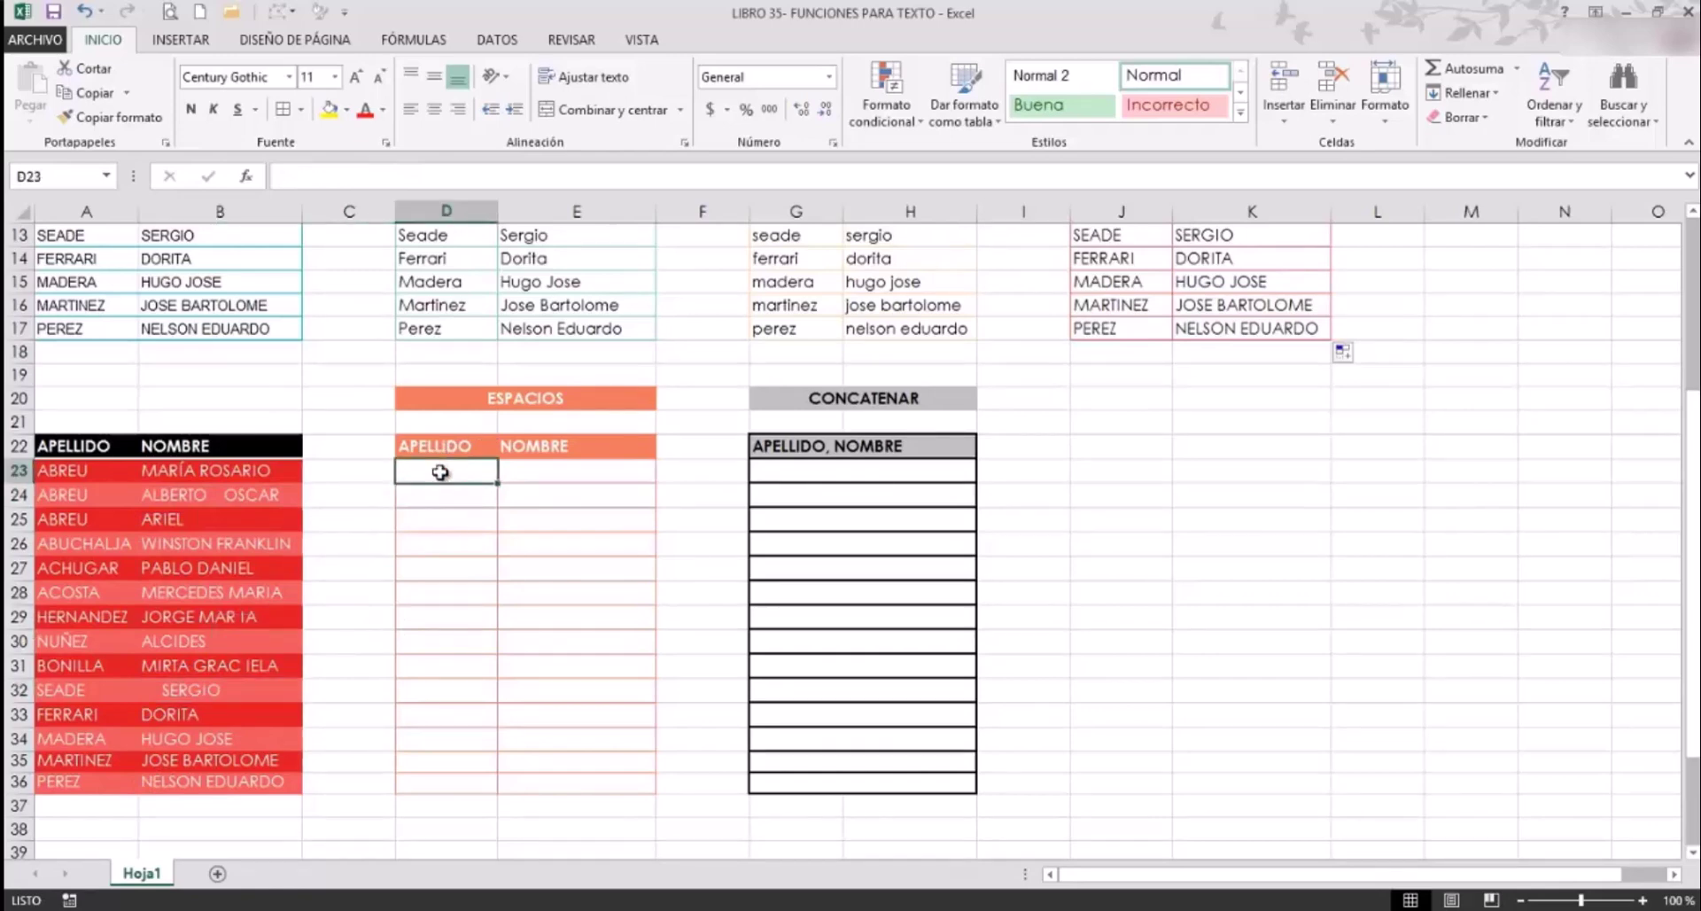
text(=)
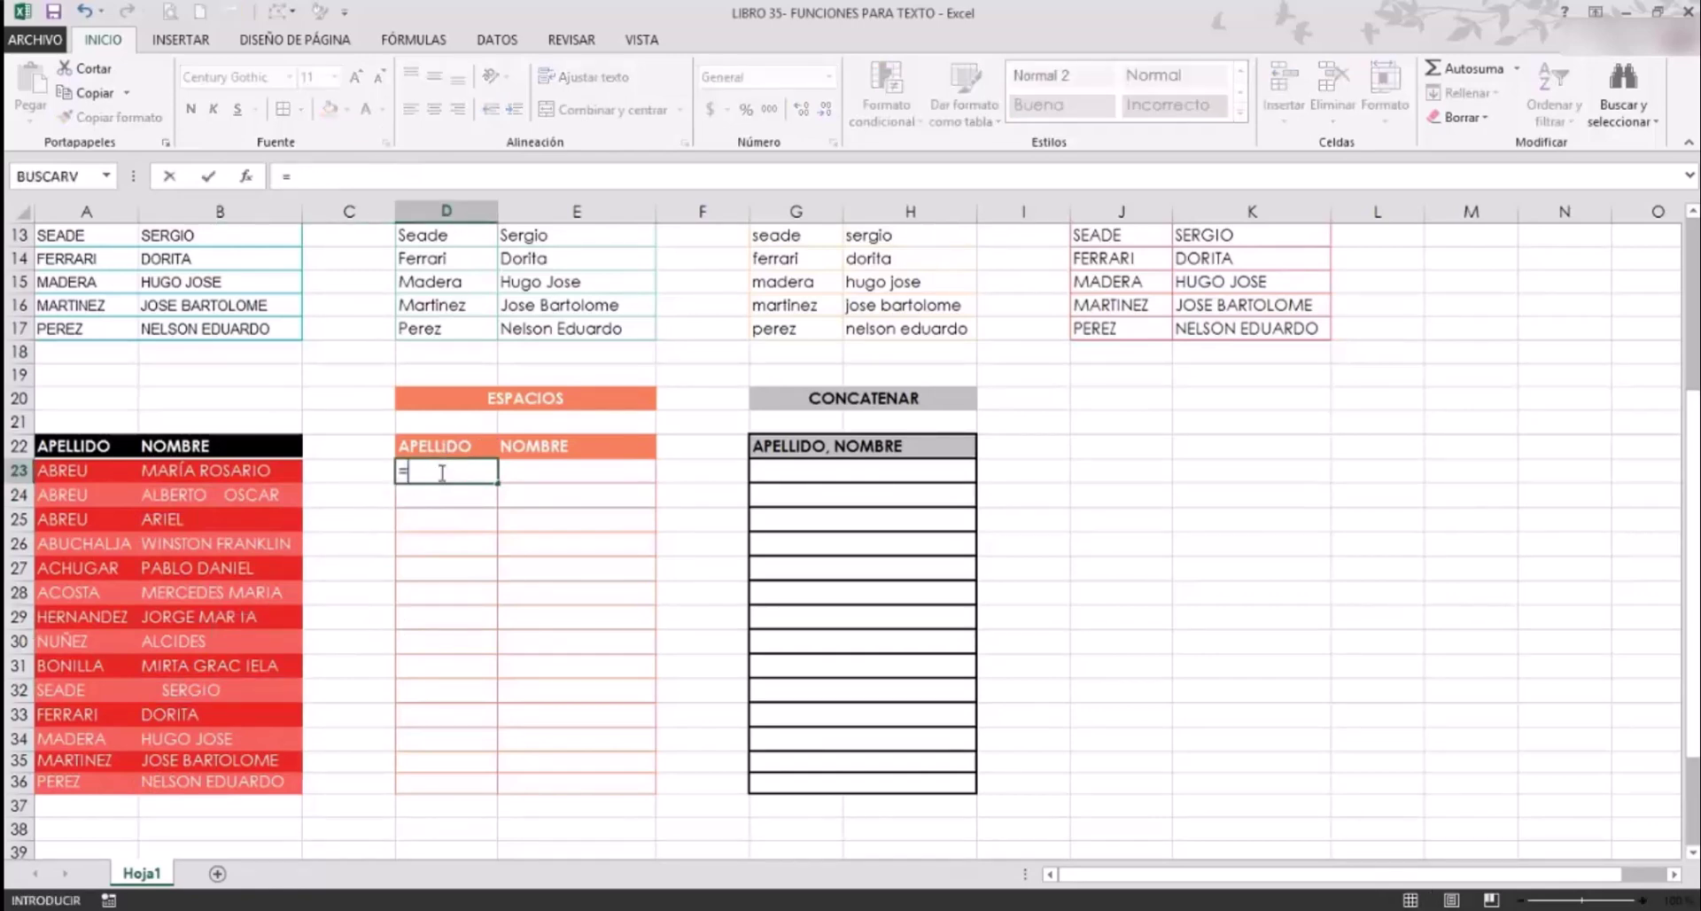
text(ESPAC)
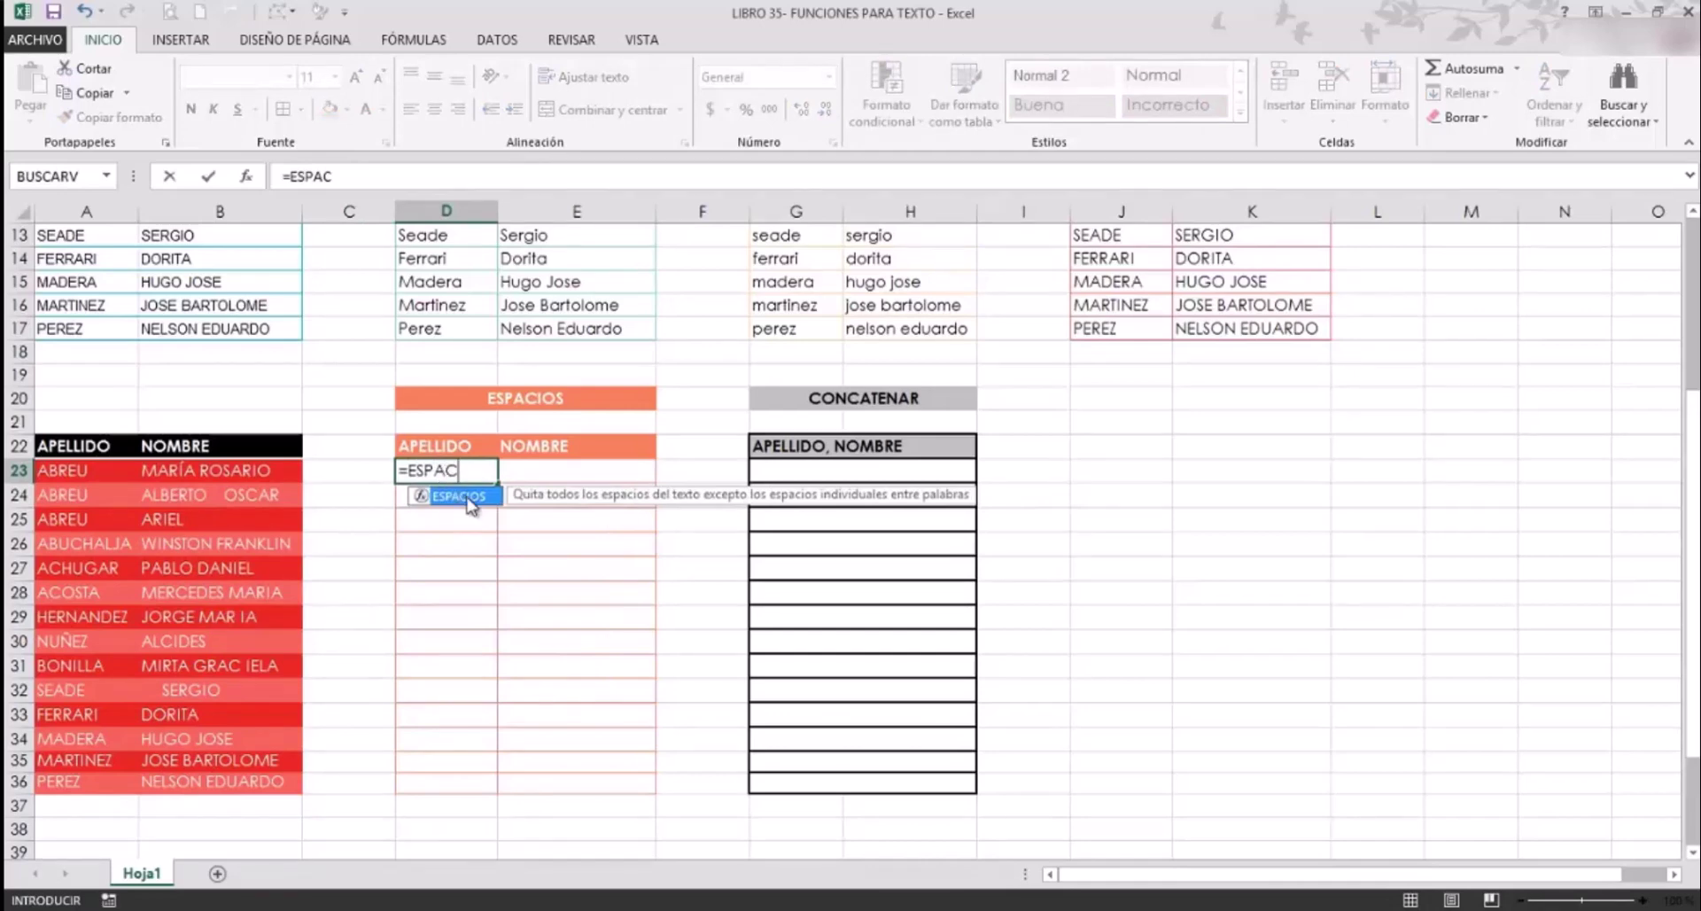
double_click(470, 496)
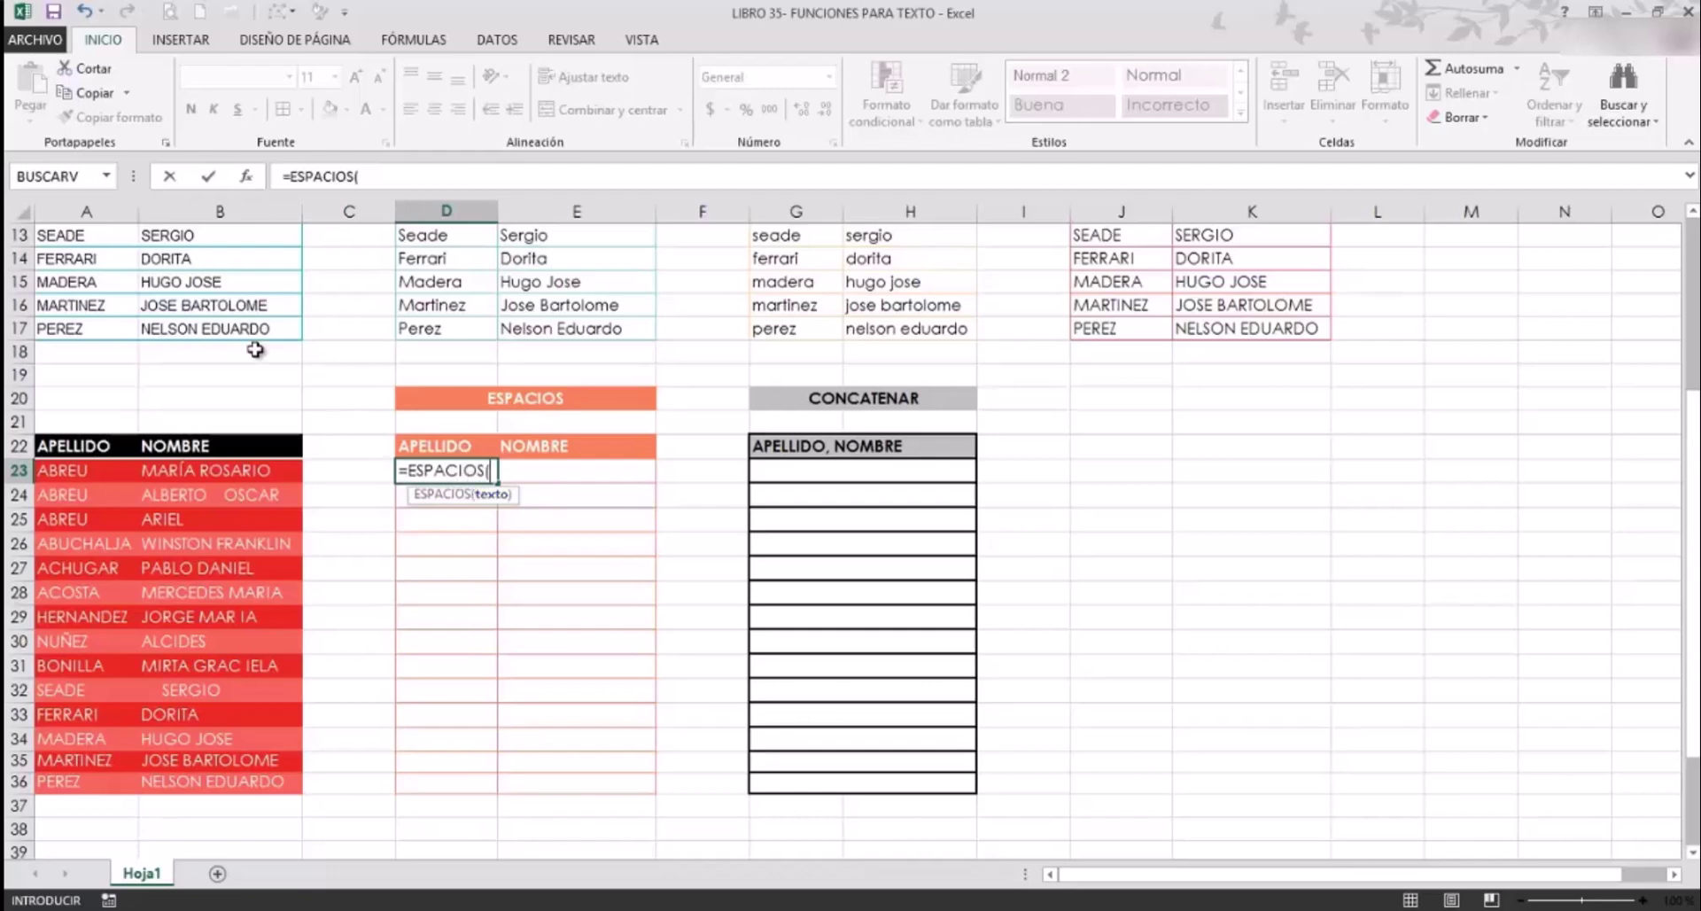
click(74, 475)
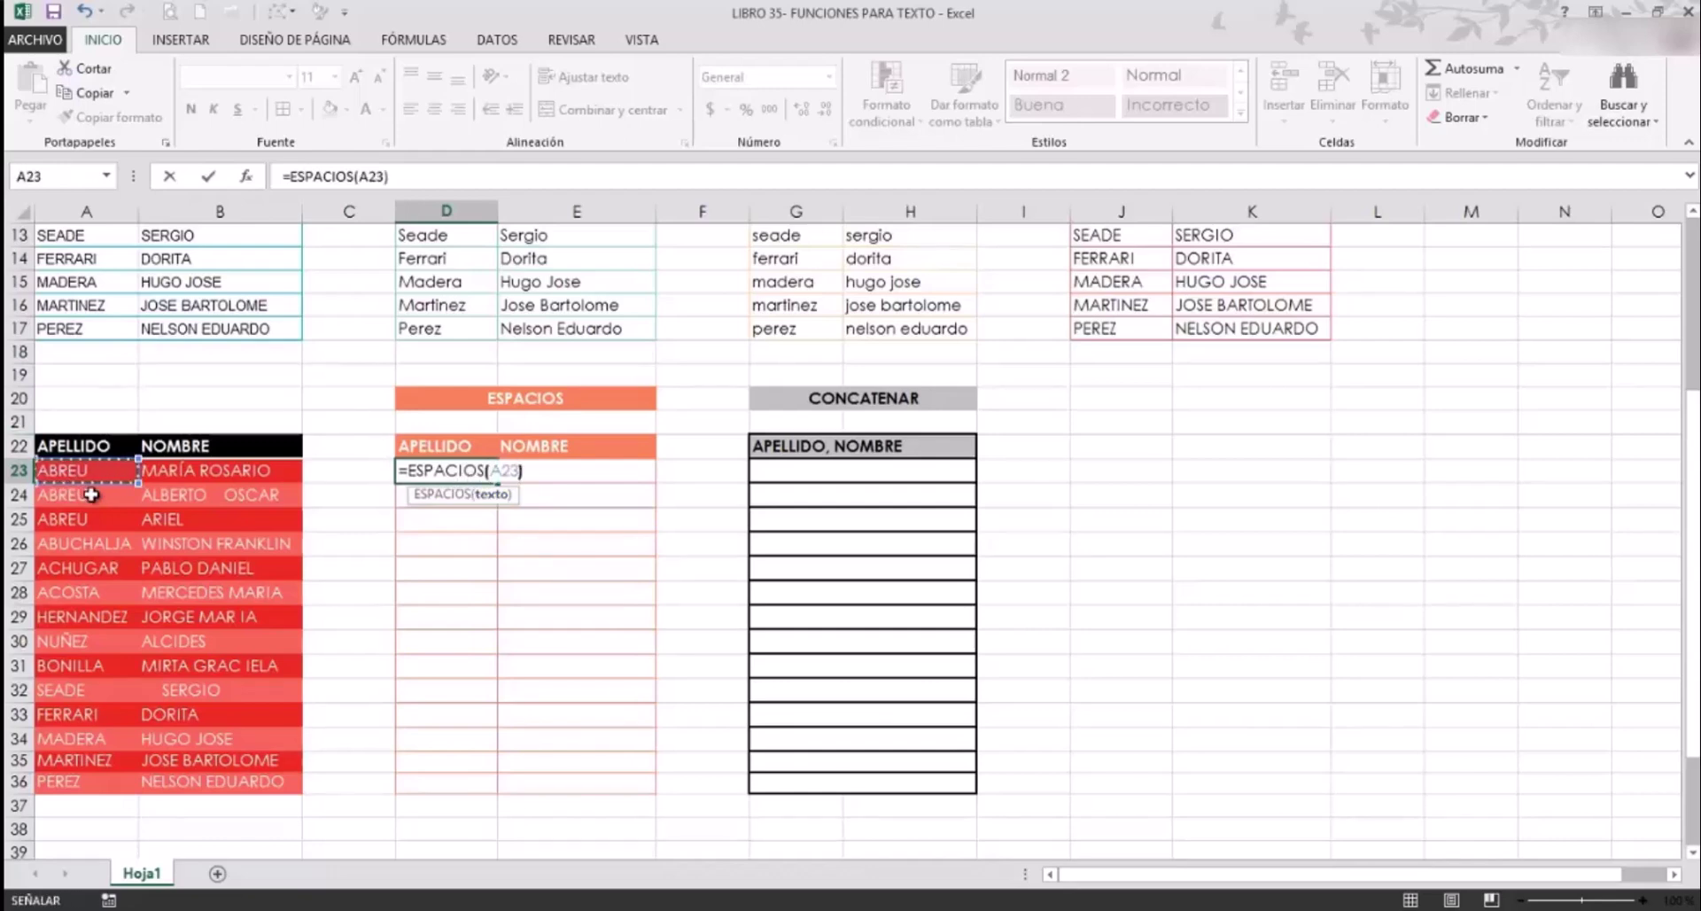
text())
key(Return)
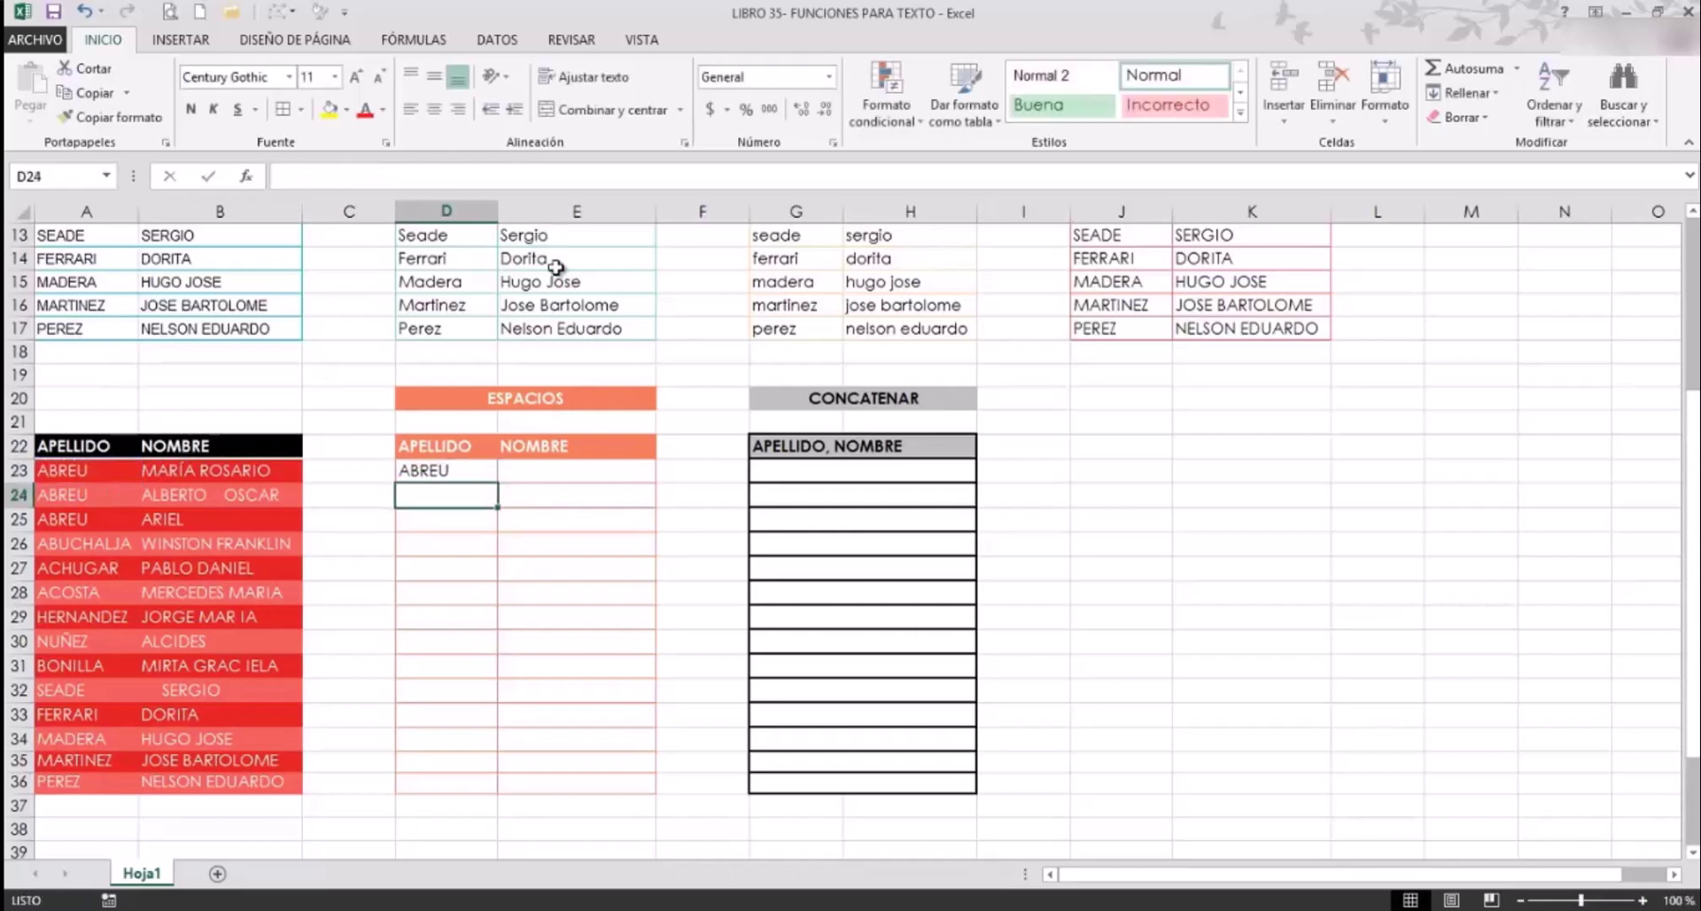
Fill D23's trimming formula through D23:E36 and check the results in E29 and E32.
click(460, 477)
mouse_move(498, 493)
mouse_down()
mouse_move(492, 793)
mouse_move(629, 818)
mouse_up()
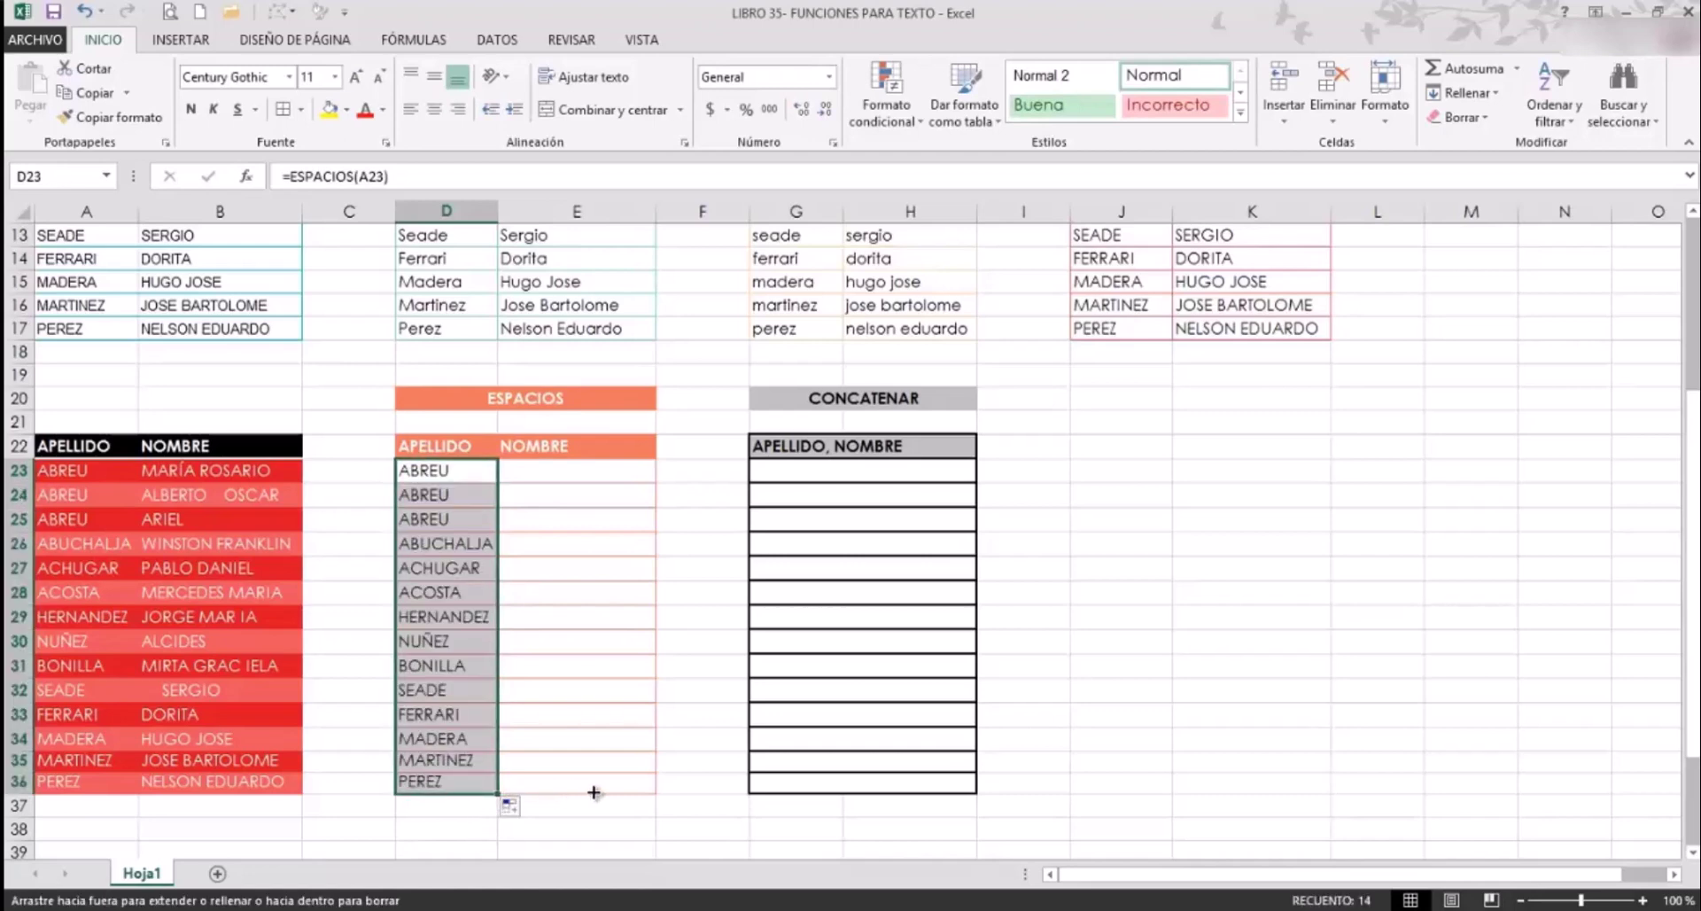
click(567, 629)
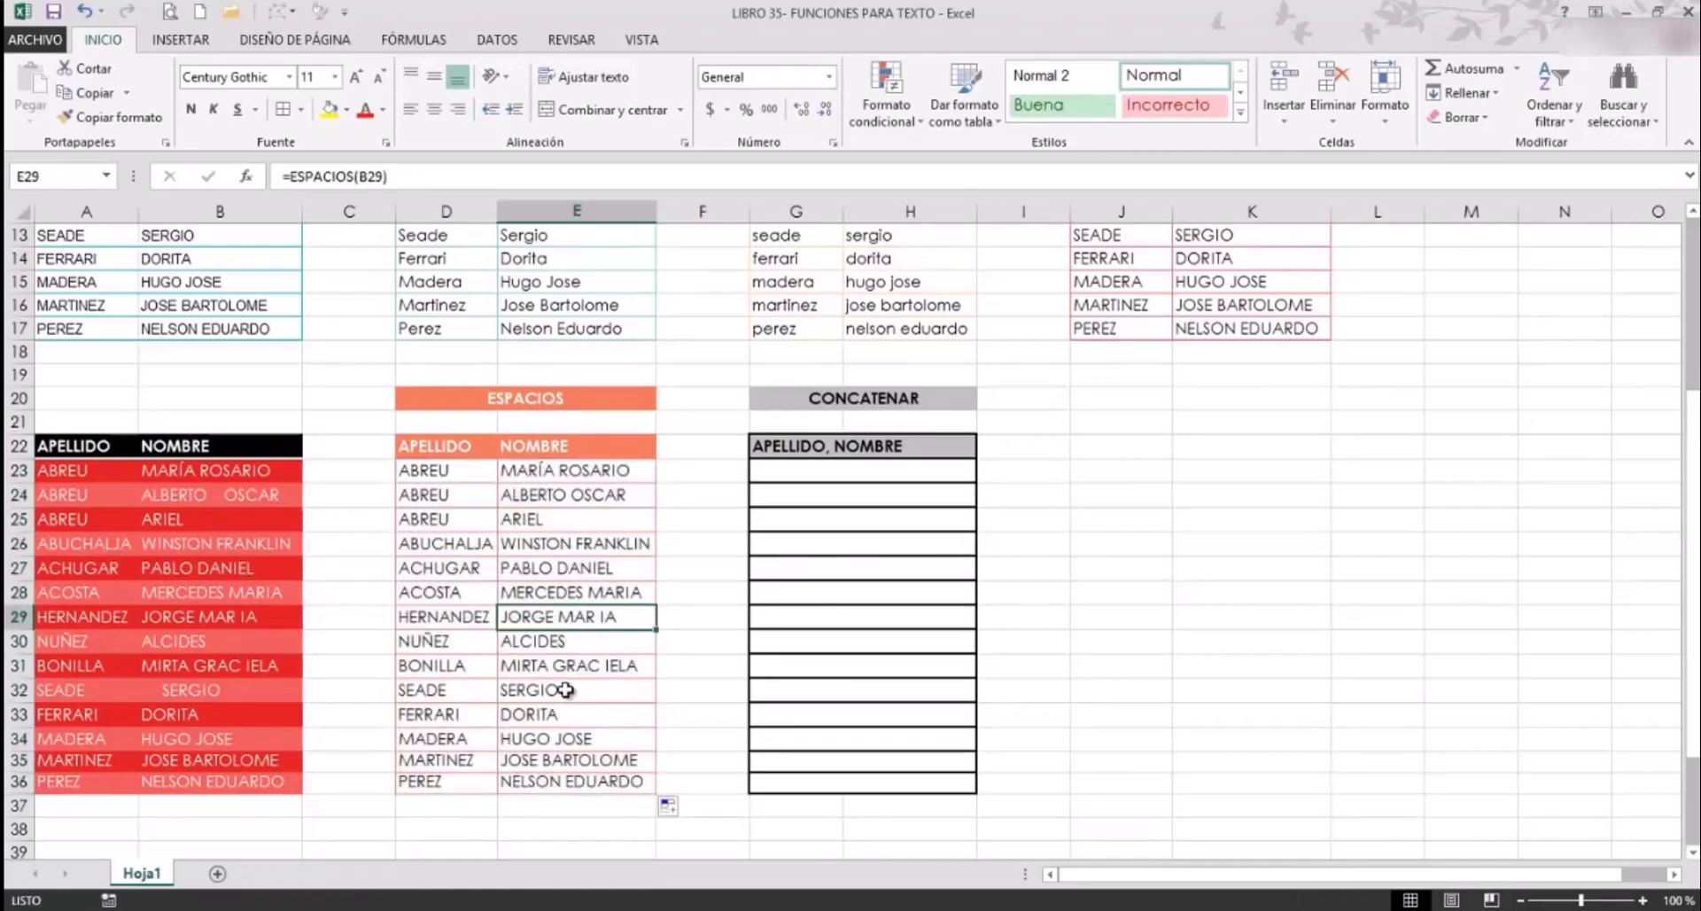
click(521, 691)
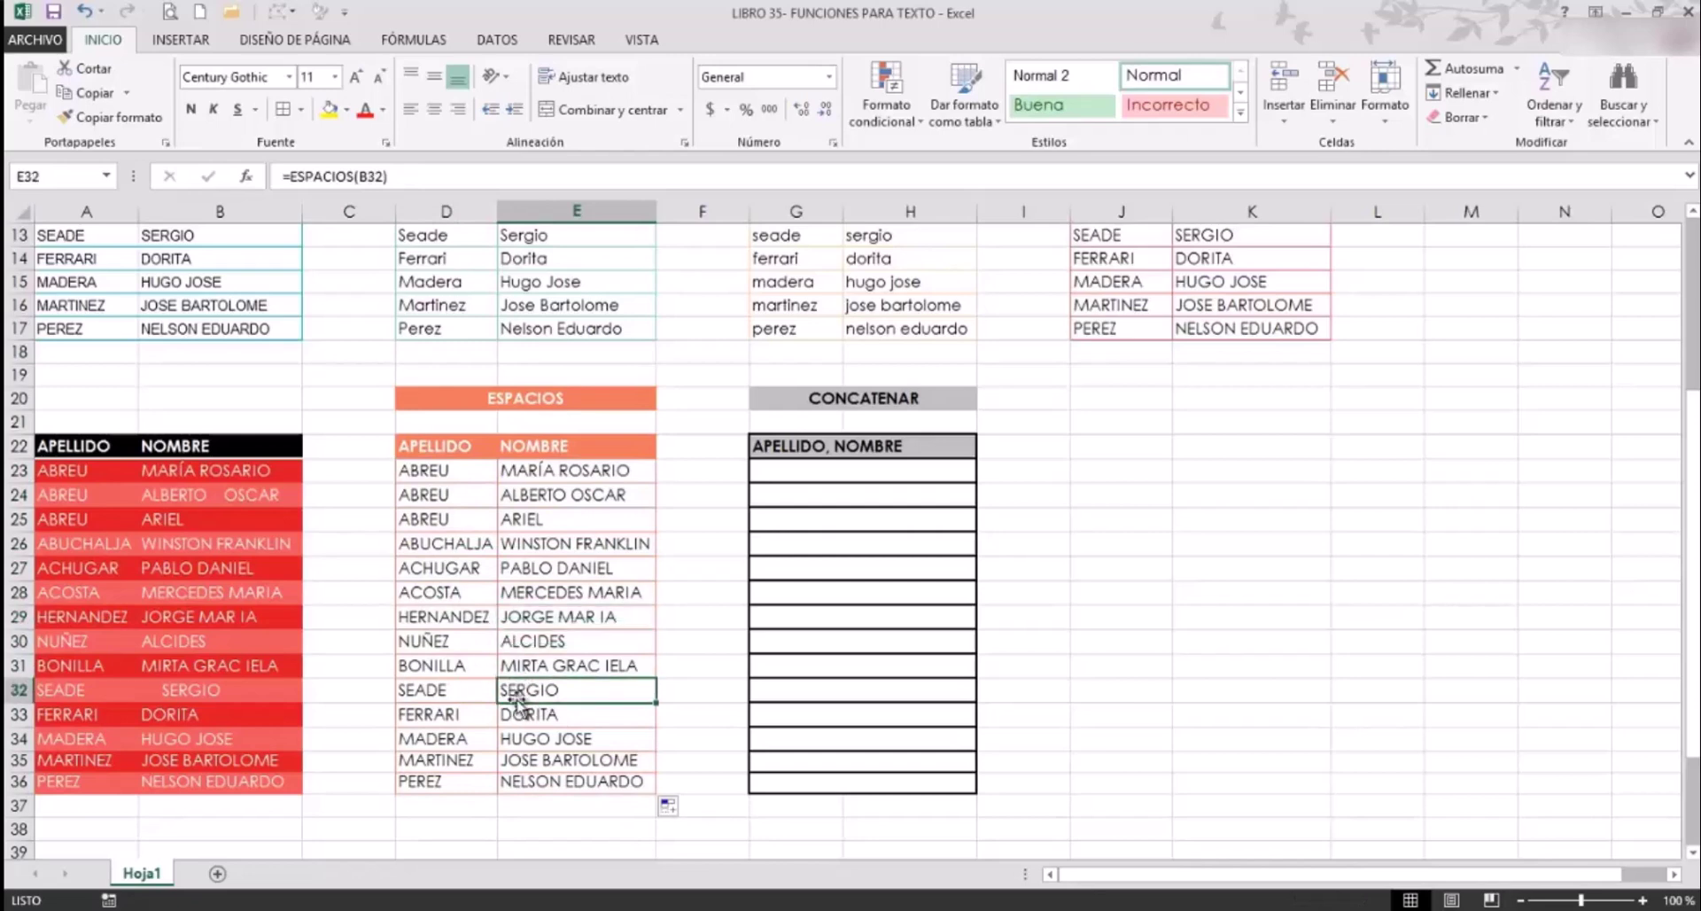
click(168, 694)
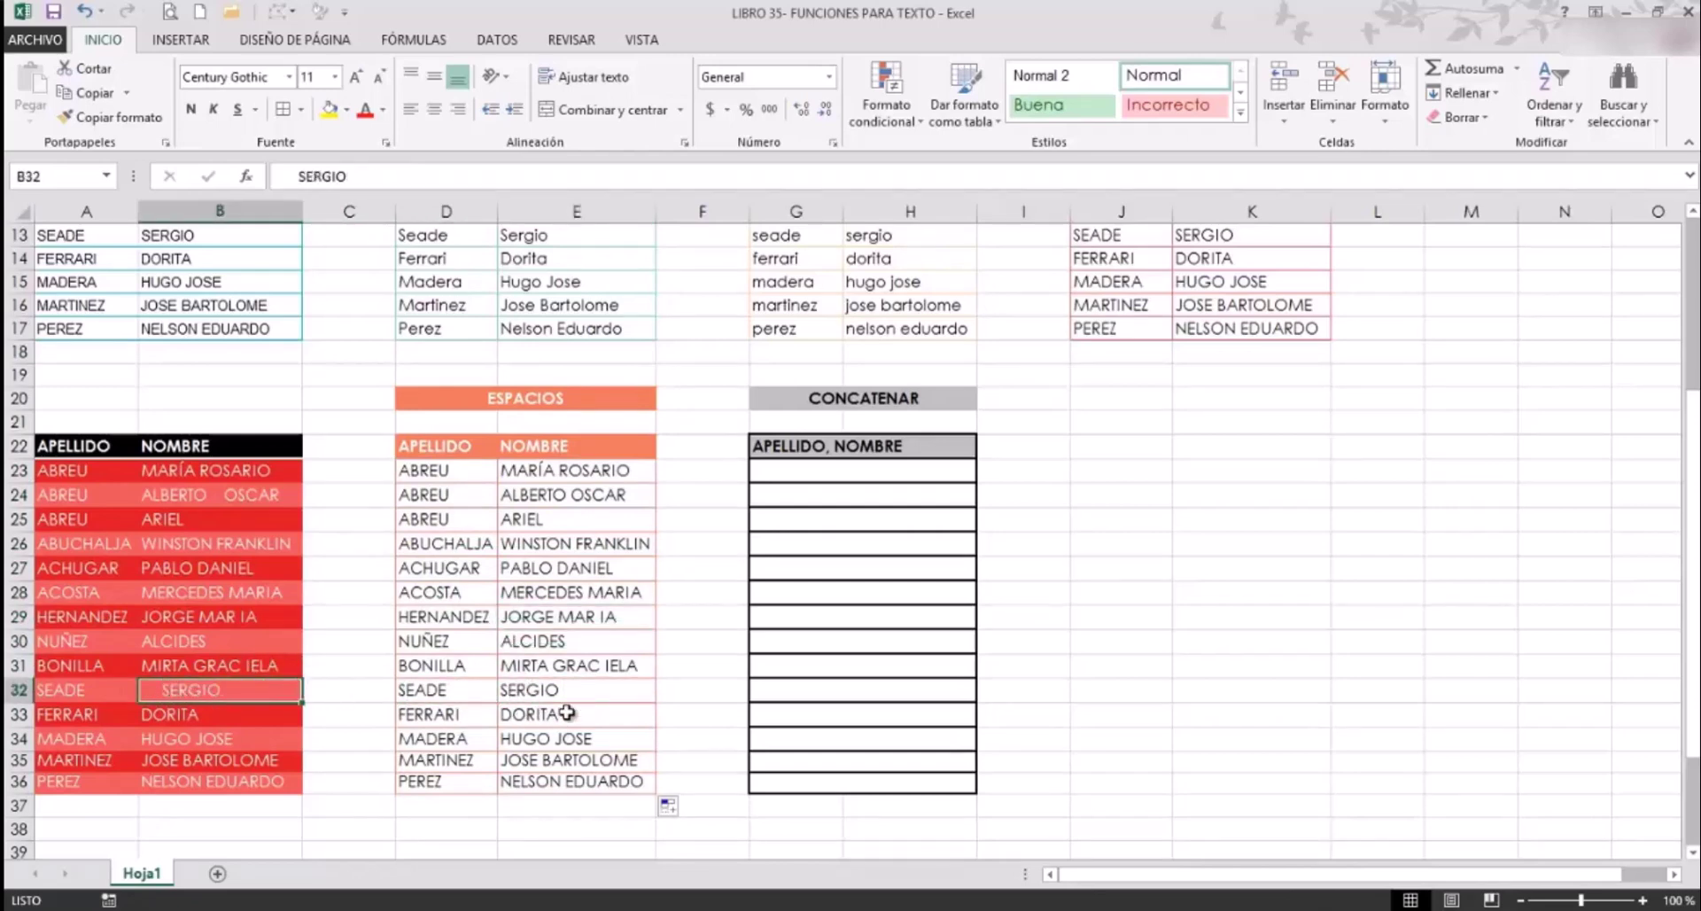
click(576, 665)
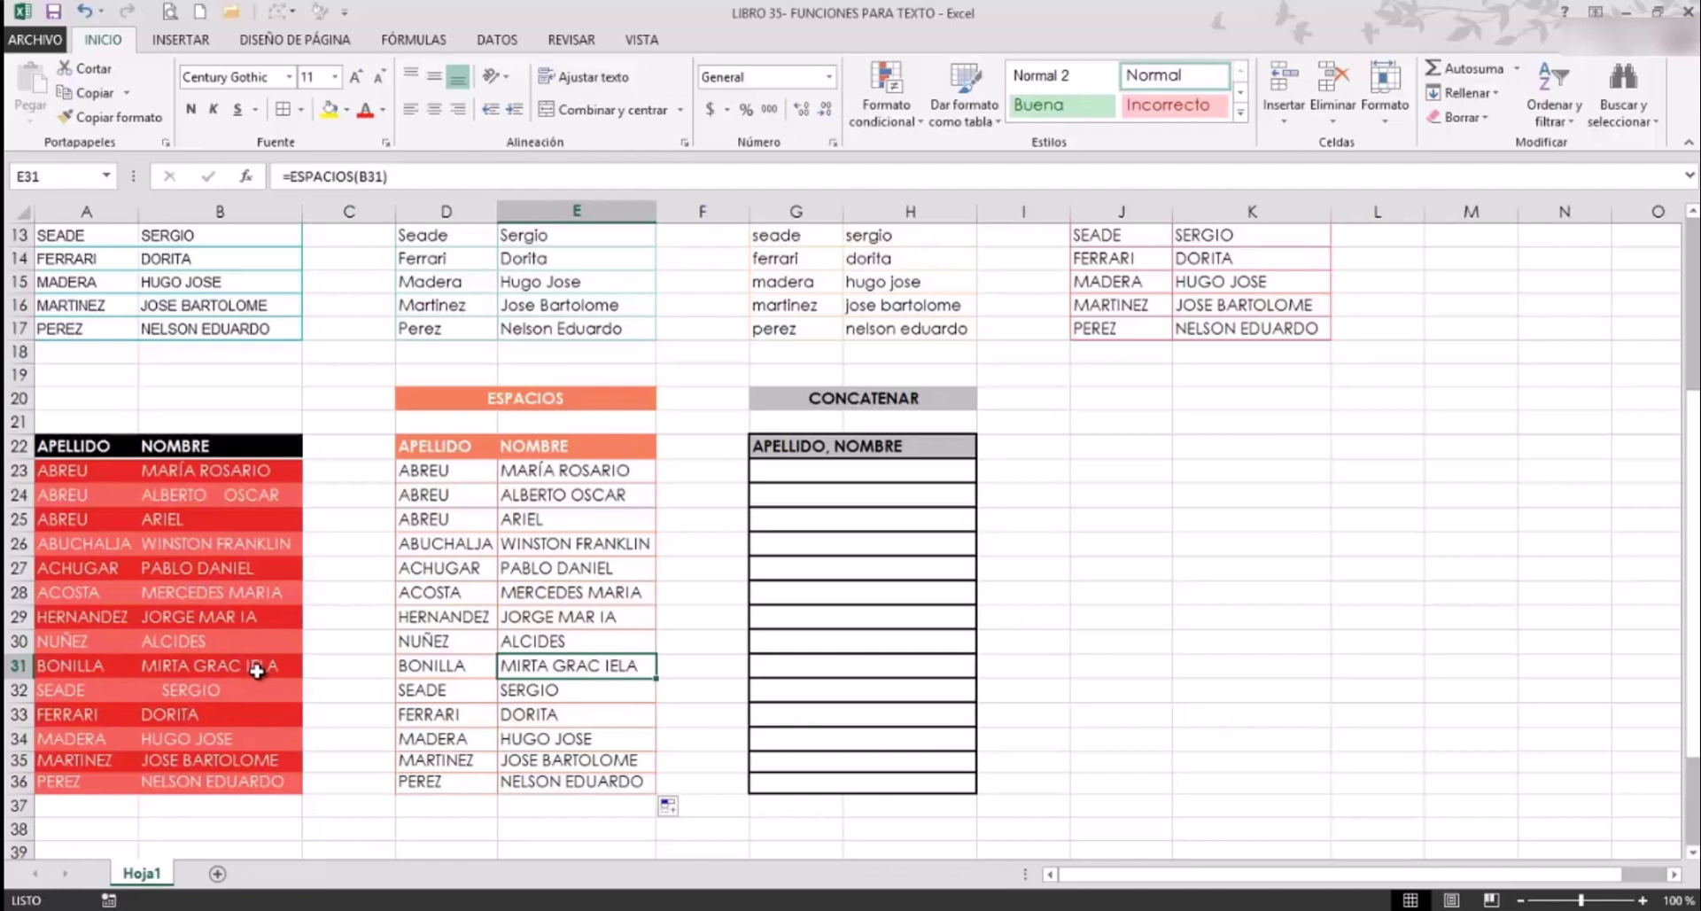
click(563, 614)
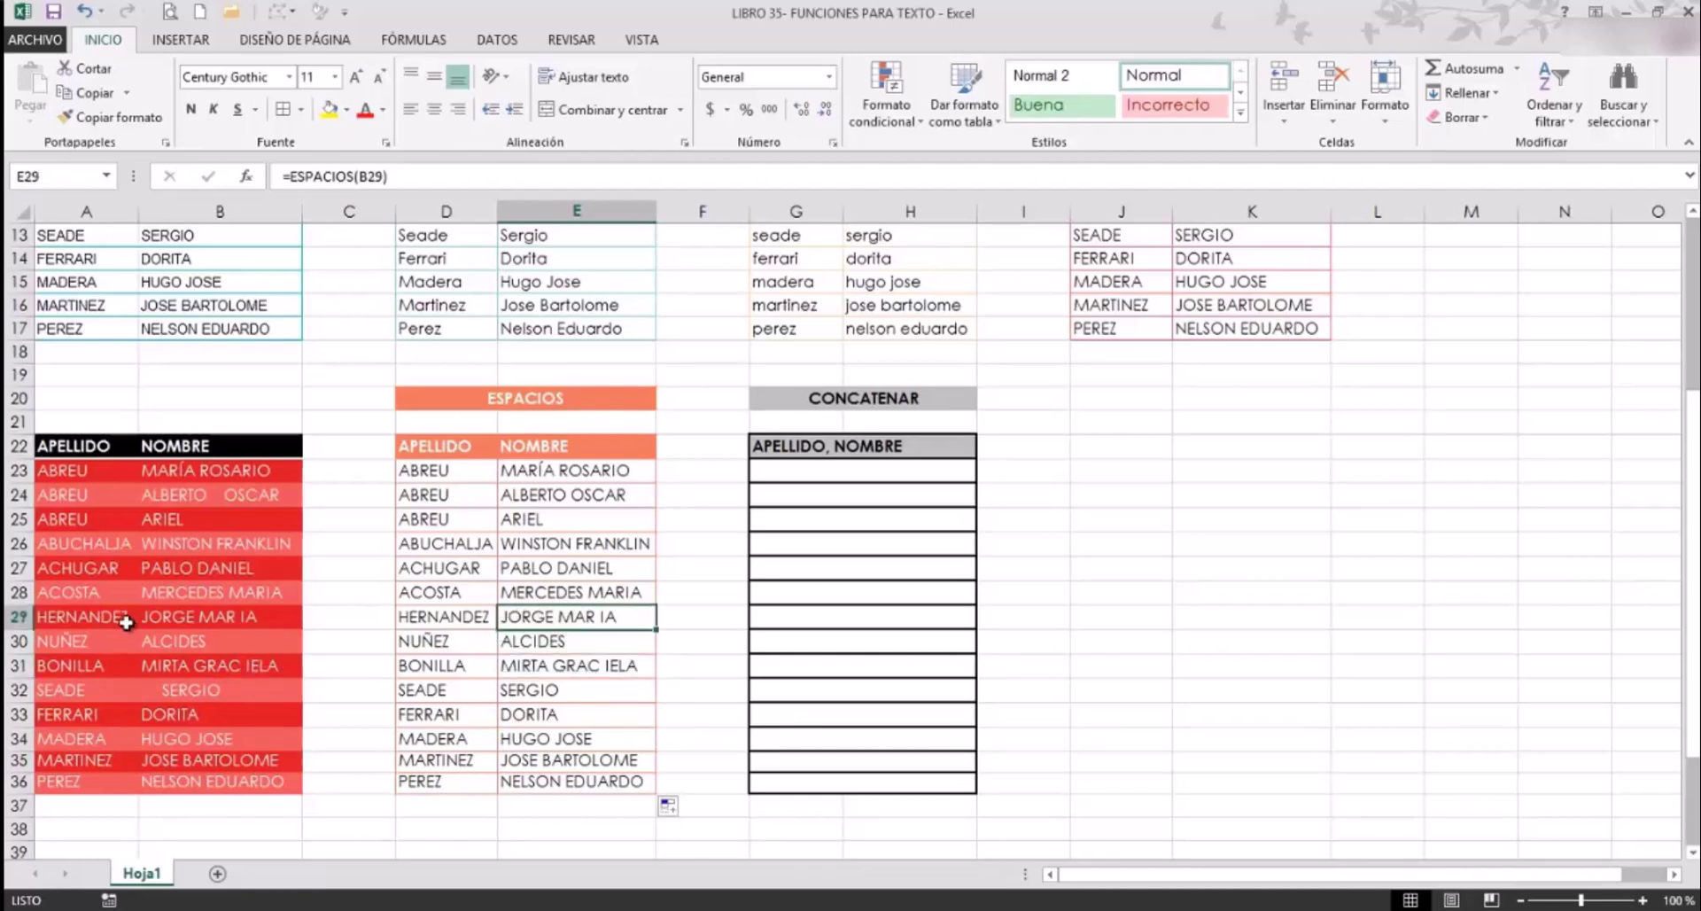
click(172, 494)
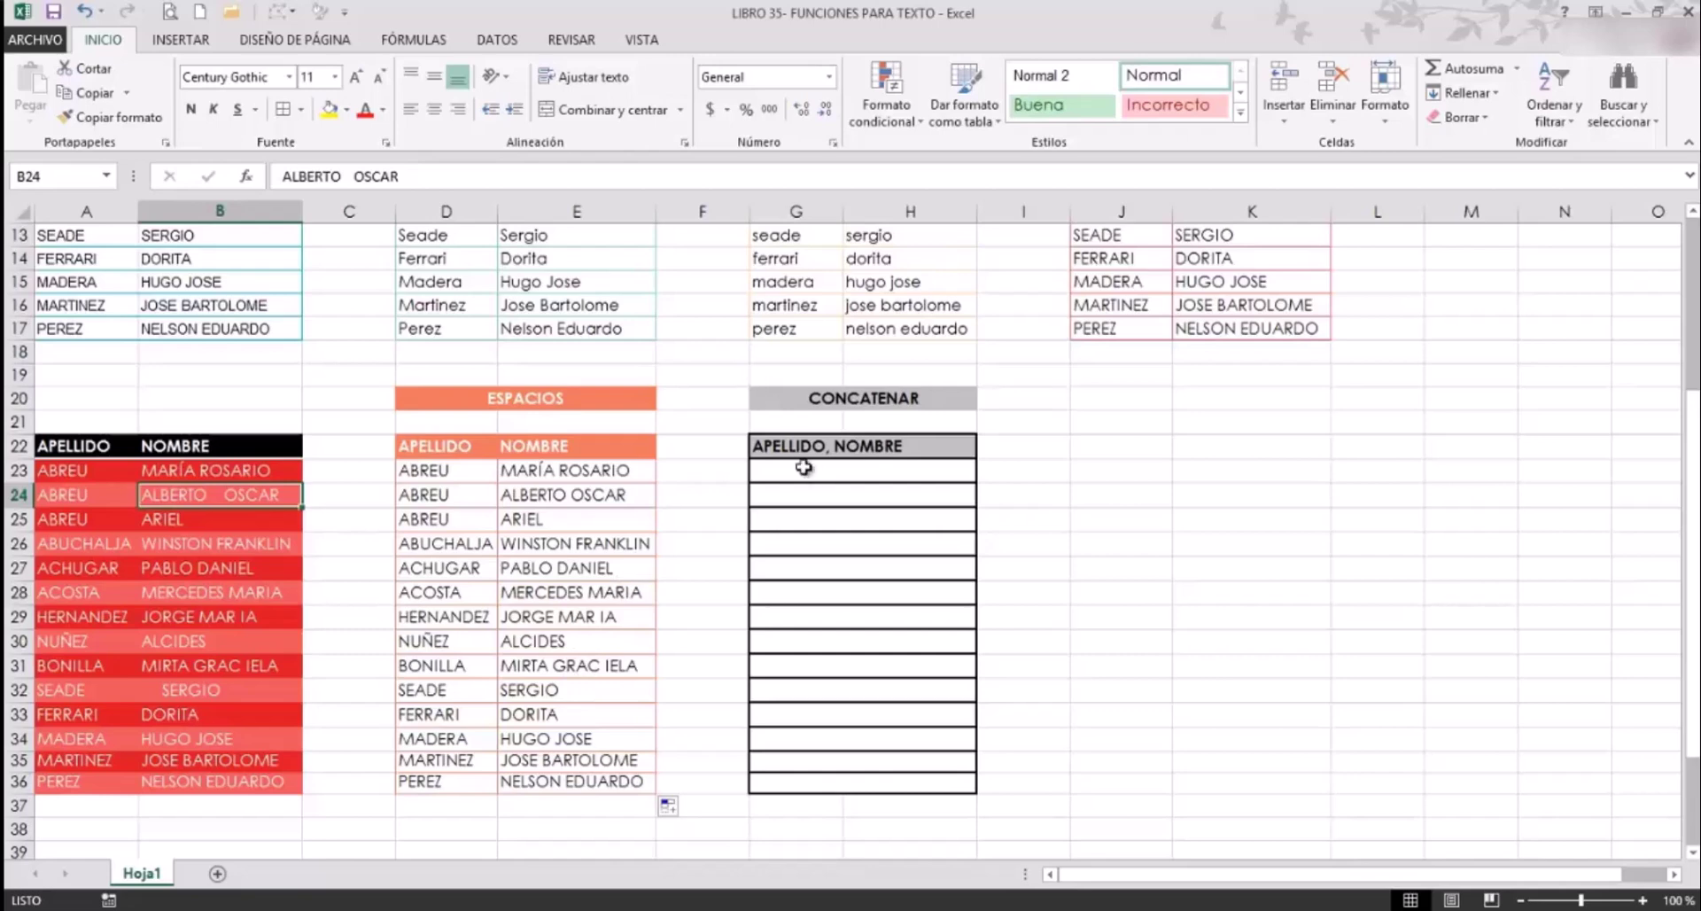
In G23, start a CONCATENAR formula with NOMPROPIO(D23) and a ", " separator.
click(765, 447)
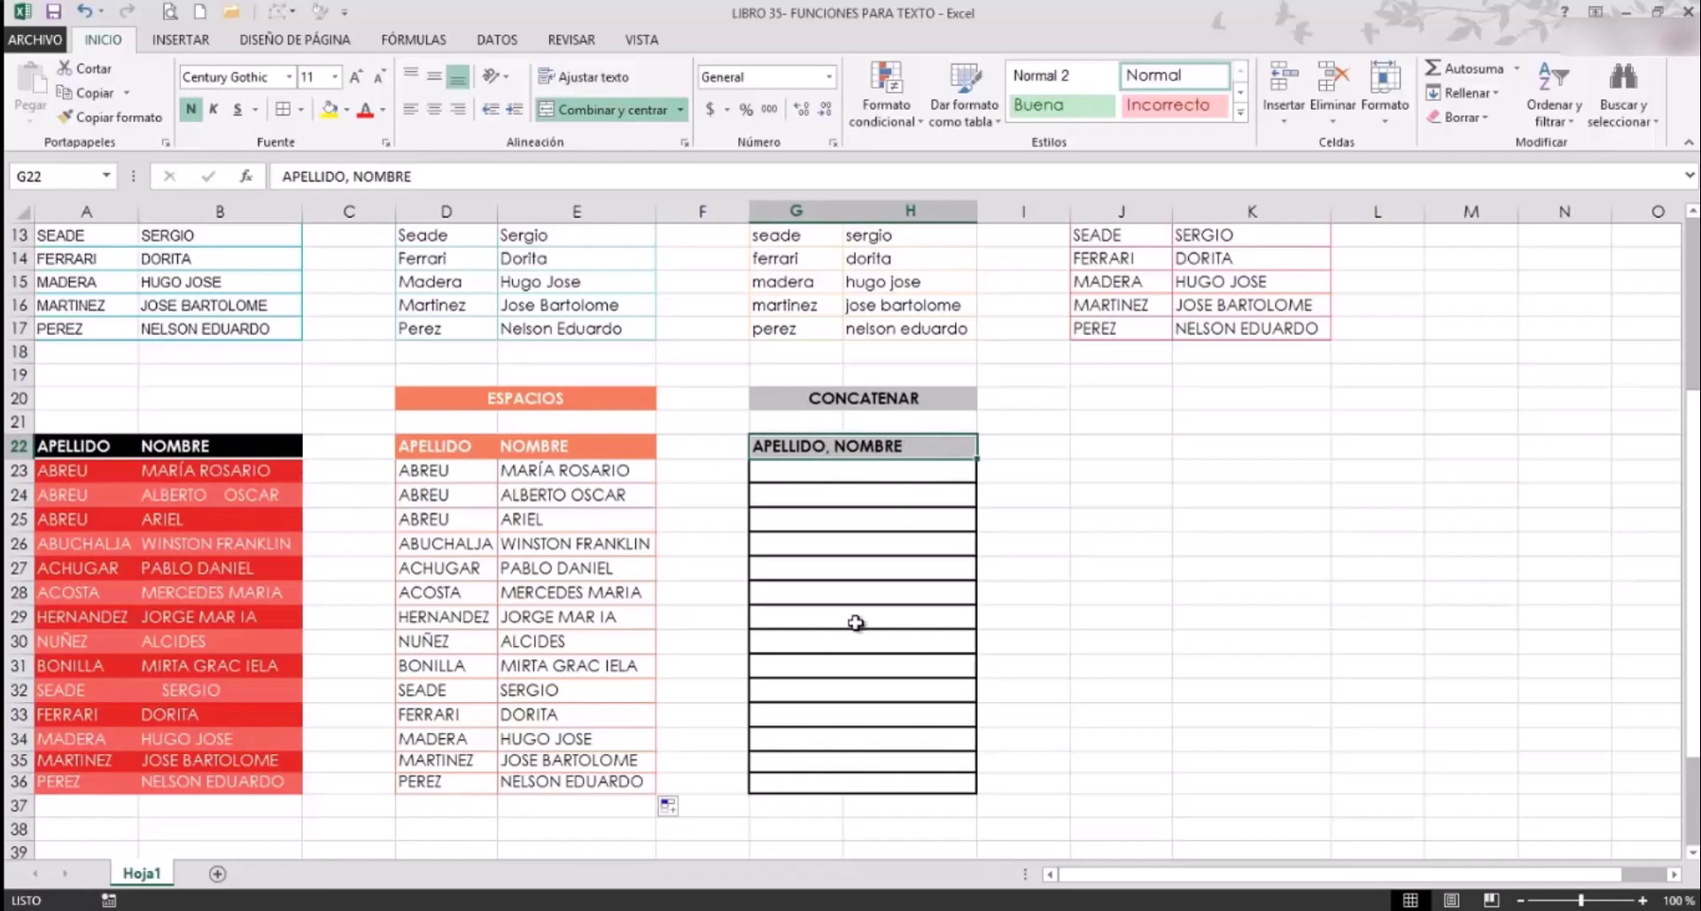
click(838, 467)
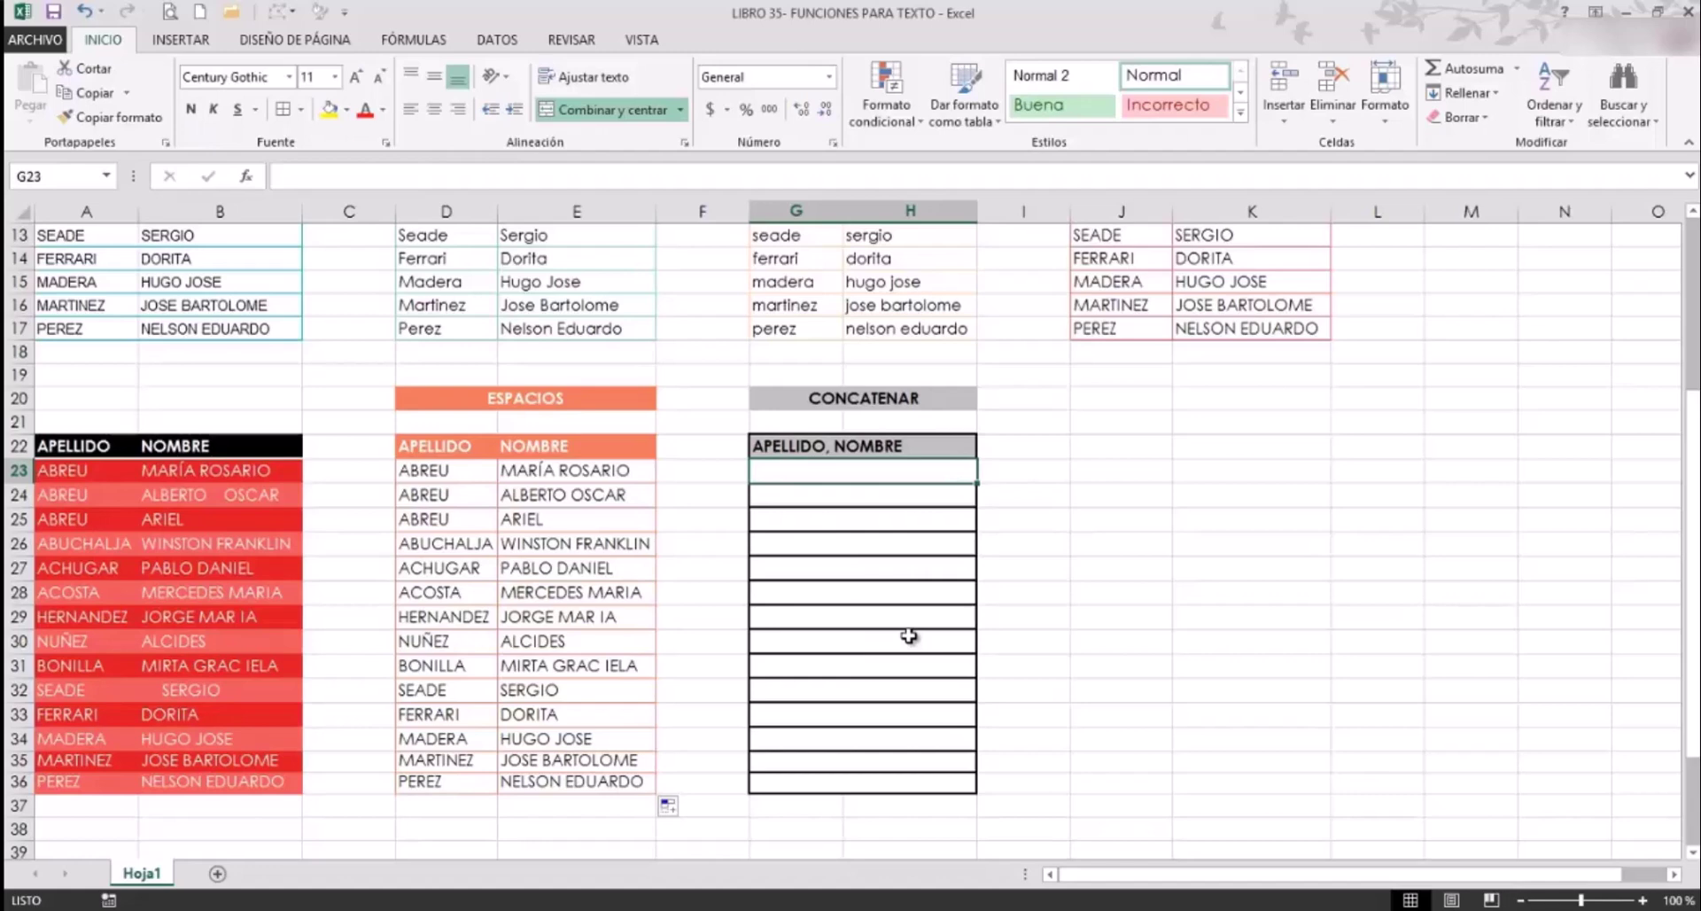
text(=)
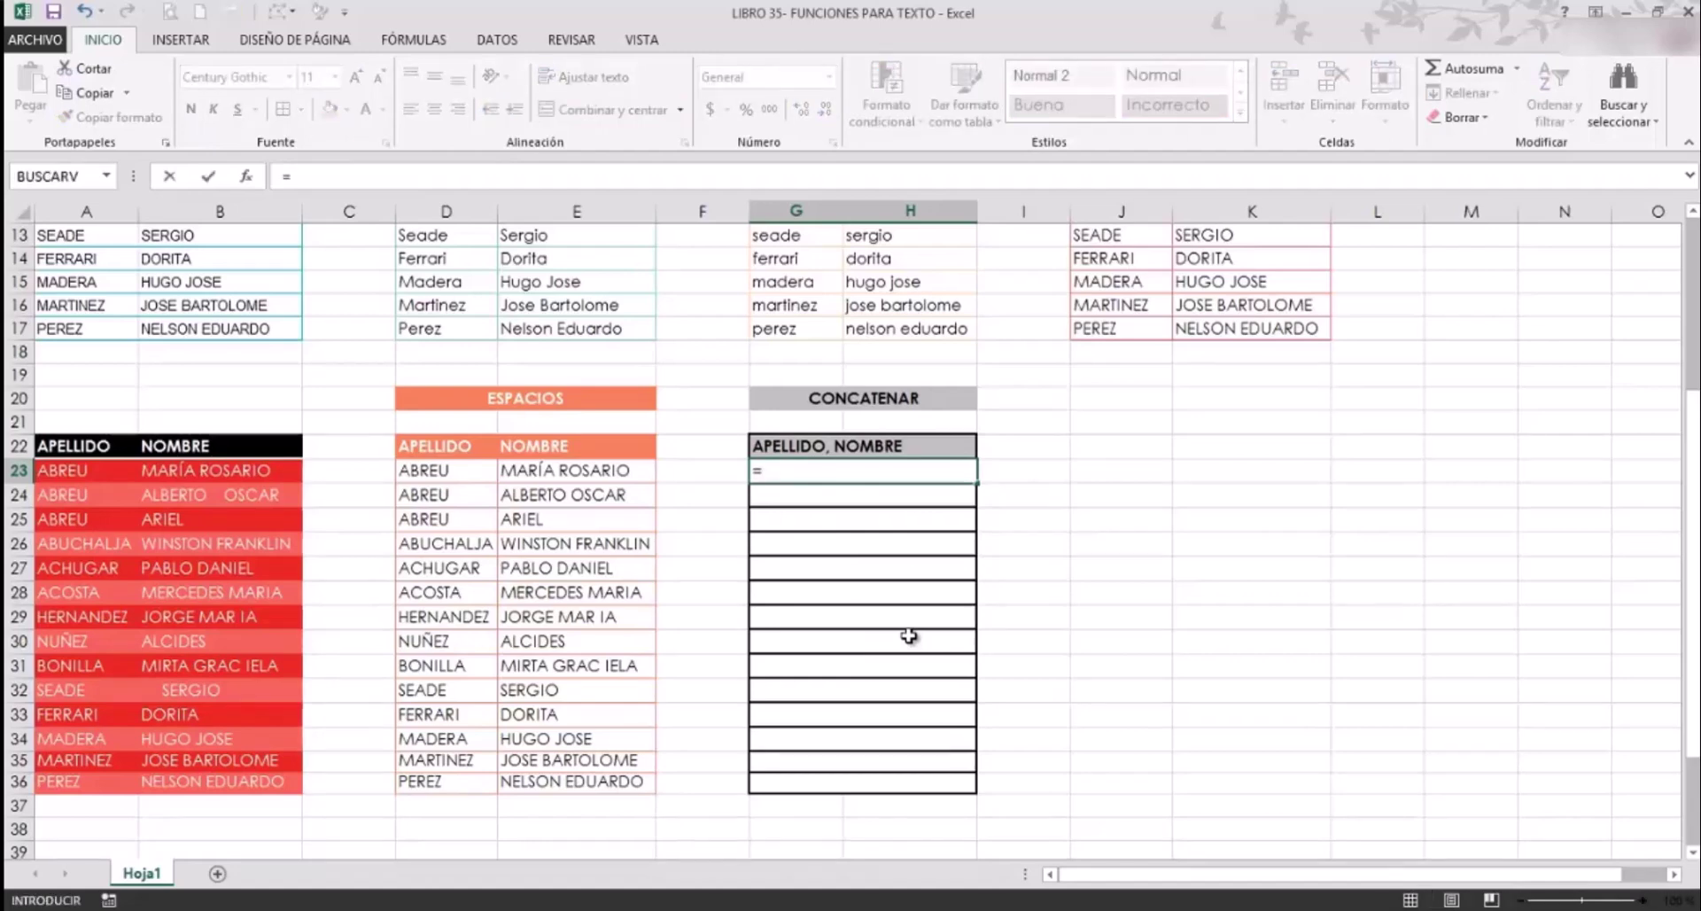
text(CONCATE)
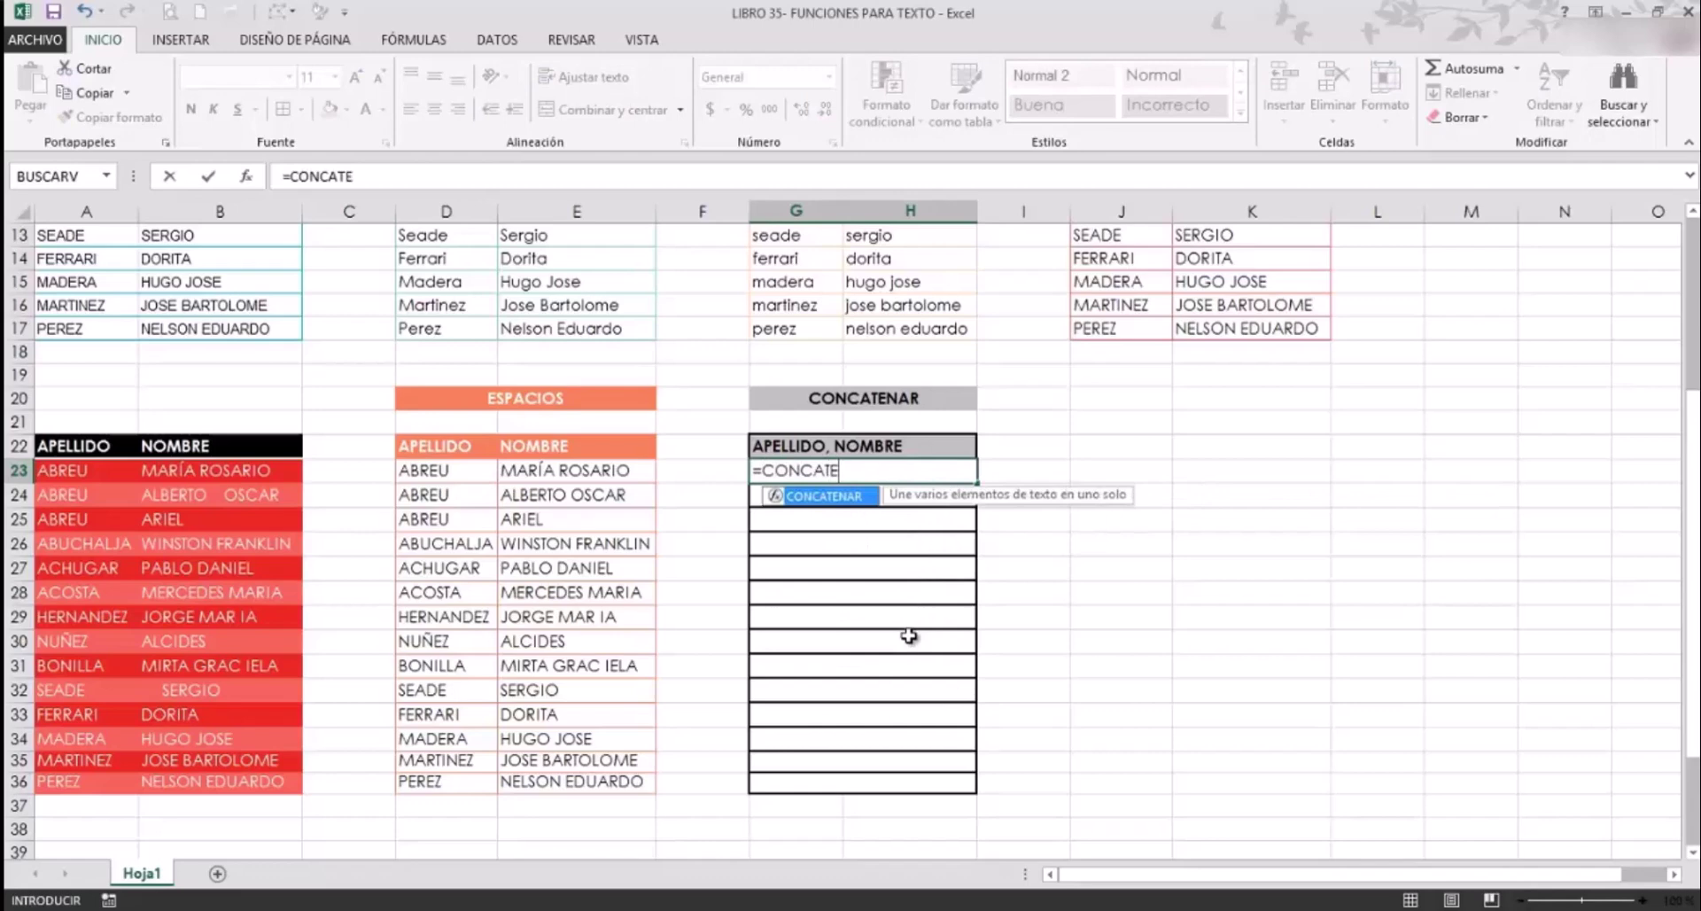
key(Tab)
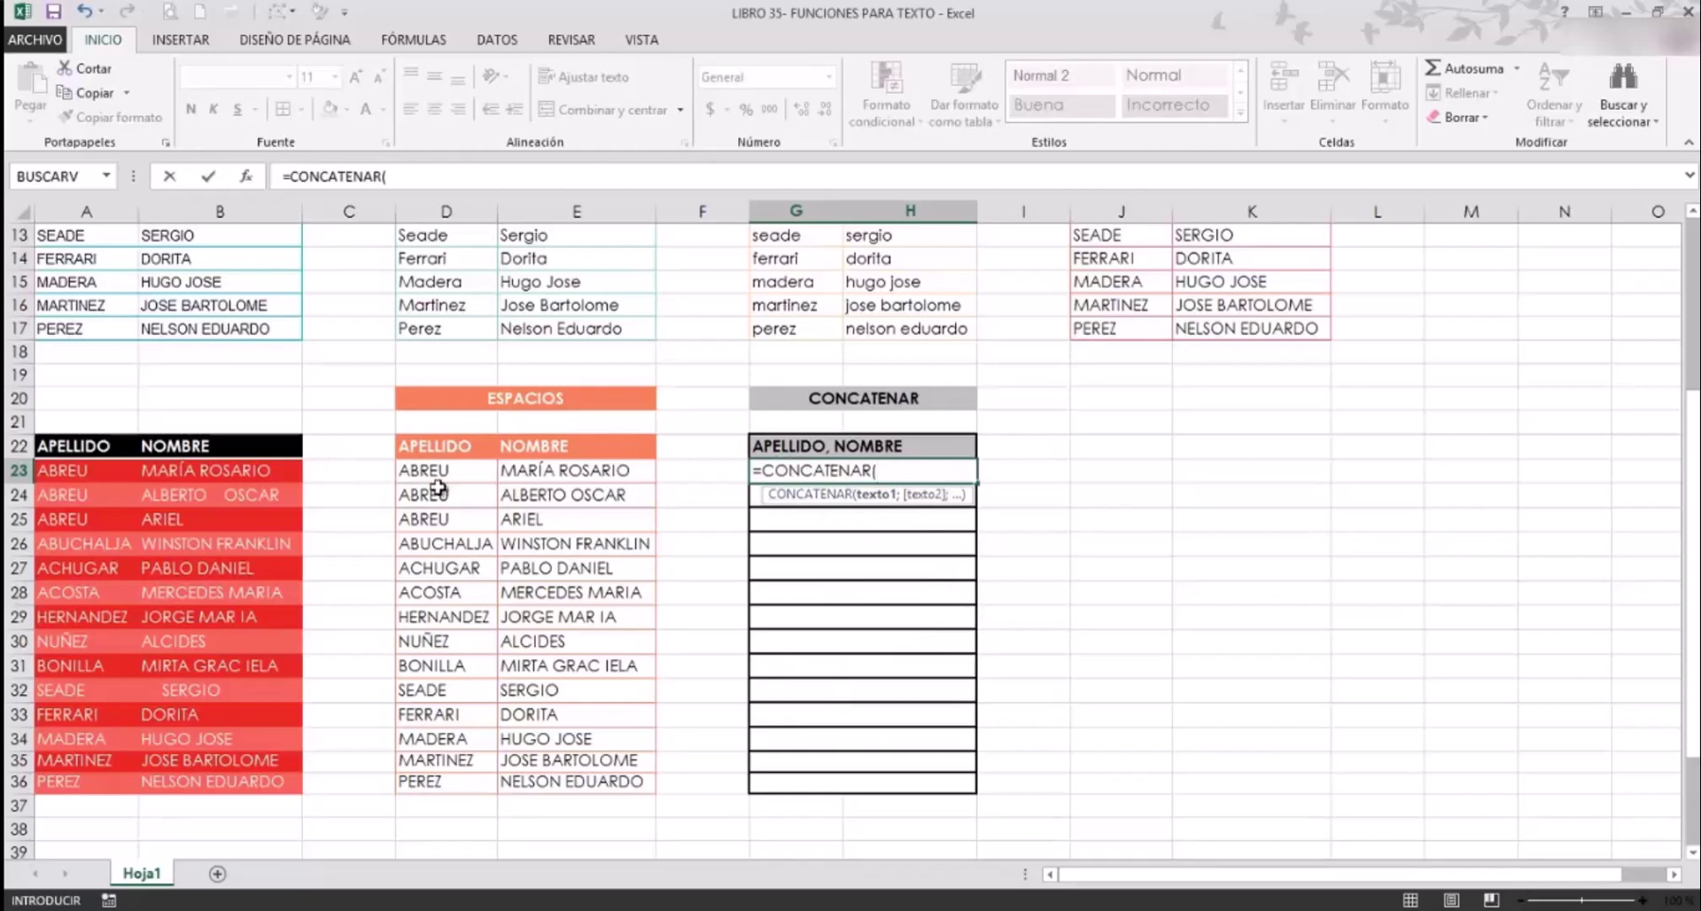
text(N)
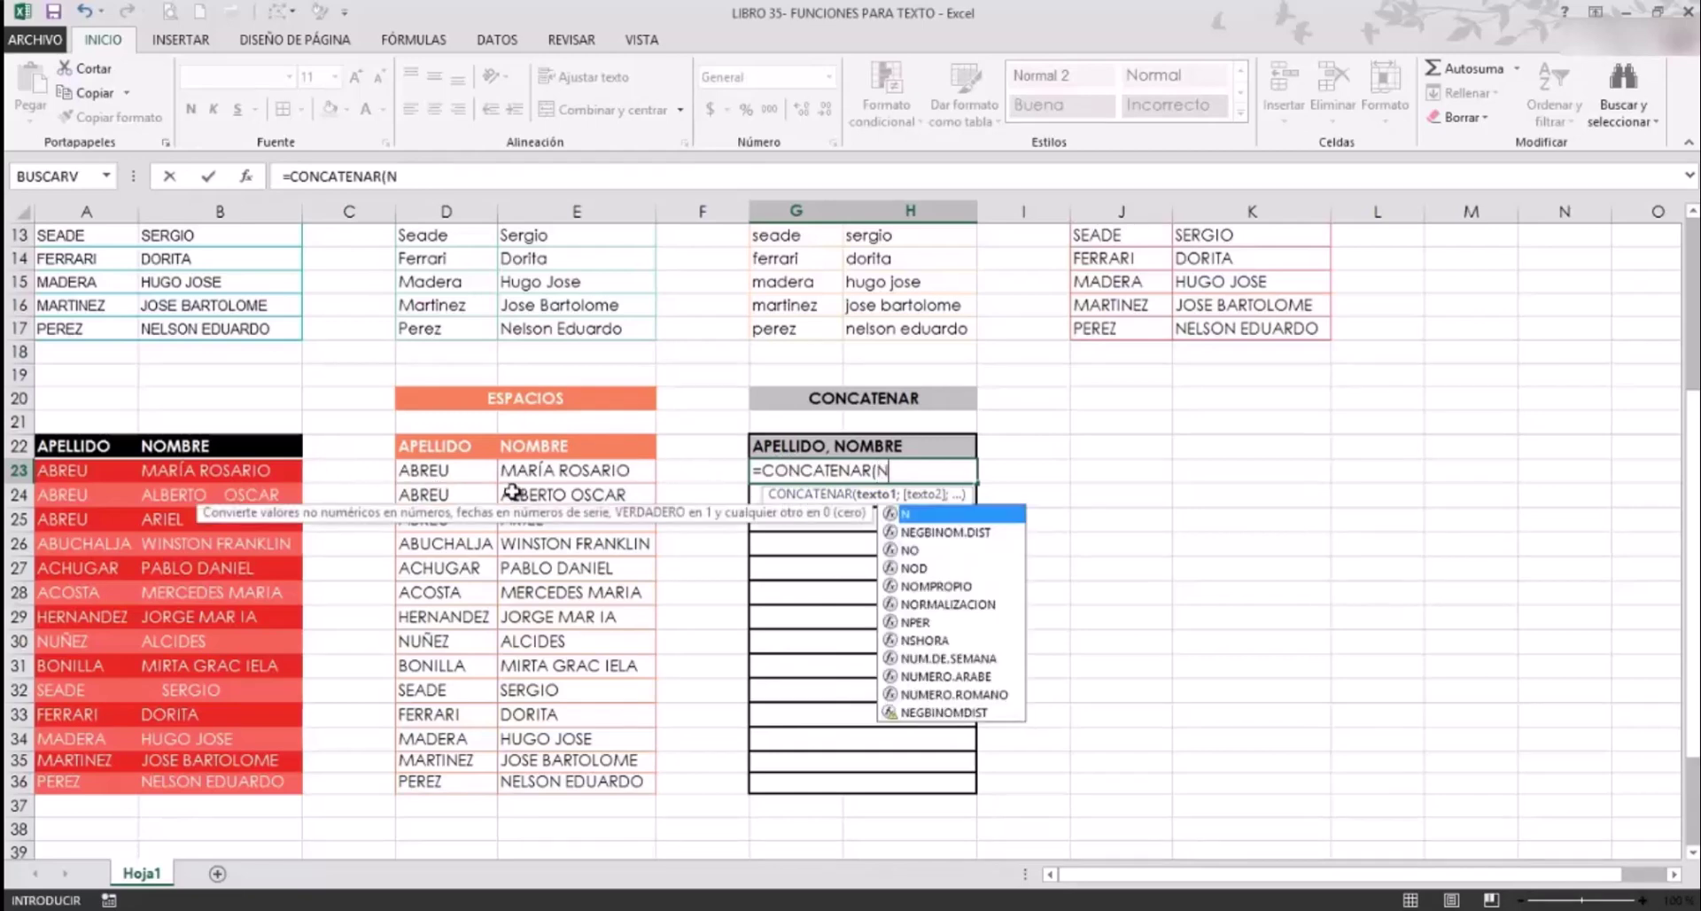
text(OMPROPIO)
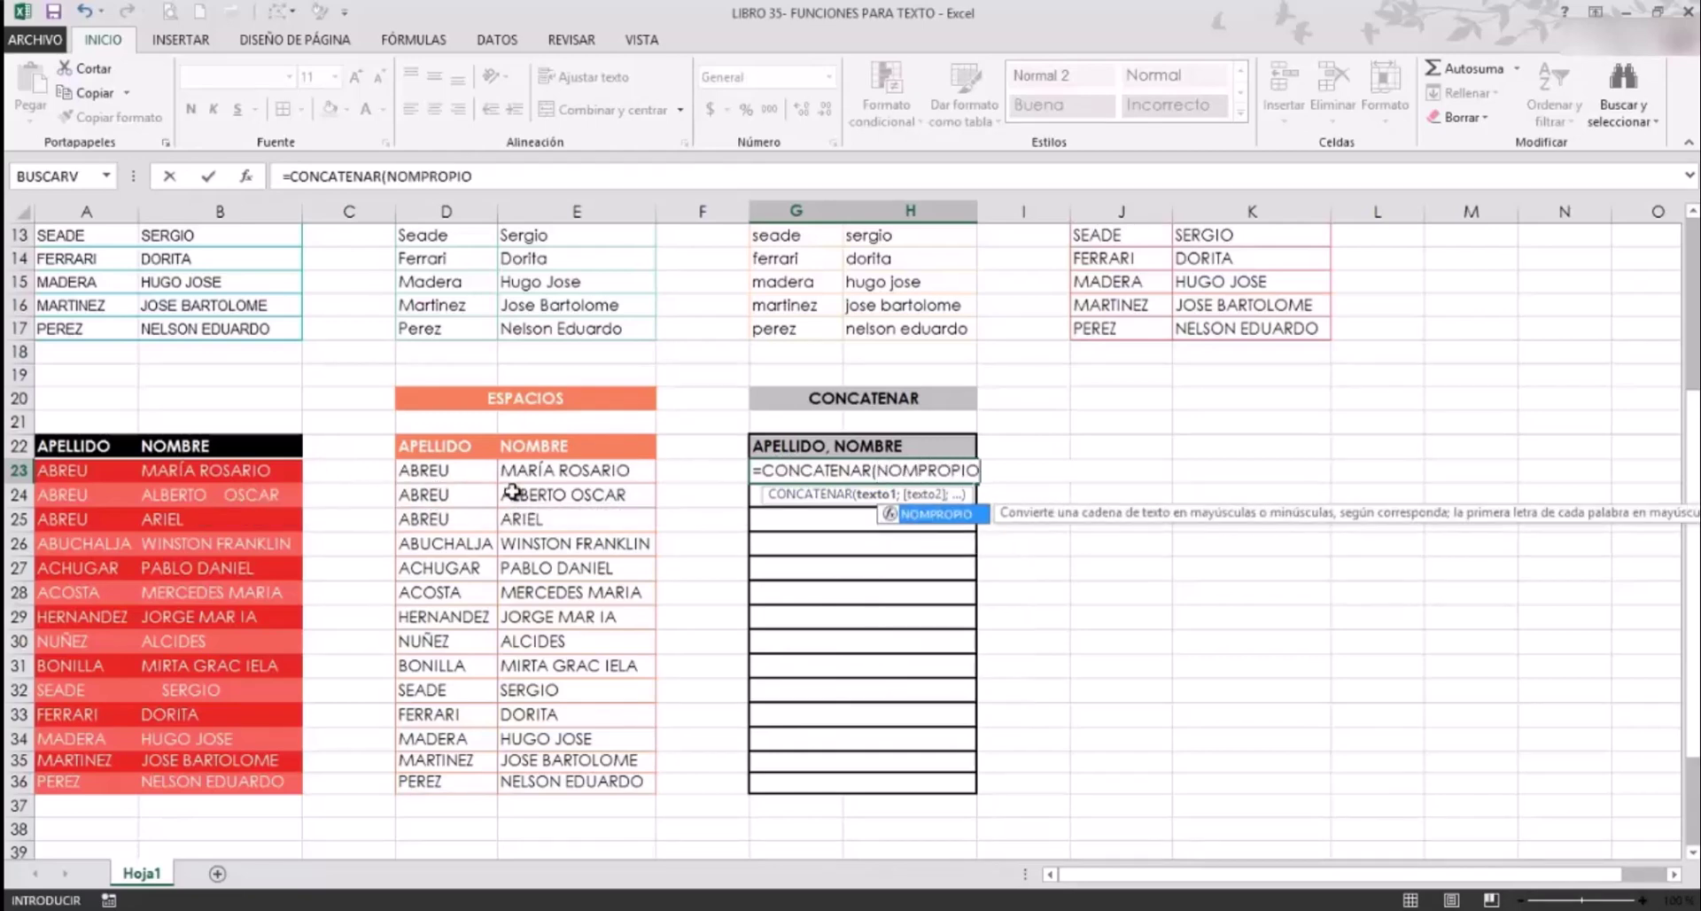
text(()
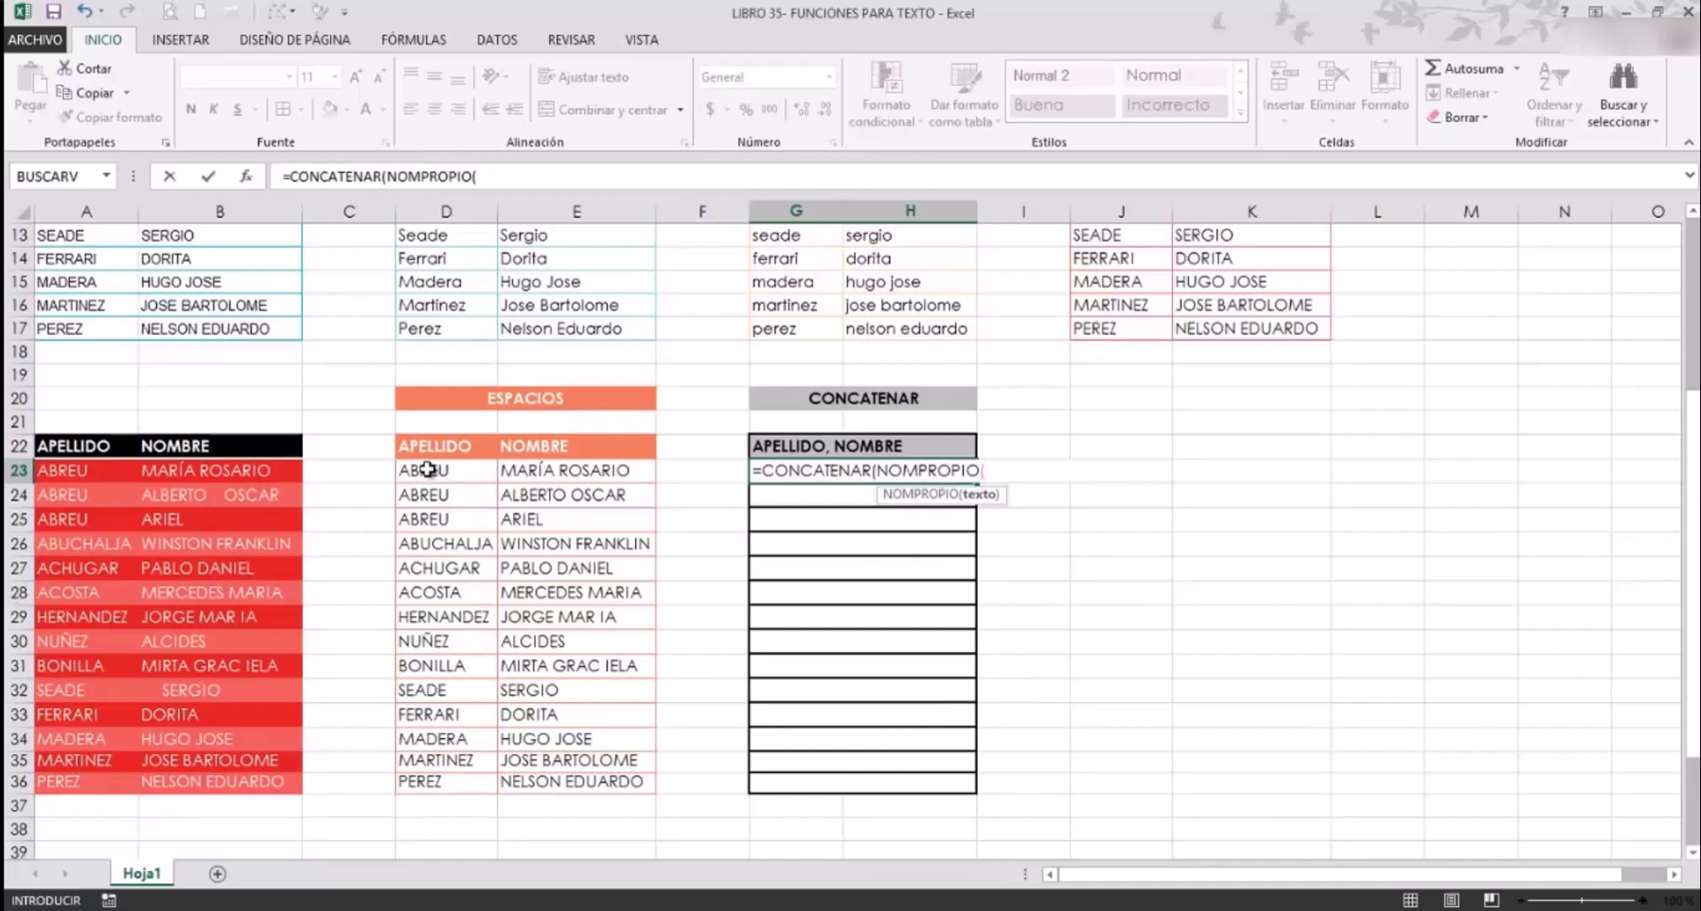
click(417, 474)
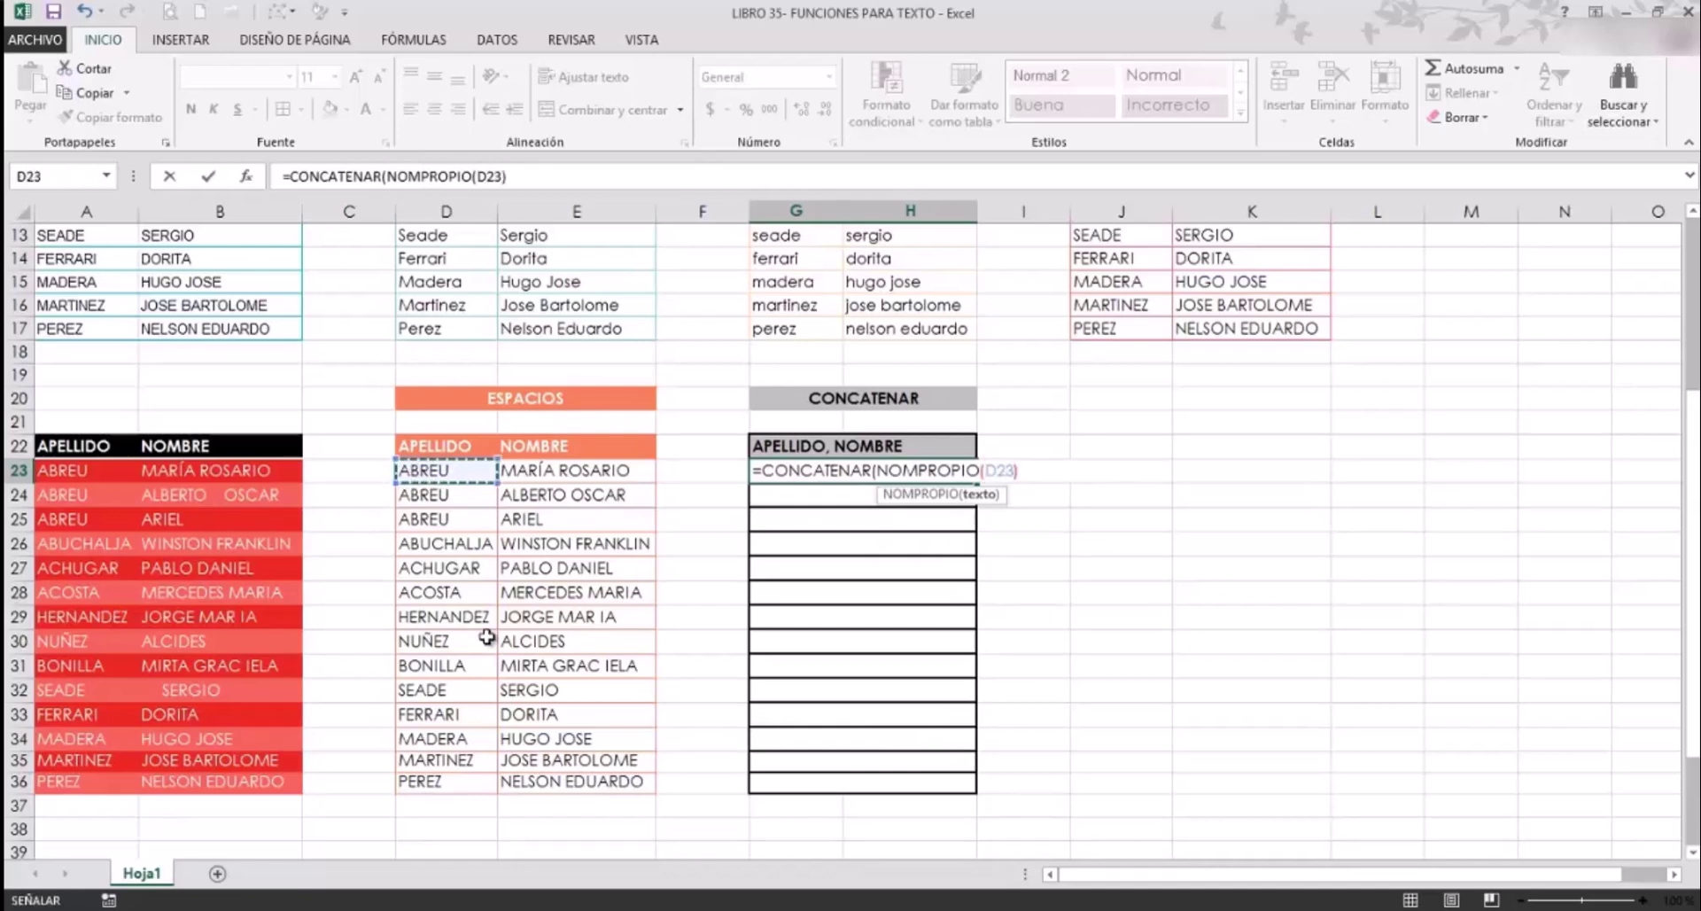
text())
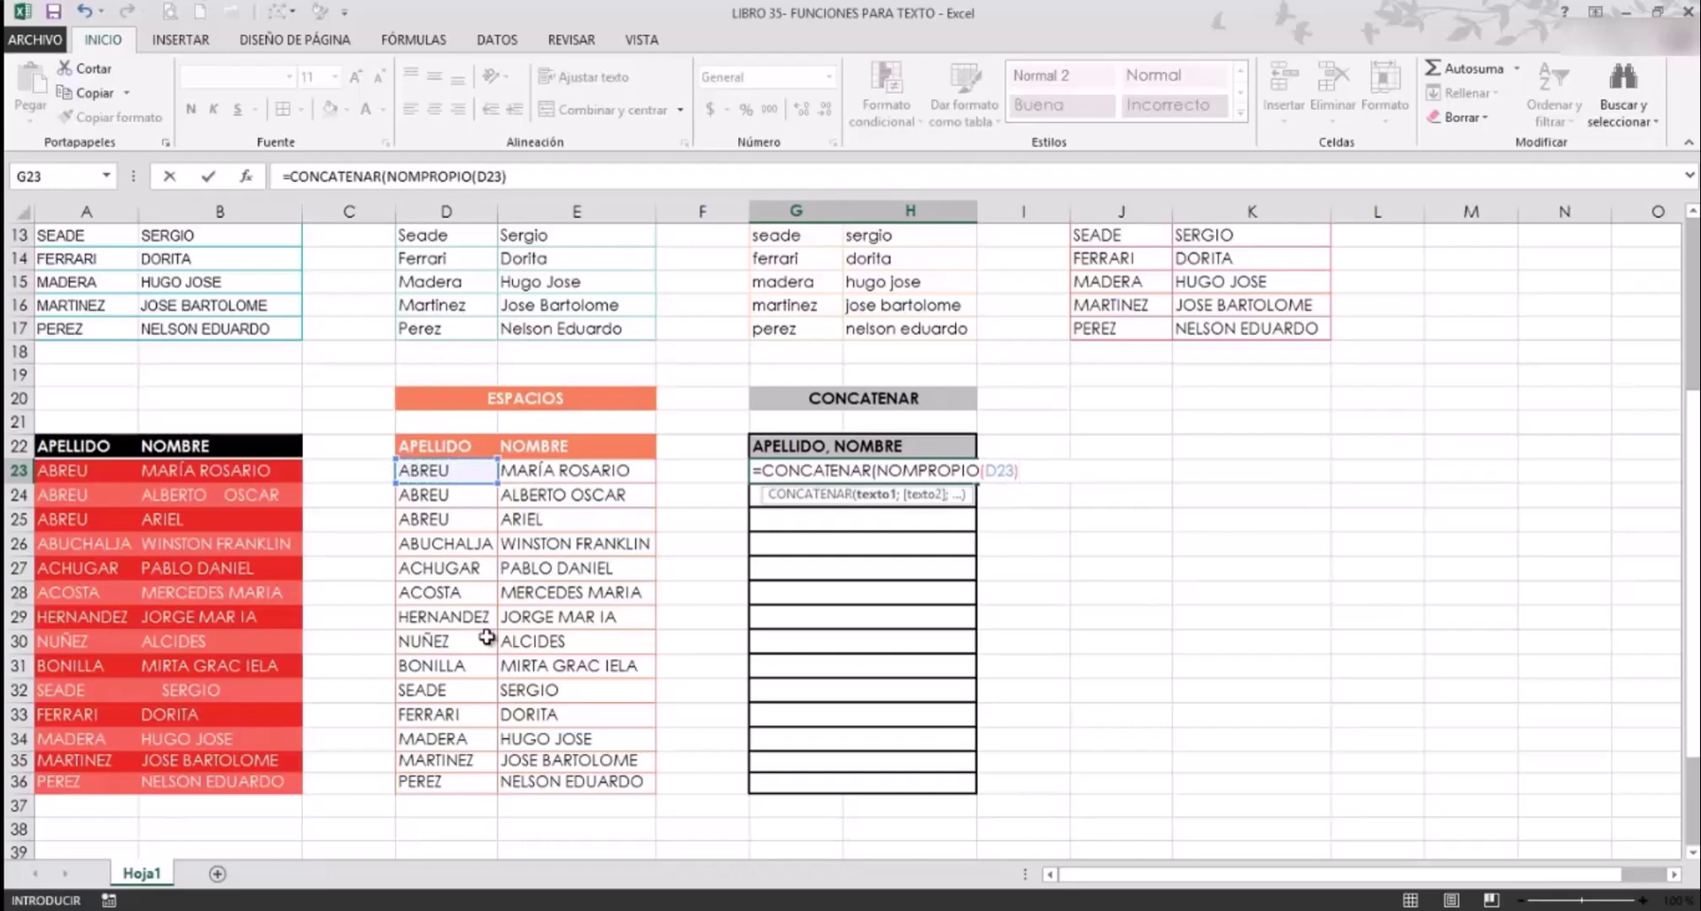
text(;)
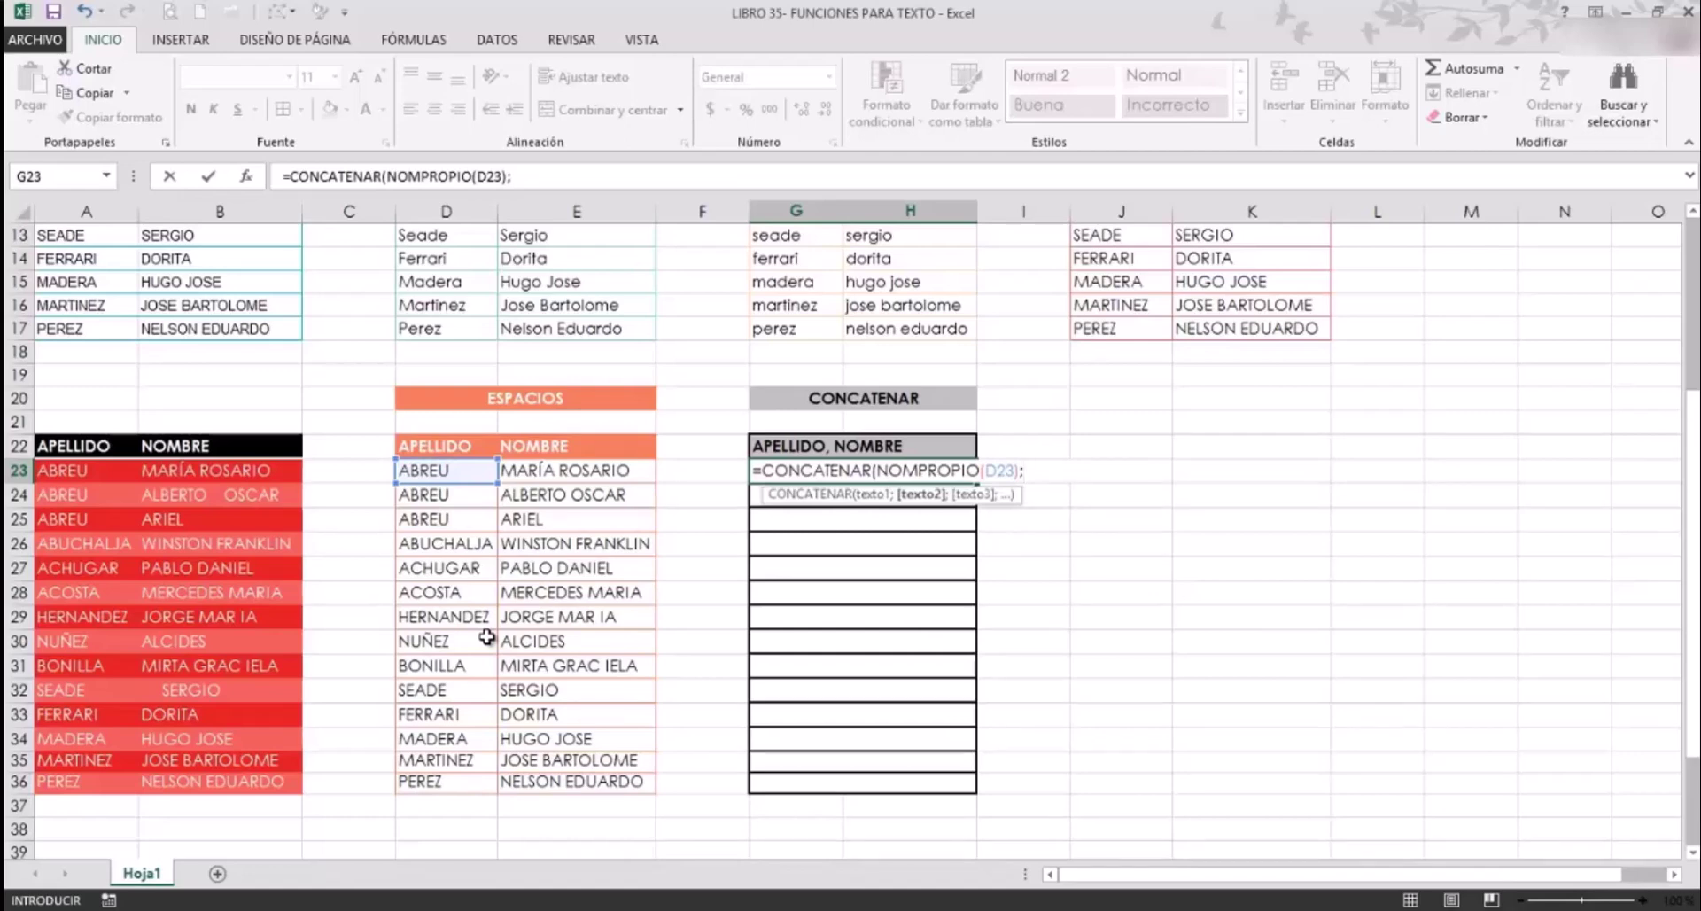
text(",)
text( ")
text(;)
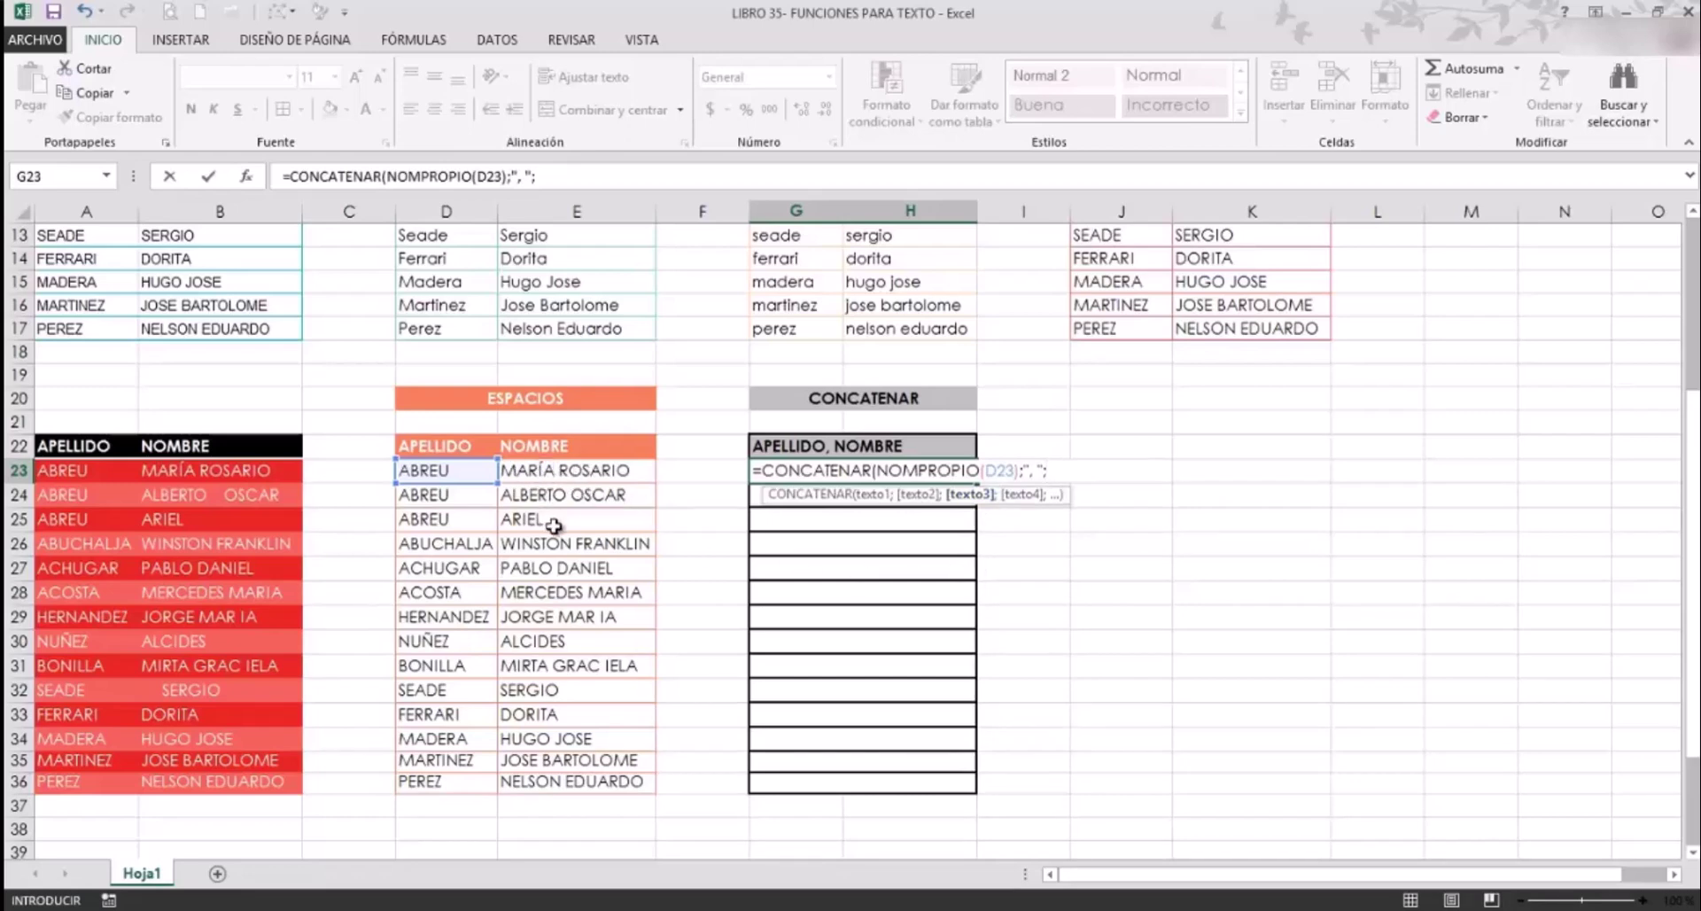
text(NOMPROP)
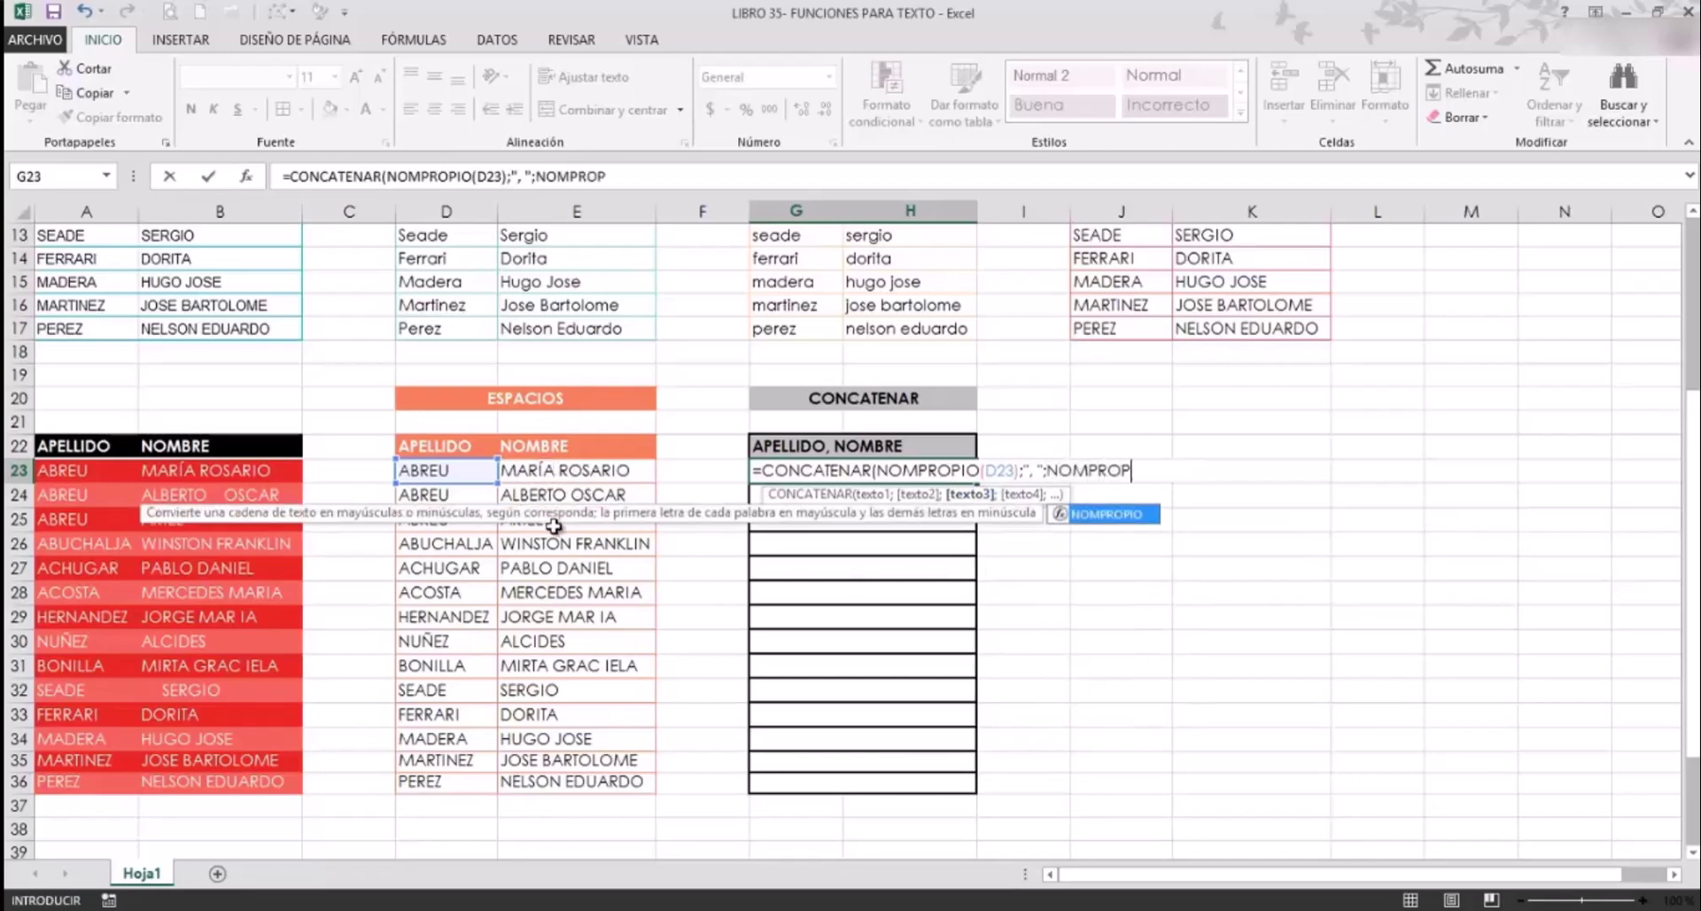
double_click(1108, 514)
click(600, 462)
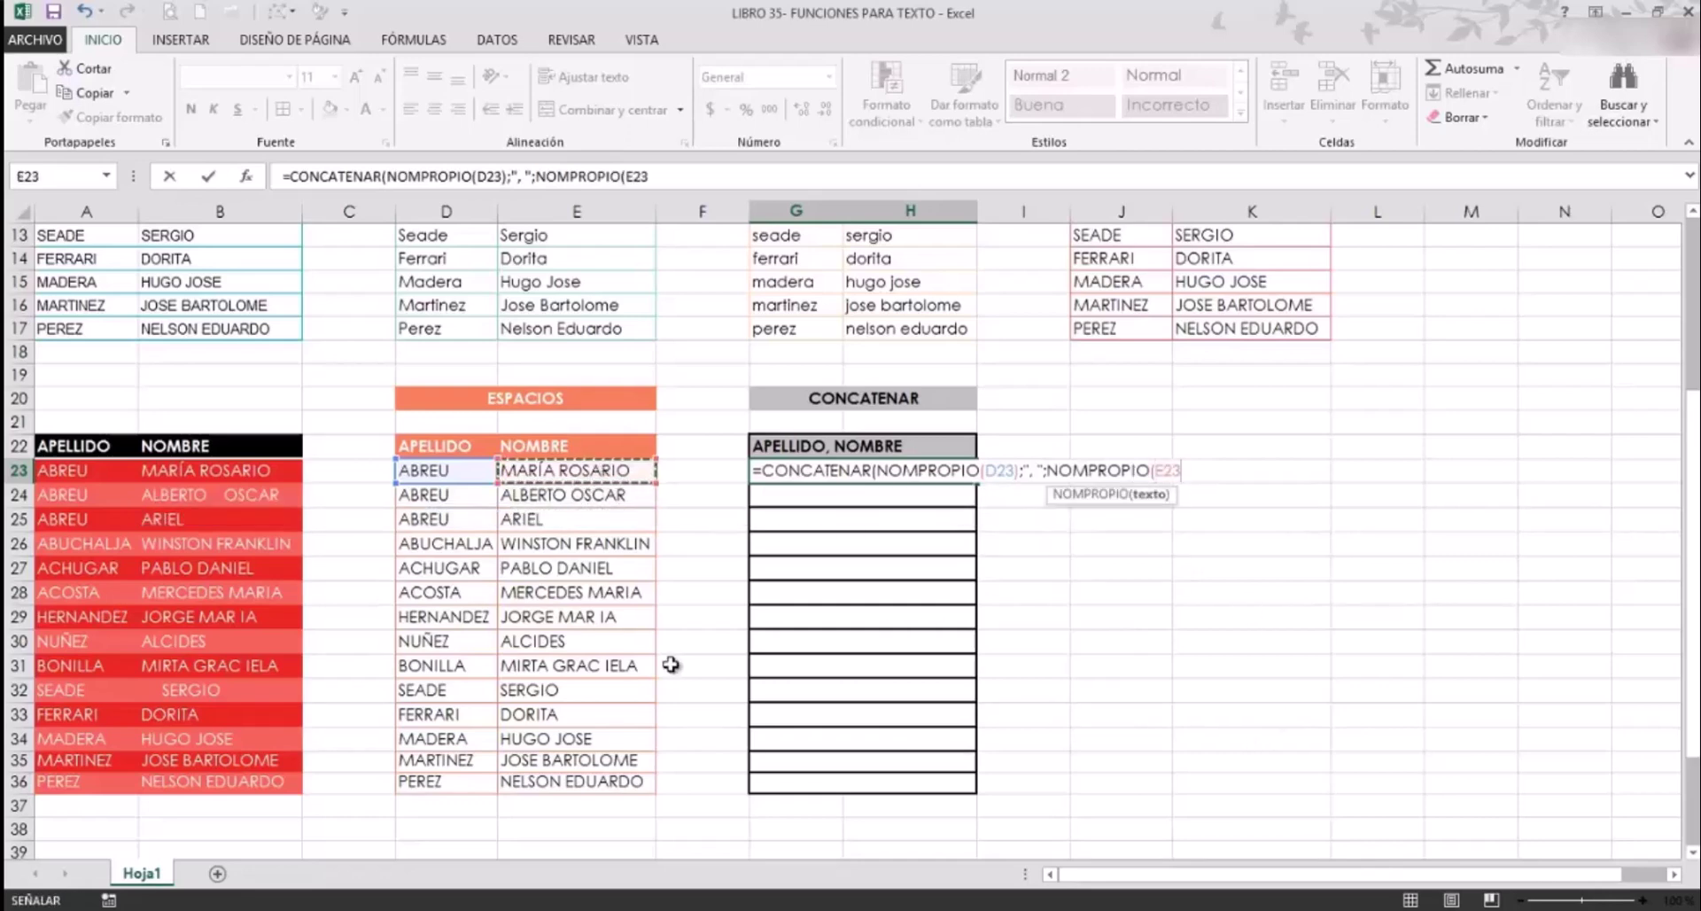
text())
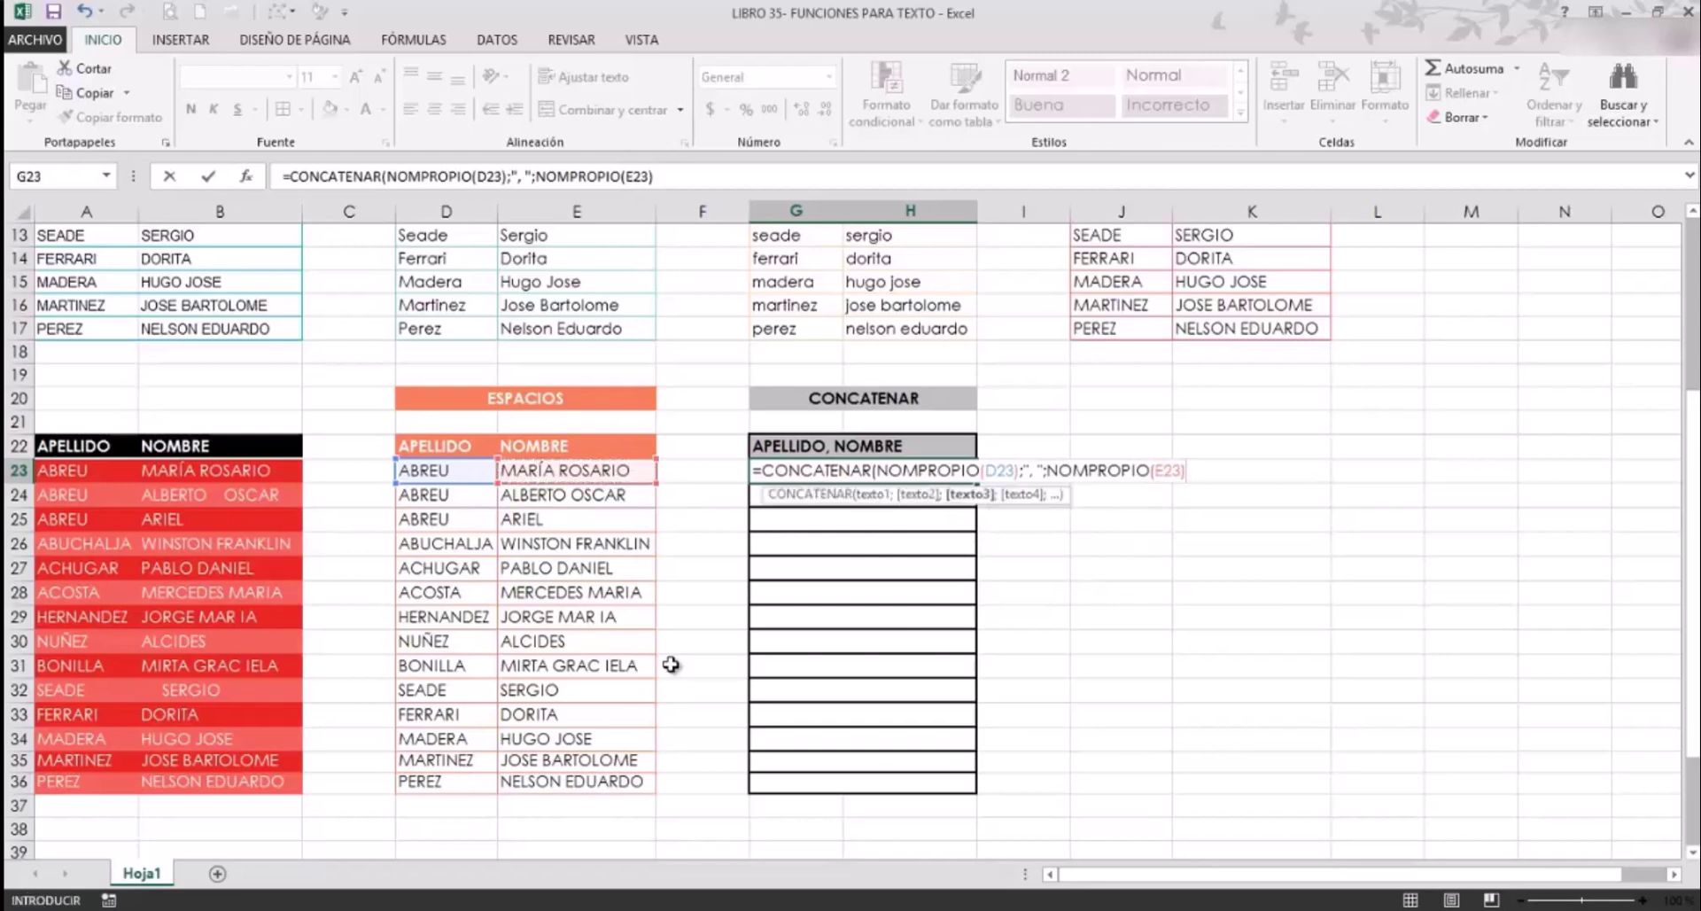
text(=)
key(BackSpace)
text())
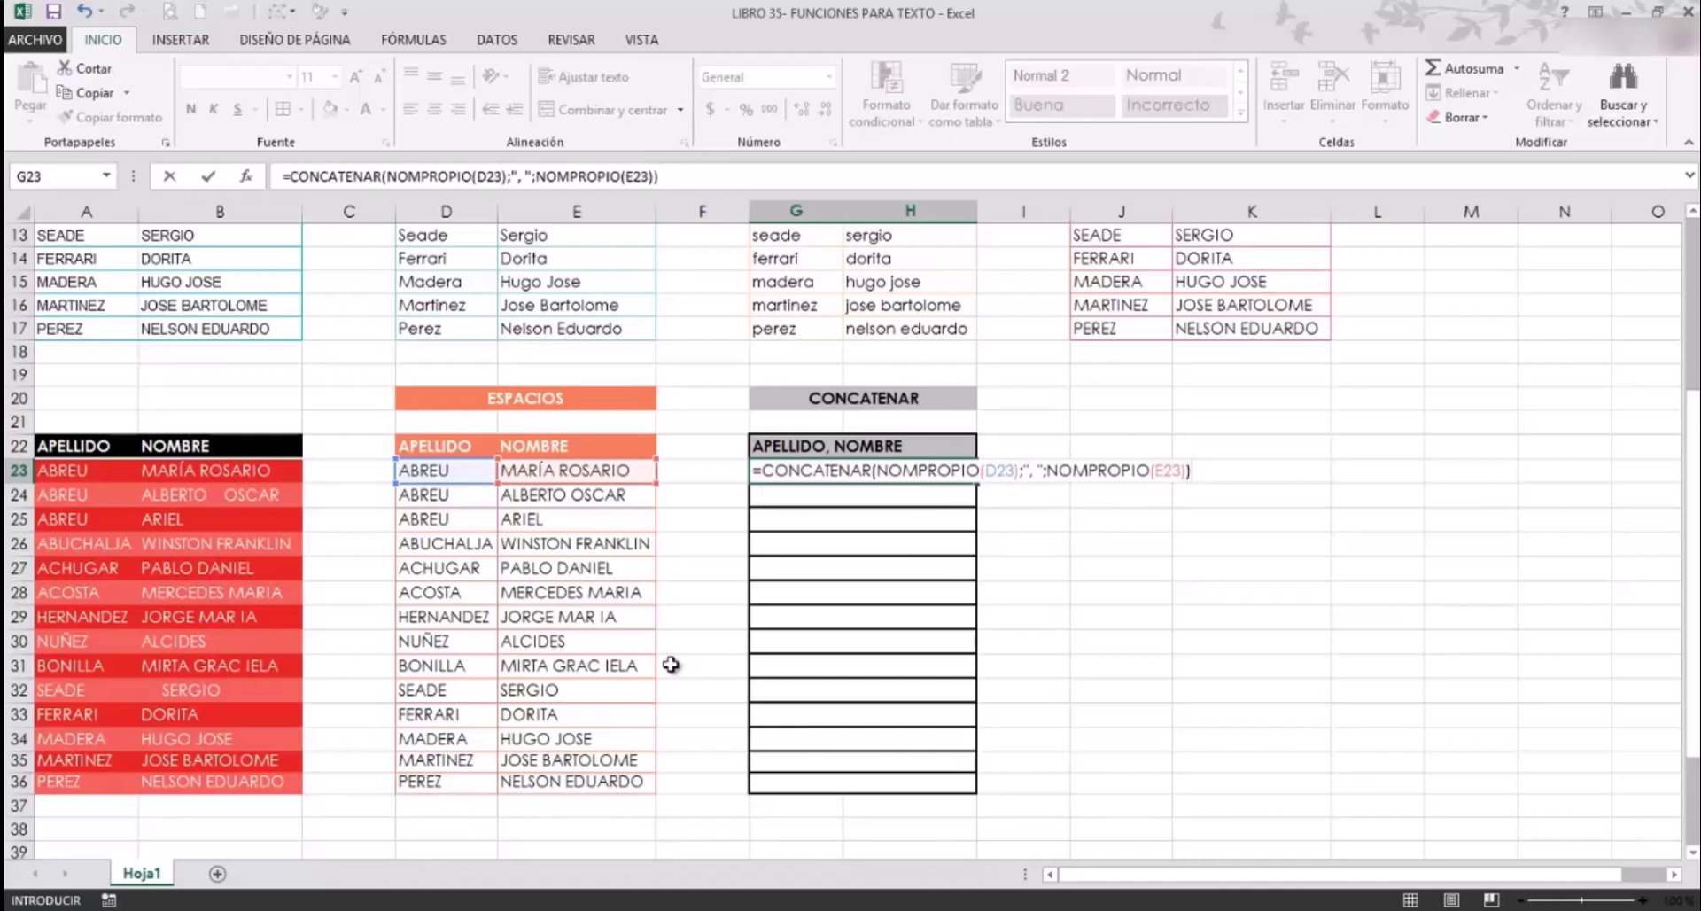
key(Return)
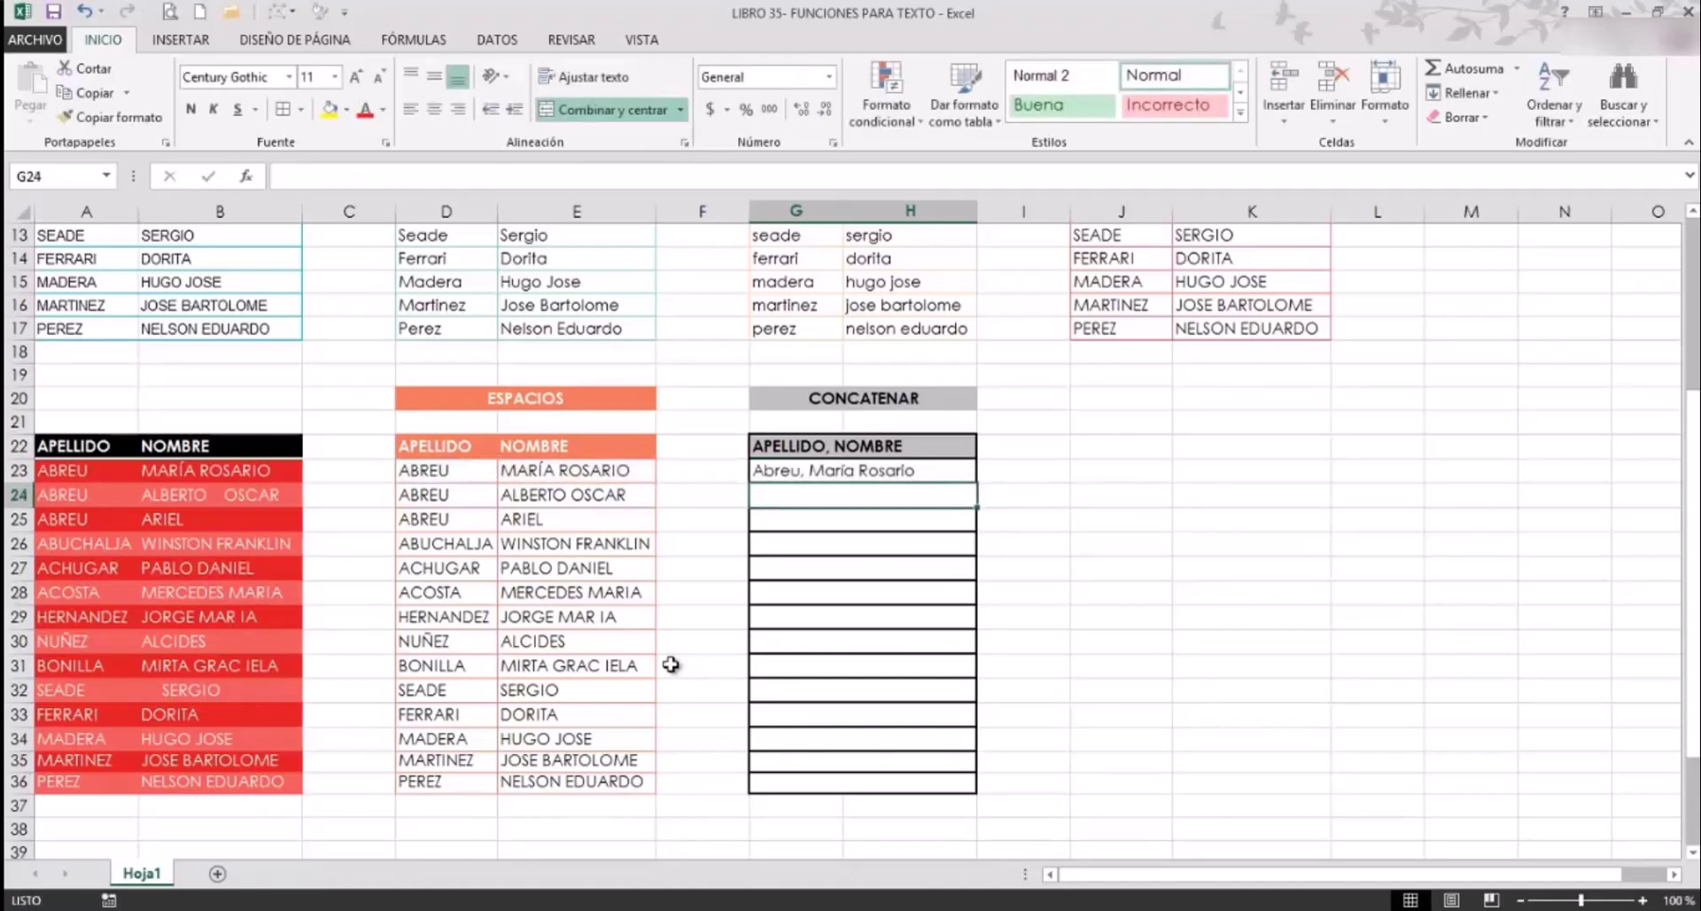
Fill the G23 CONCATENAR formula down to row 36.
click(785, 472)
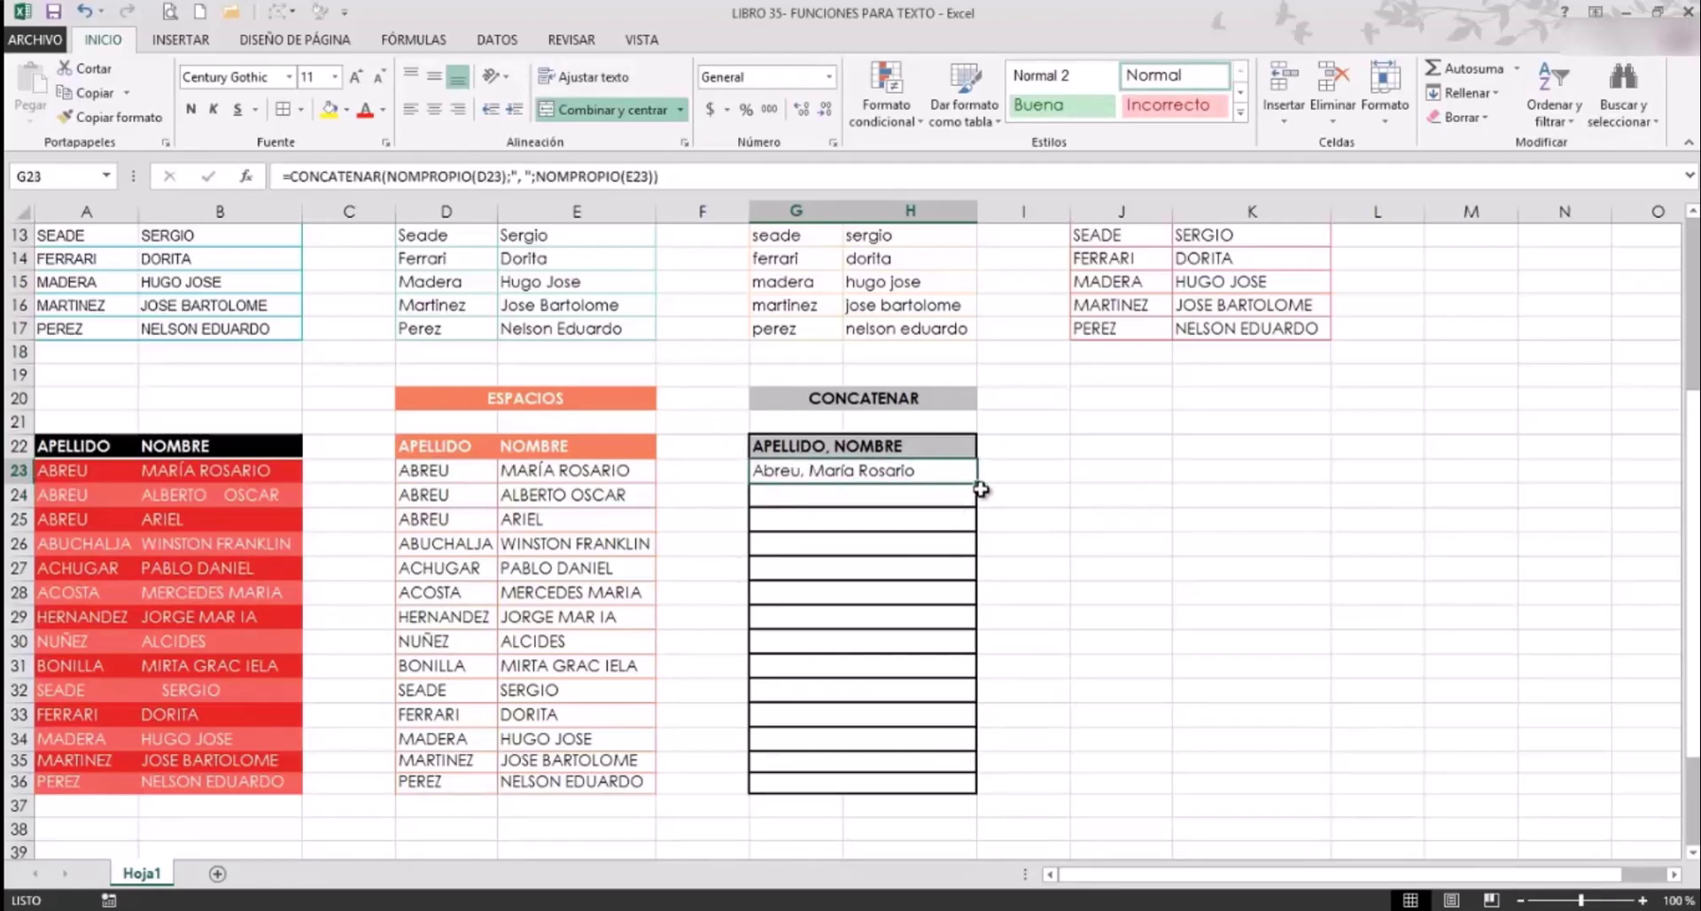
drag(981, 490, 960, 789)
click(1137, 686)
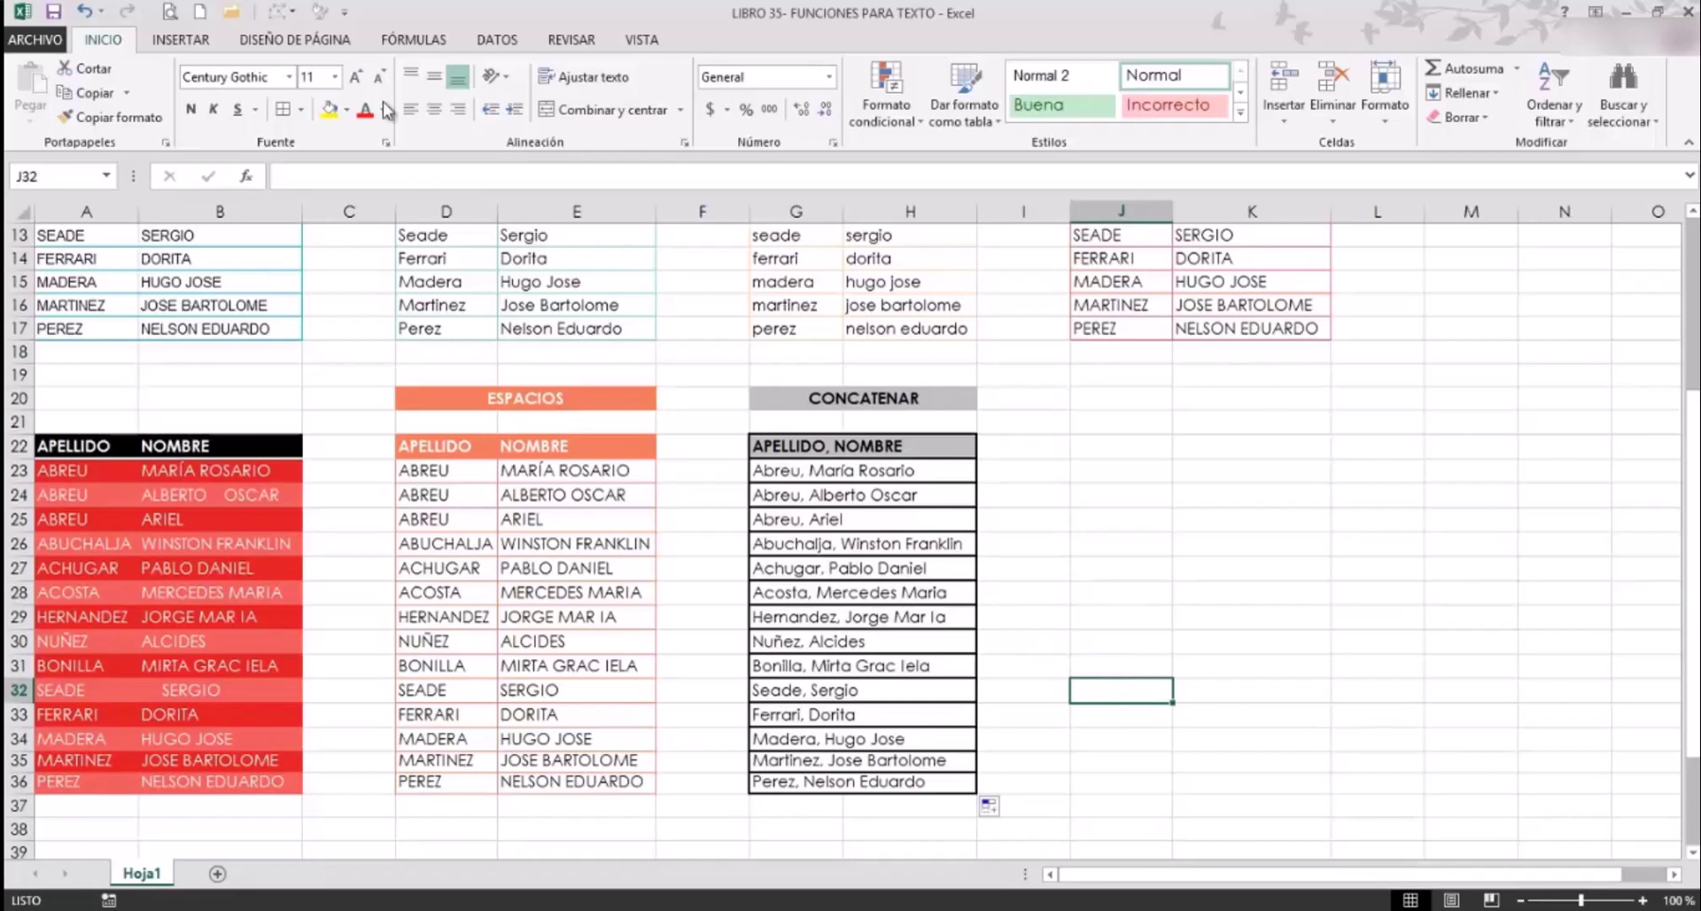
Show the Texto function list, CARACTER to TEXTO, from the FÓRMULAS function library.
click(420, 41)
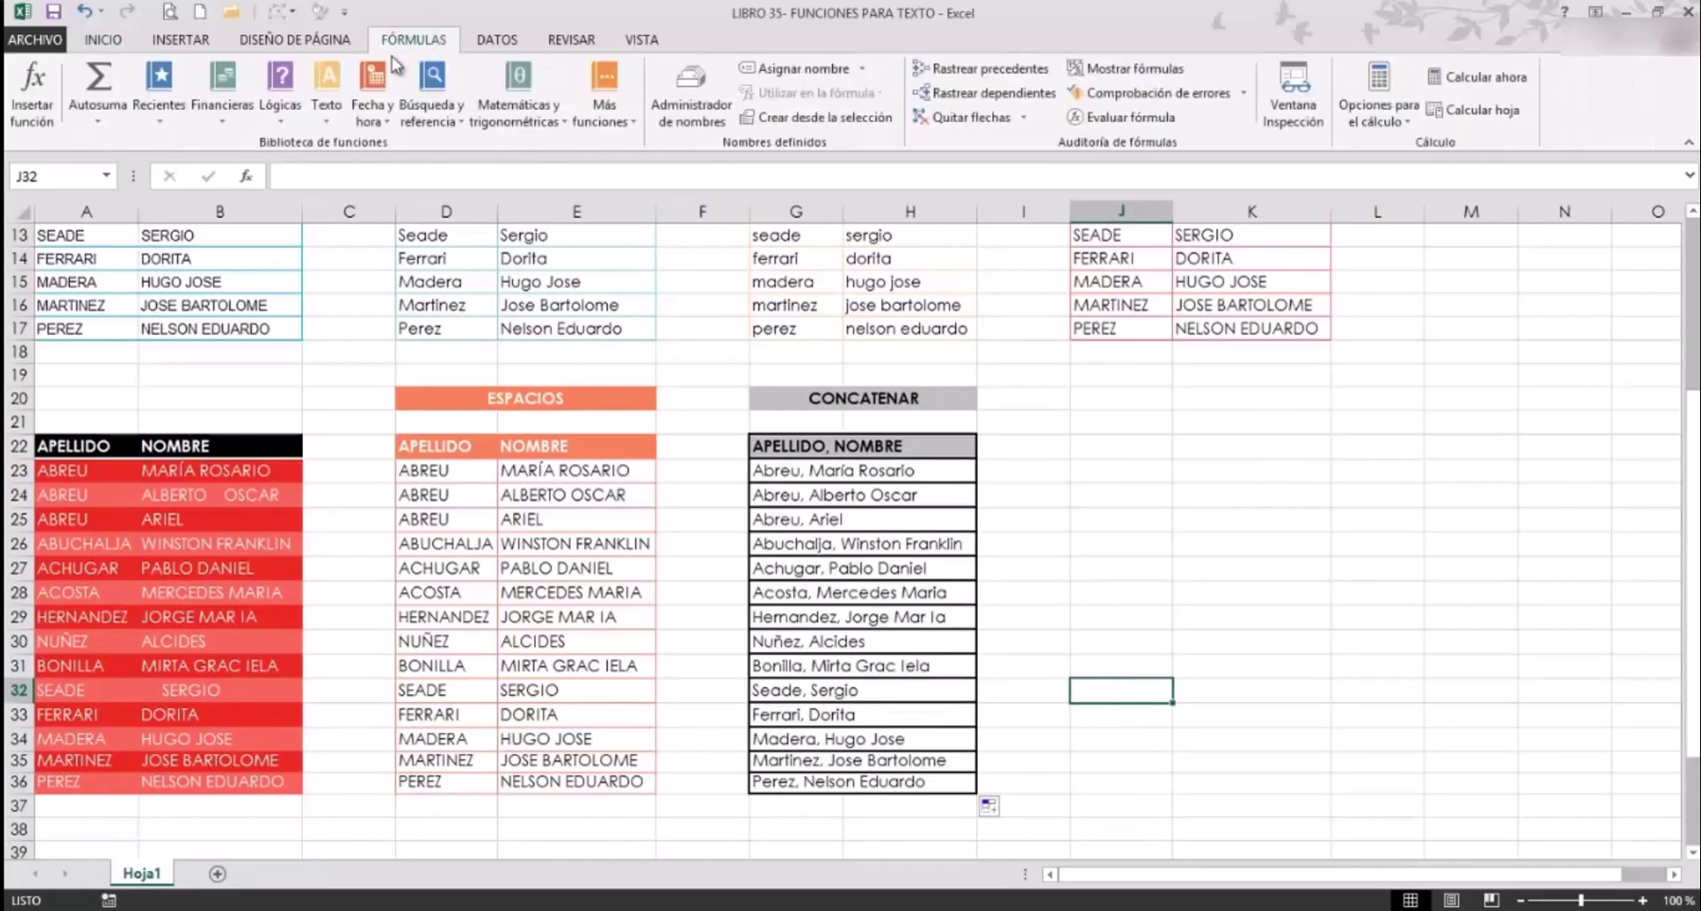
click(325, 87)
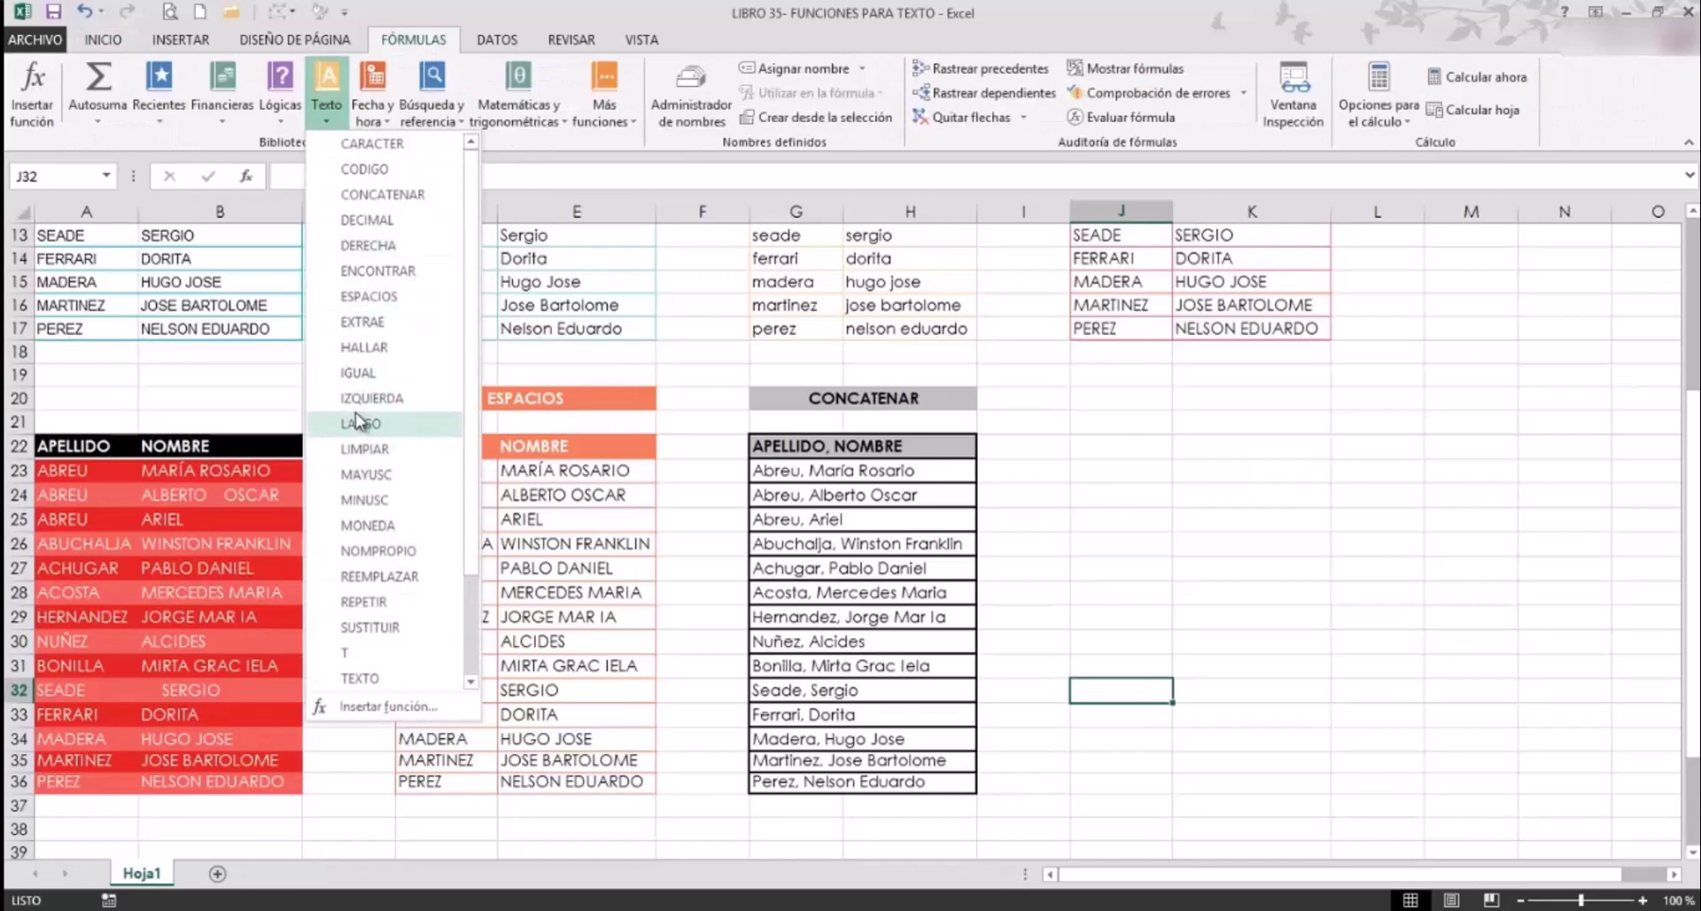